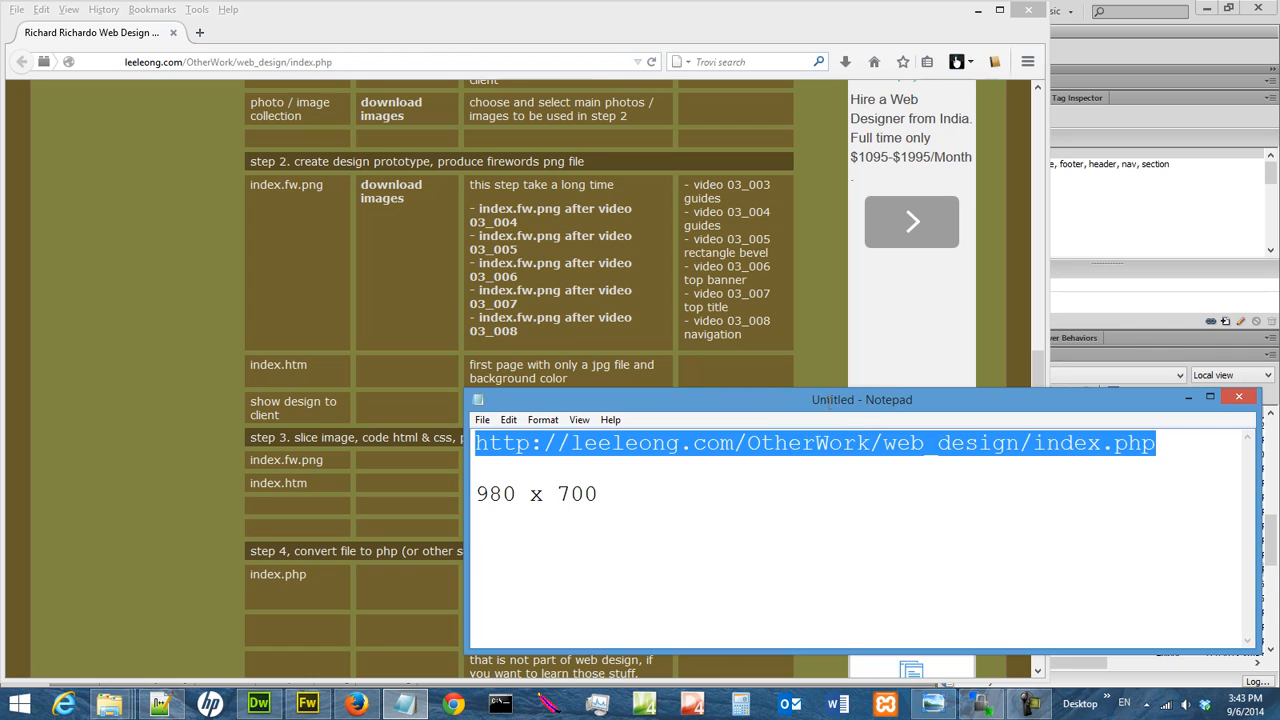
# Switch from the browser to the index.fw.png design in Fireworks and hide its guides.
pyautogui.click(373, 61)
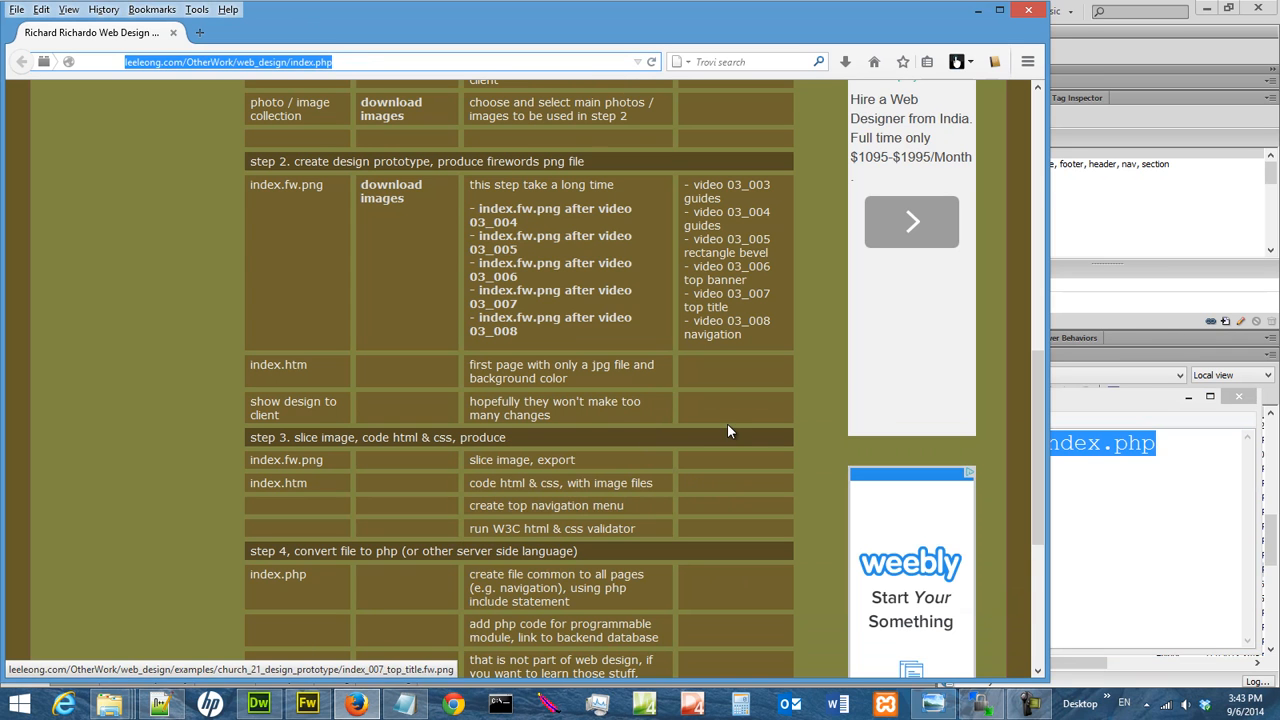
pyautogui.click(307, 703)
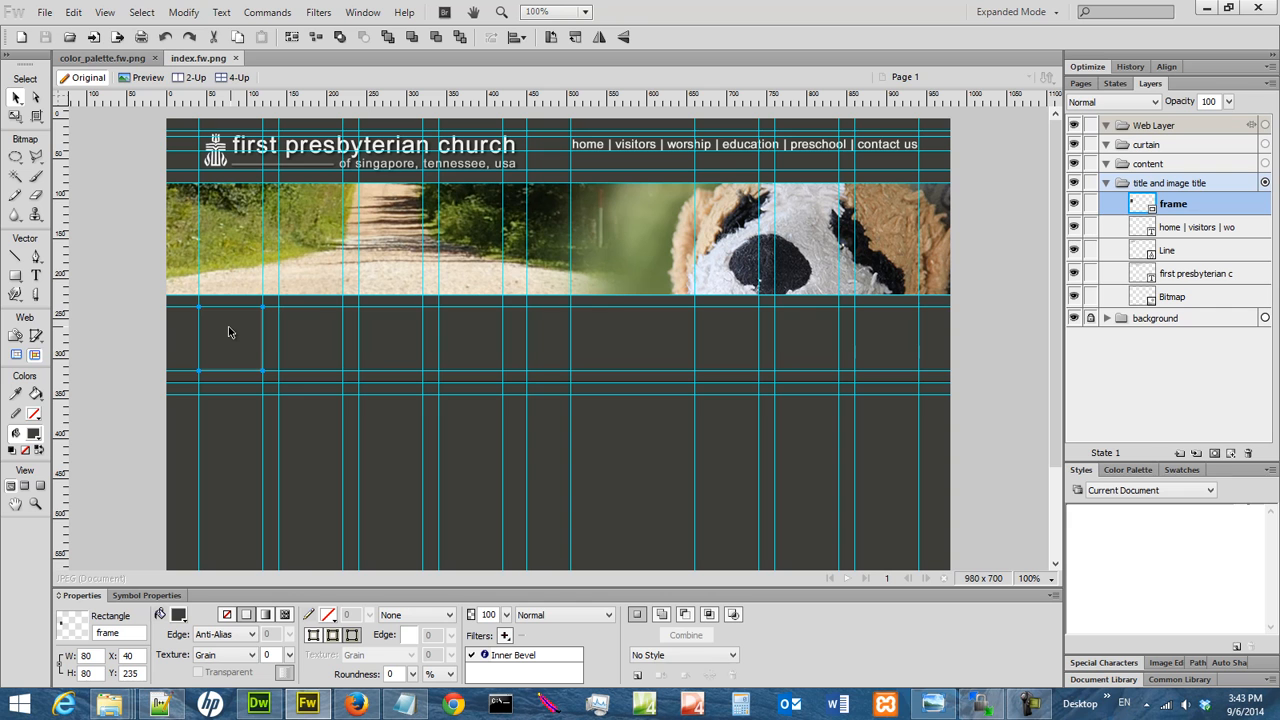
pyautogui.click(105, 12)
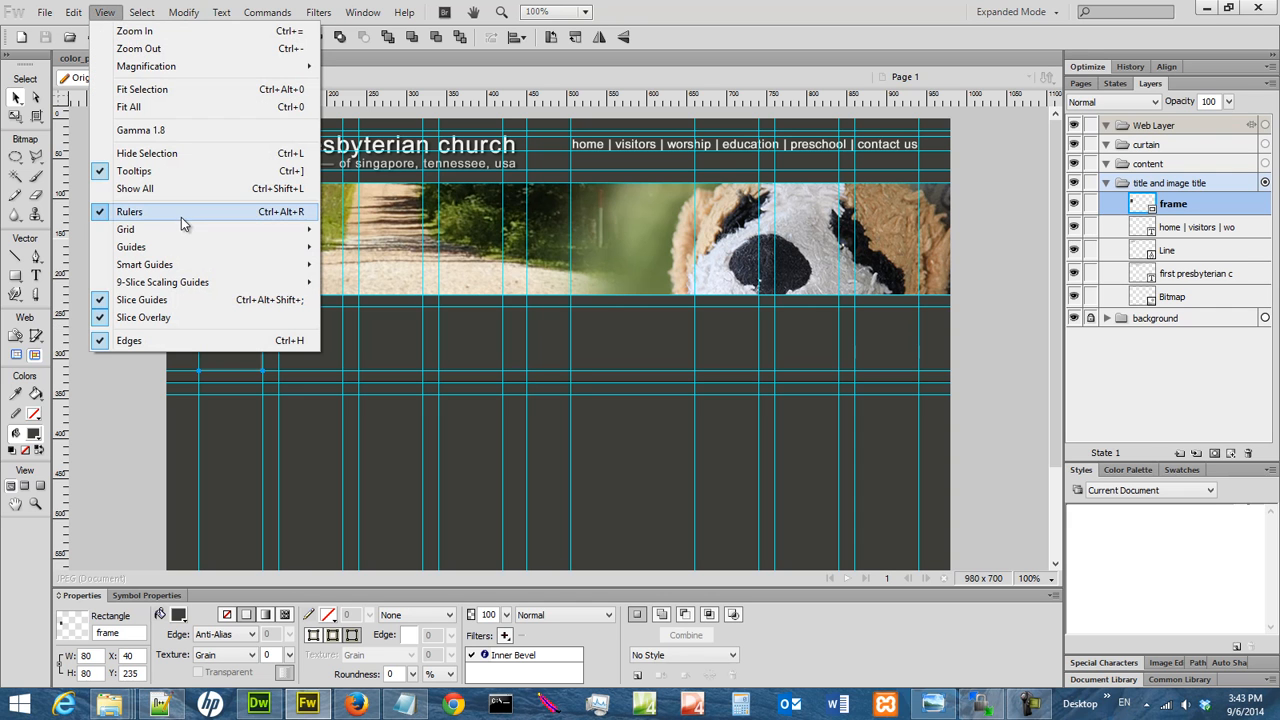
pyautogui.moveTo(185, 248)
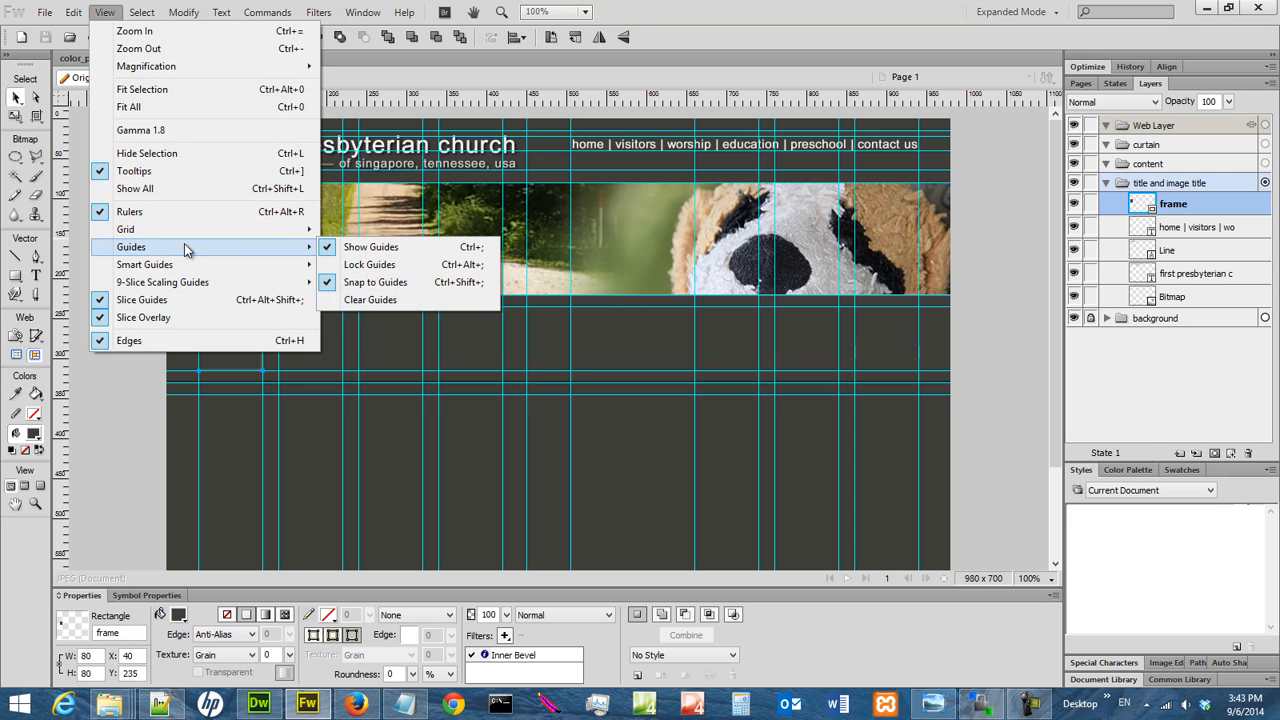
pyautogui.click(360, 247)
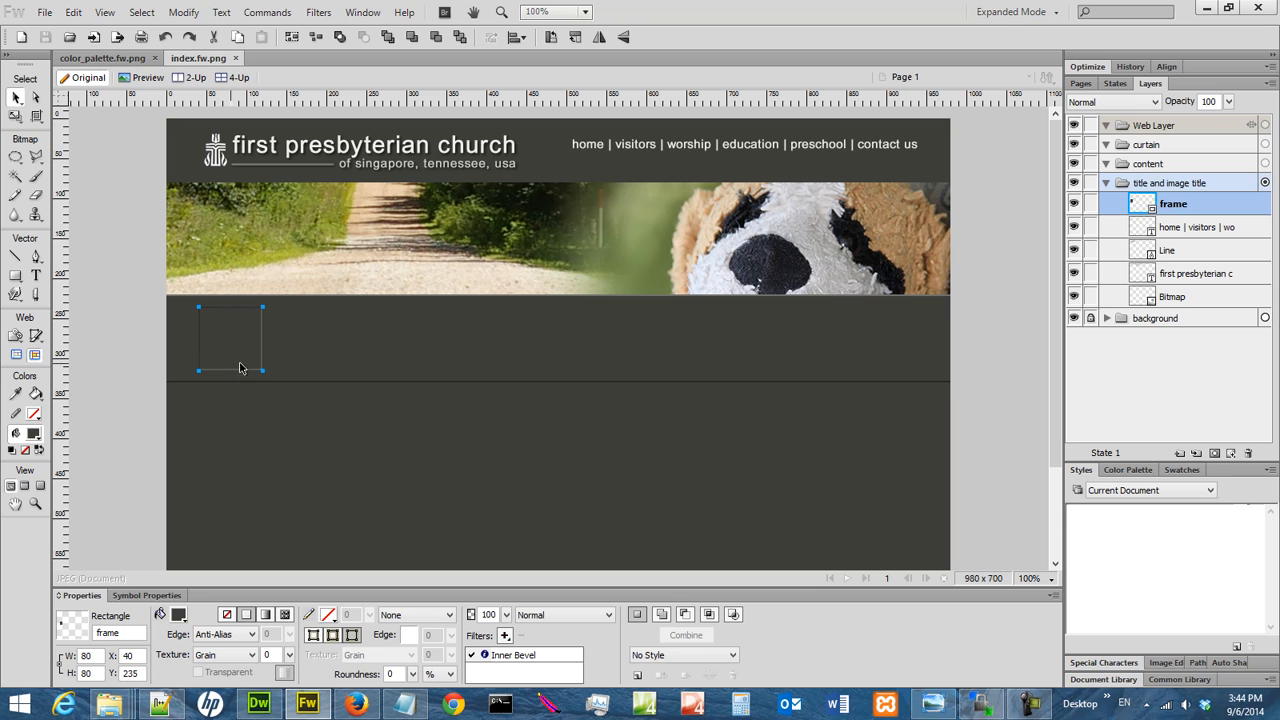
# Consult the church_sketch_01.jpg layout in Windows Photo Viewer, and show the guides in the Fireworks design again.
pyautogui.click(932, 704)
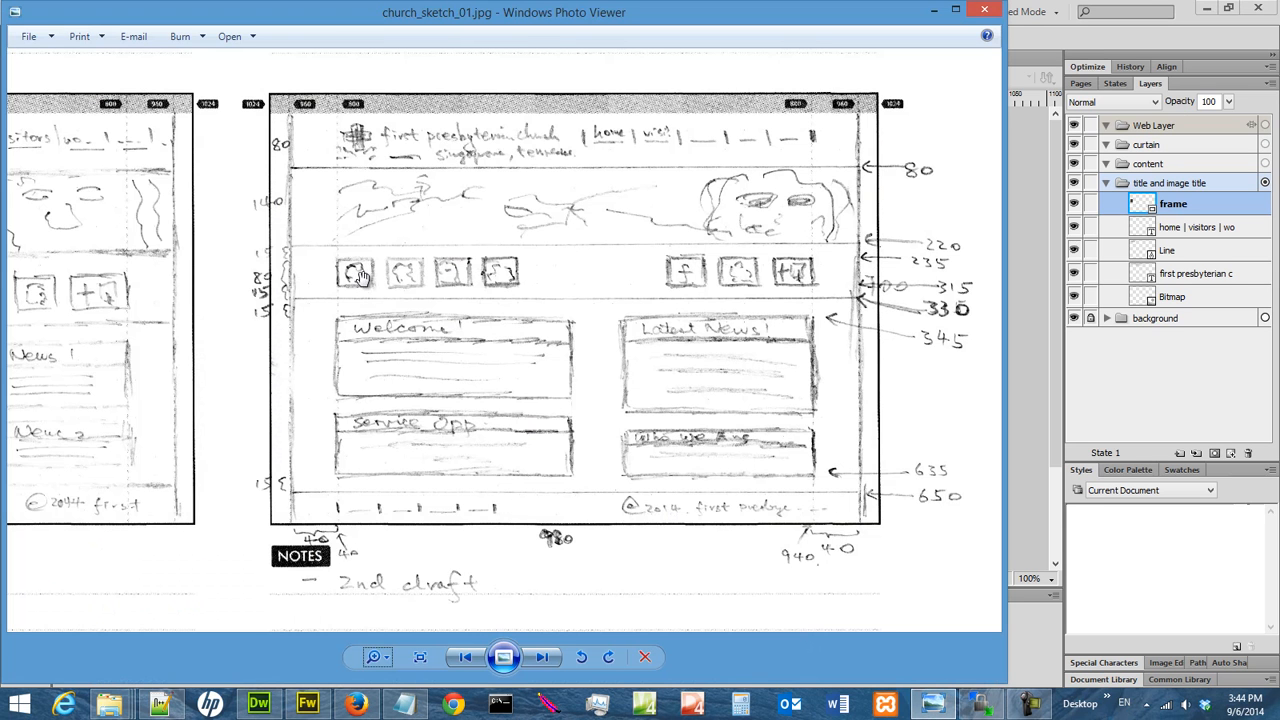
pyautogui.click(934, 12)
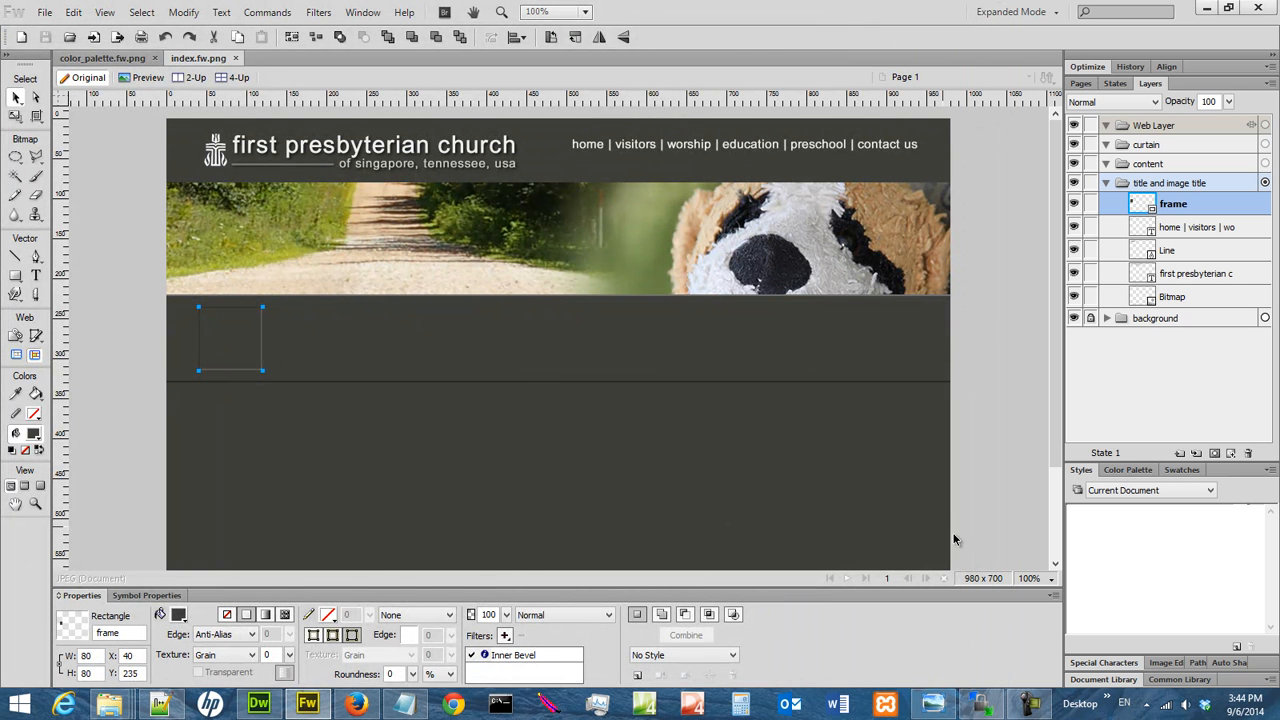
pyautogui.click(104, 14)
pyautogui.moveTo(174, 247)
pyautogui.click(399, 251)
# Examine the frame rectangle at 400% magnification, along with its position, size and Inner Bevel filter settings.
pyautogui.click(1030, 581)
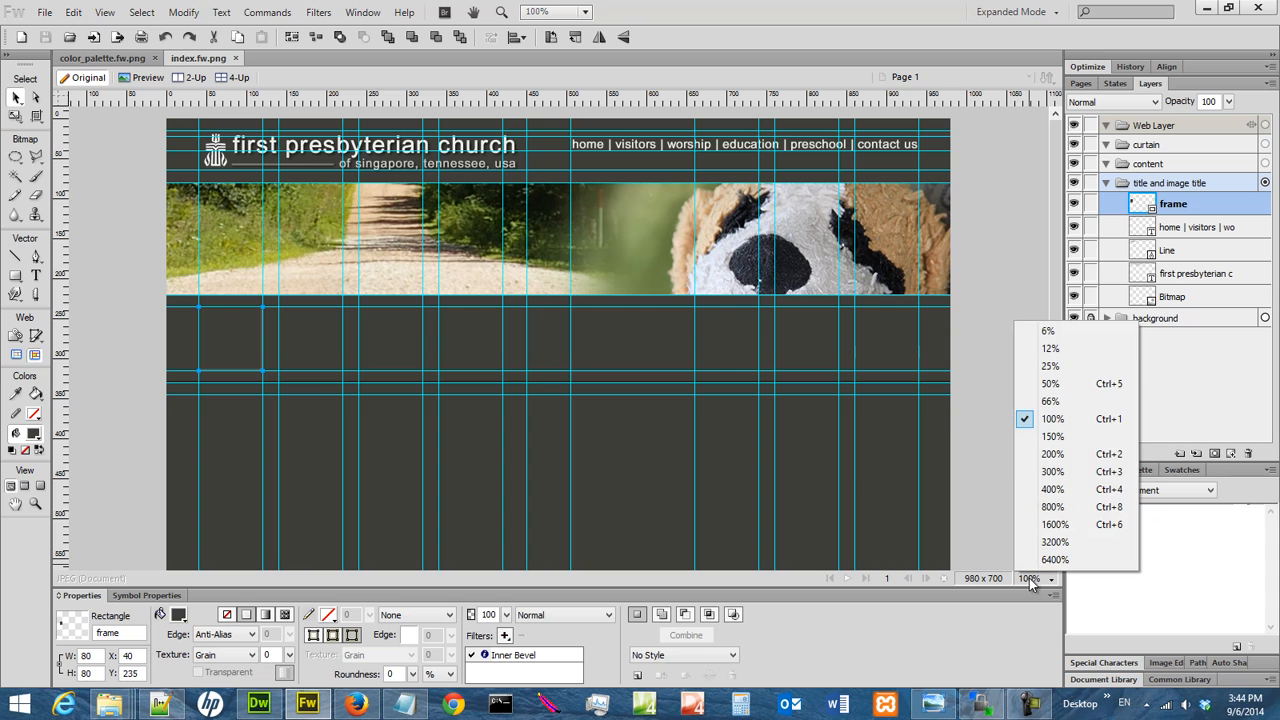
pyautogui.click(1052, 454)
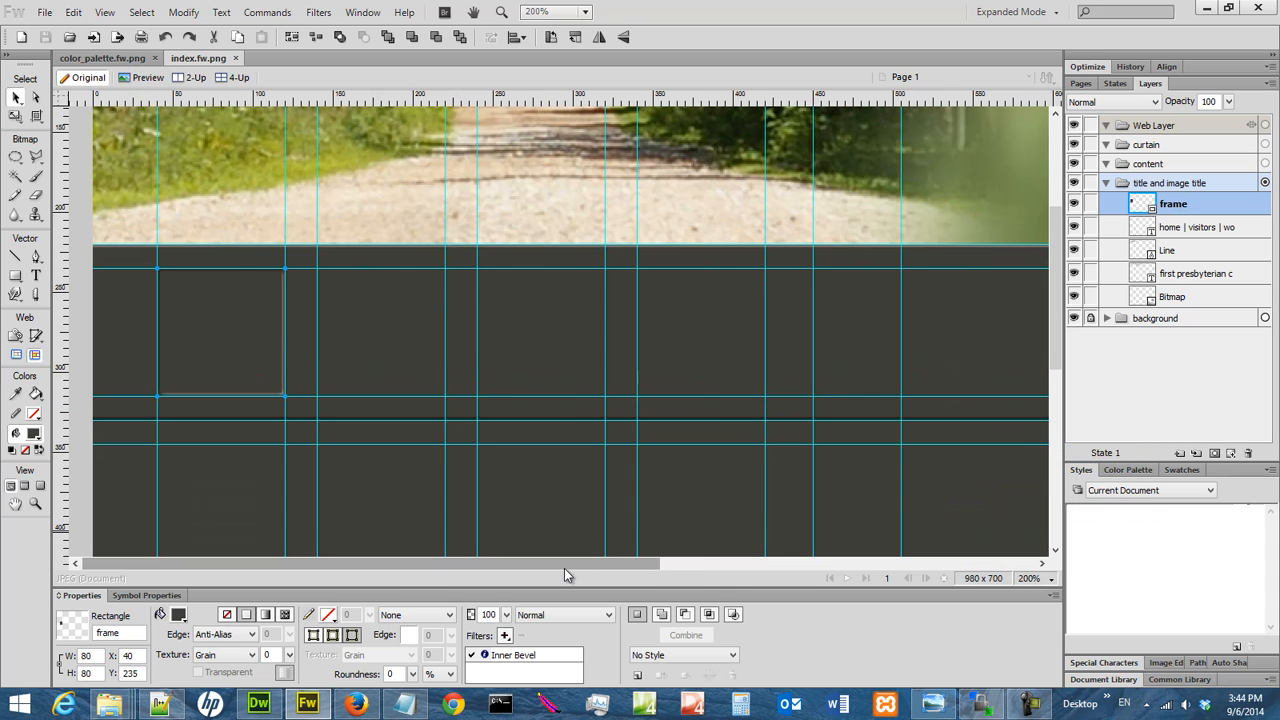
pyautogui.click(1046, 580)
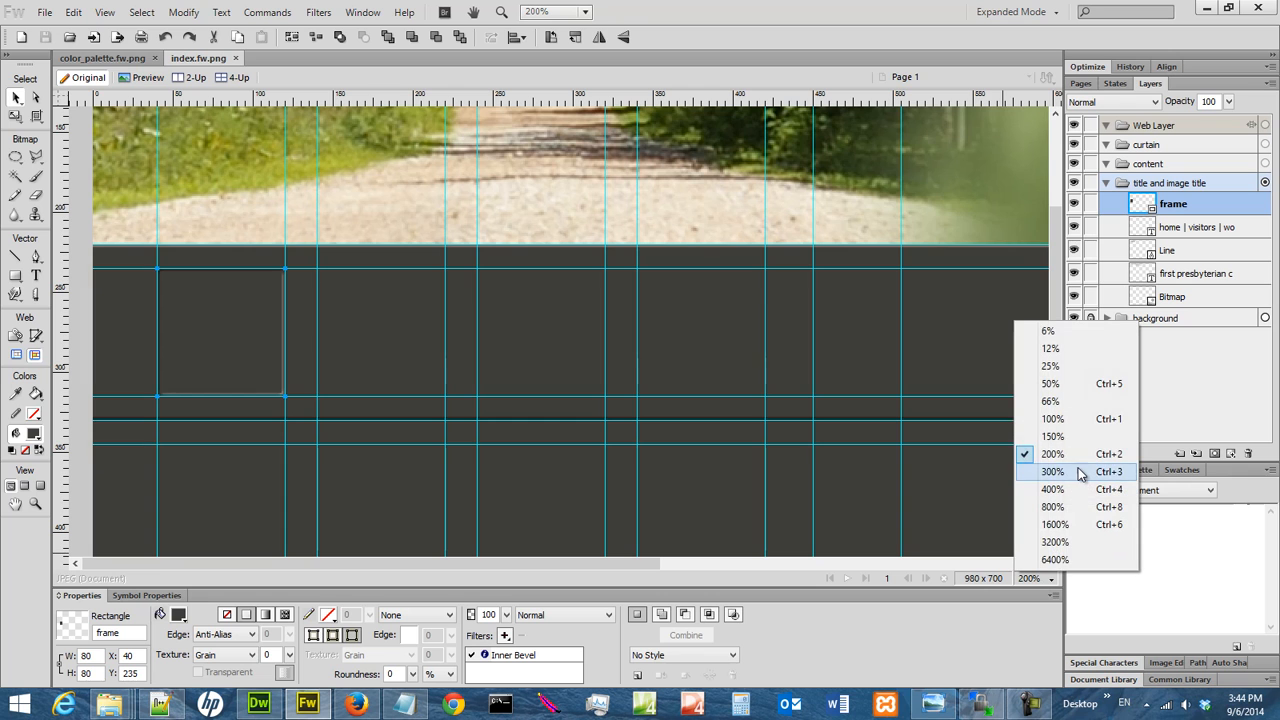
pyautogui.click(1080, 472)
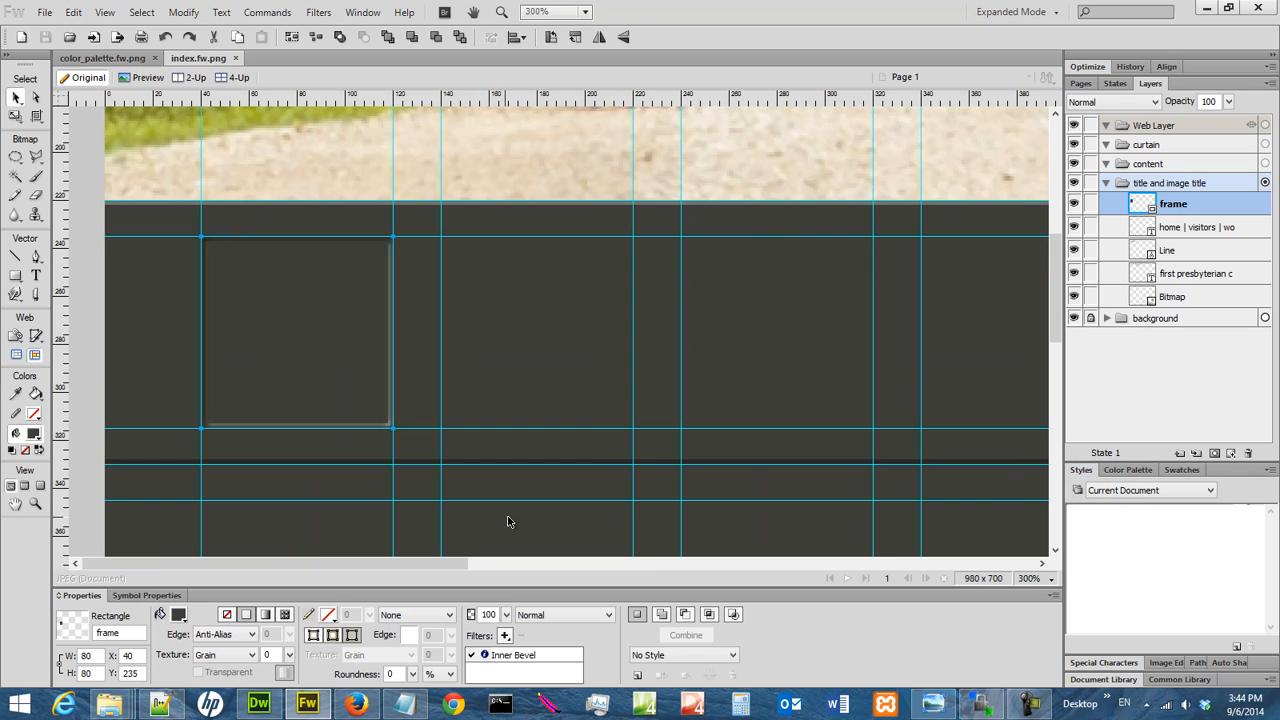
pyautogui.click(1044, 579)
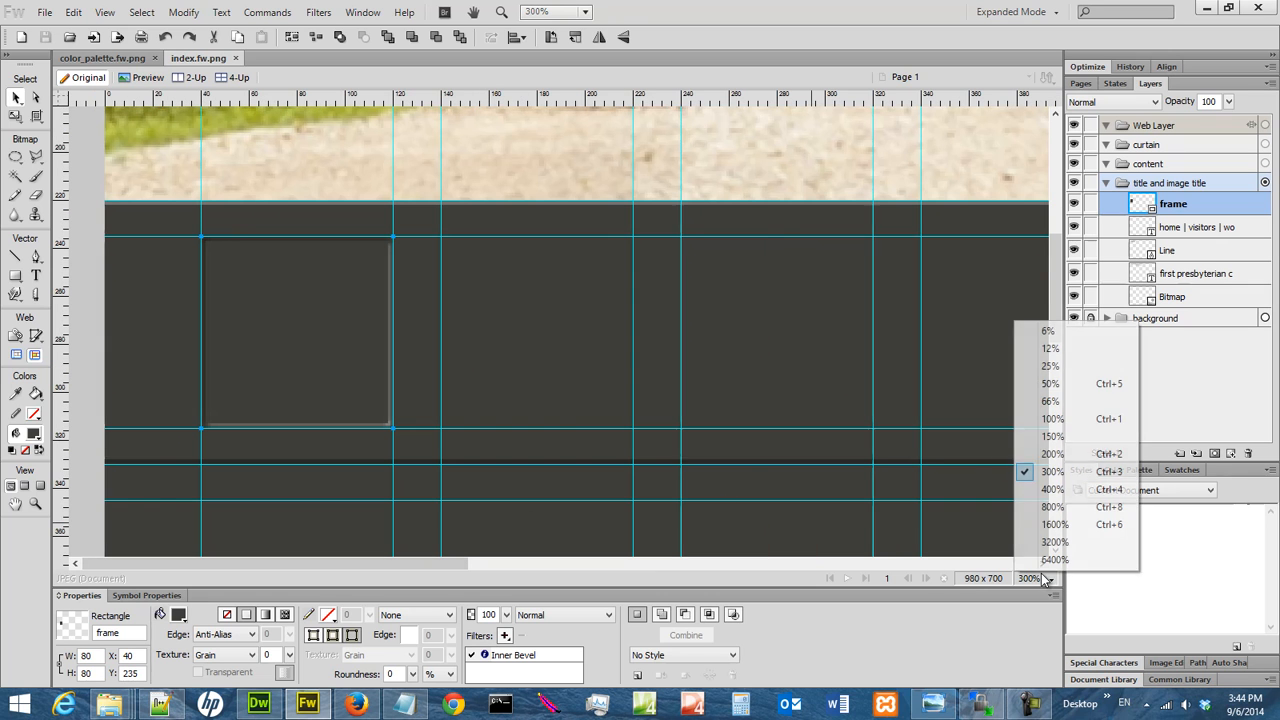
pyautogui.click(1052, 489)
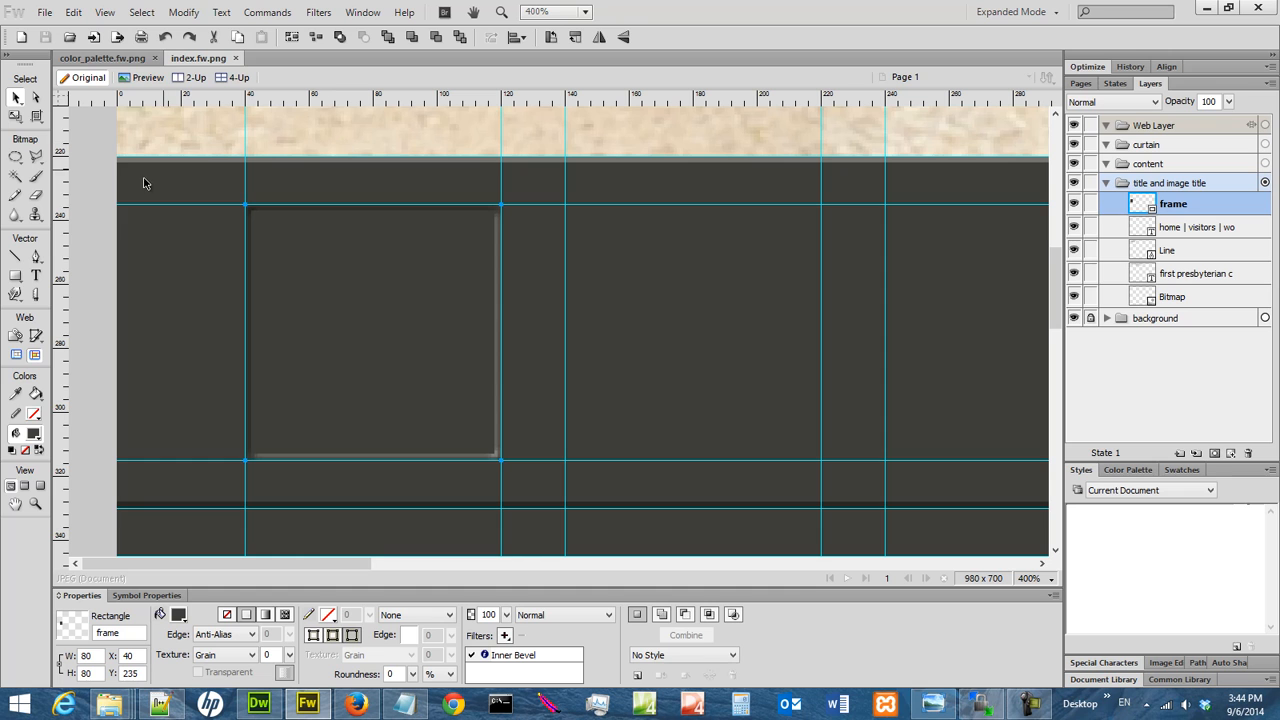
pyautogui.click(23, 274)
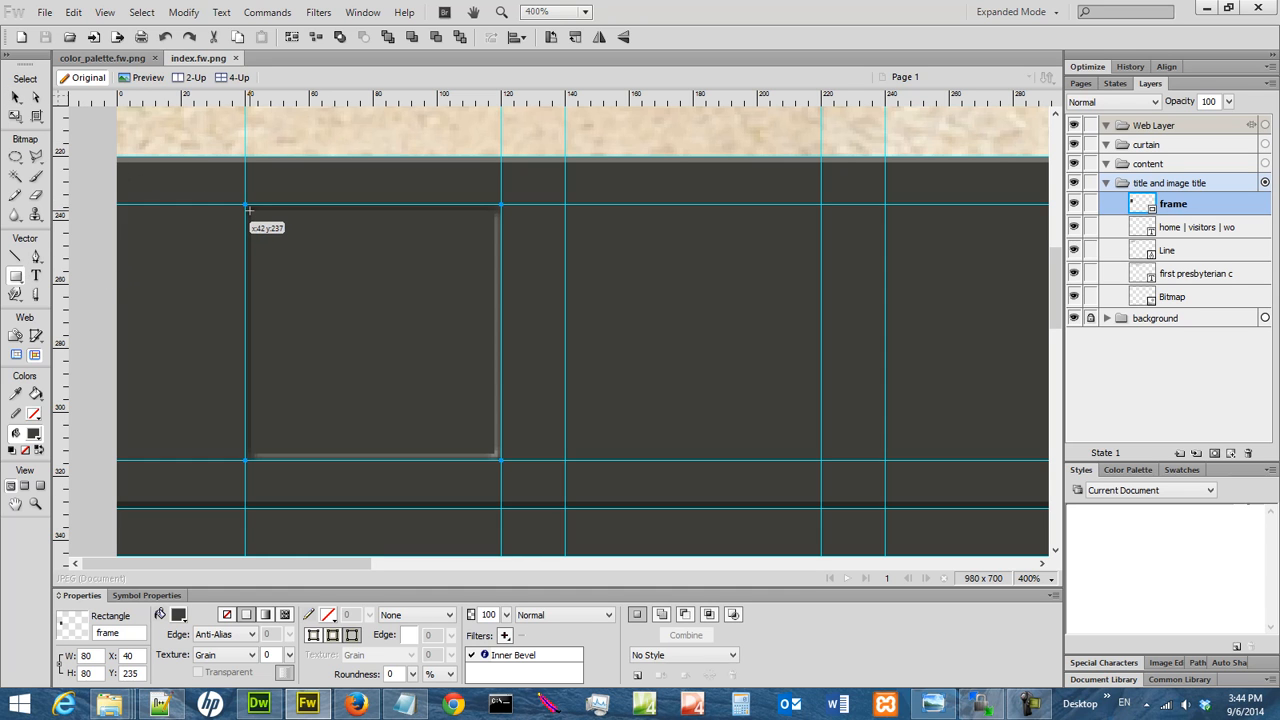
pyautogui.click(15, 97)
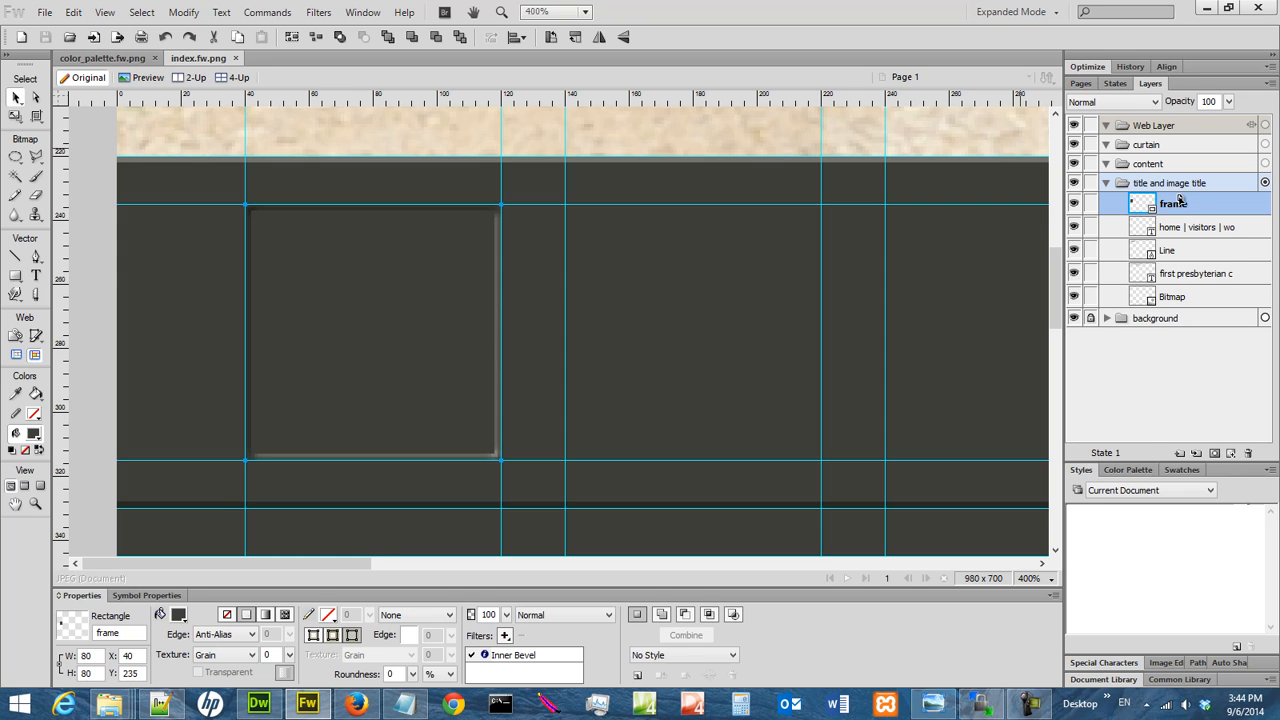
pyautogui.click(99, 657)
pyautogui.doubleClick(540, 655)
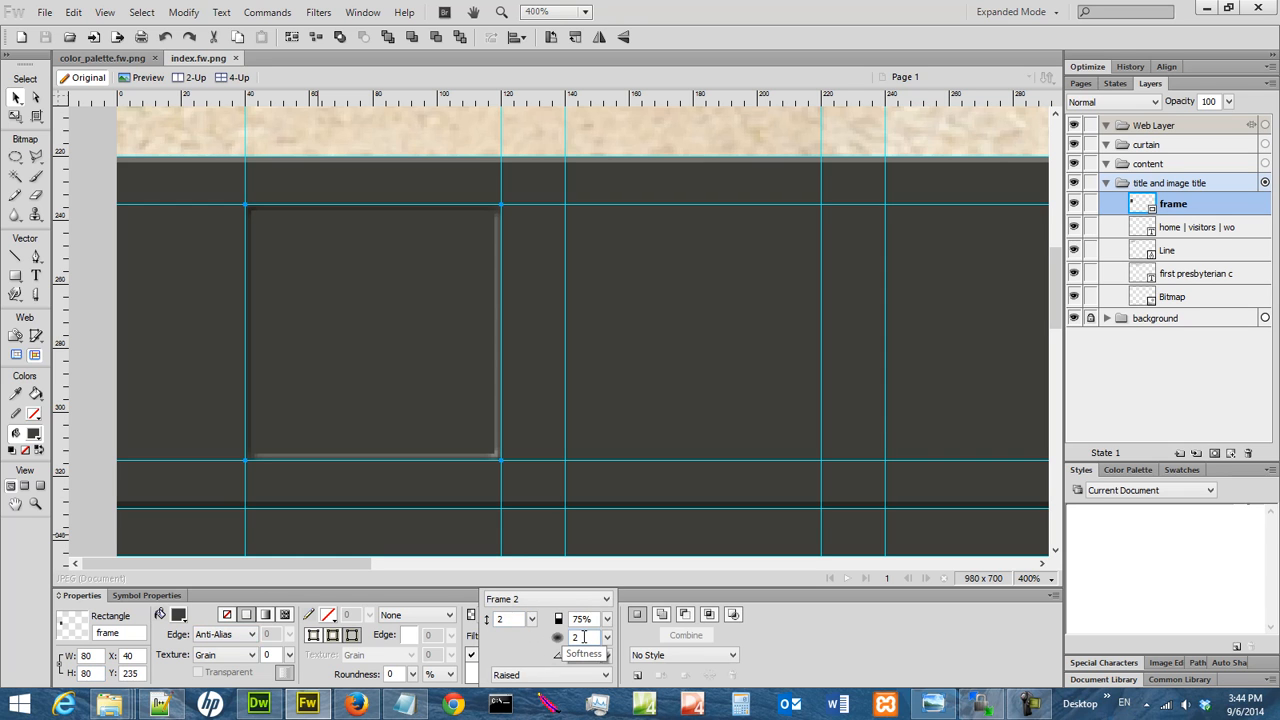
pyautogui.press('Return')
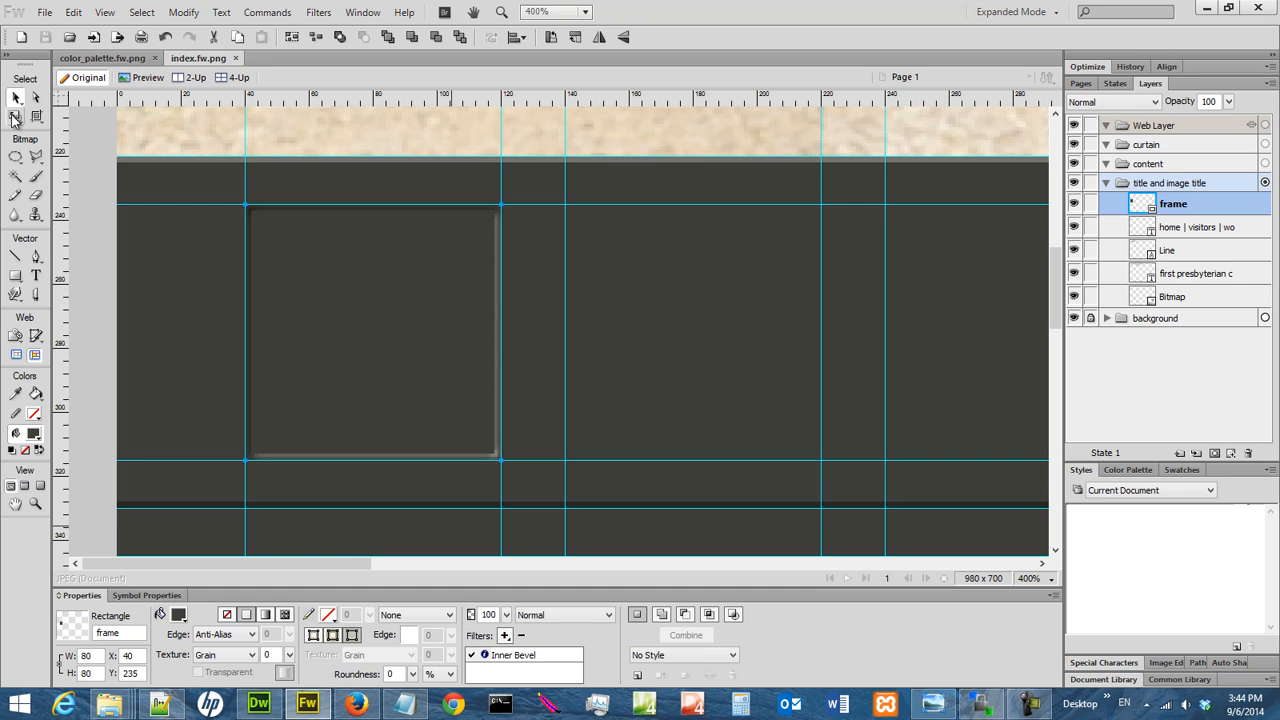
# Draw an unfilled 76 × 76 px rectangle at X 42, Y 237 inside the frame's bevel and name it photoframe.
pyautogui.click(22, 282)
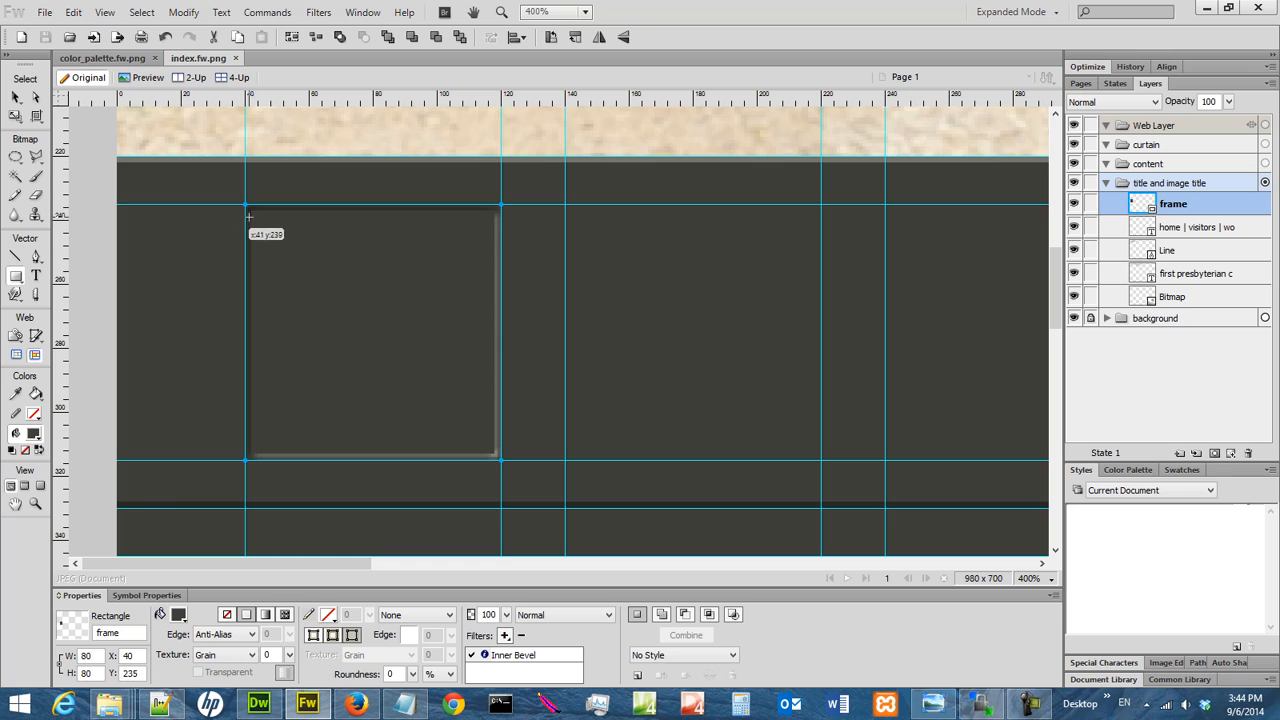
pyautogui.moveTo(251, 211); pyautogui.dragTo(494, 455)
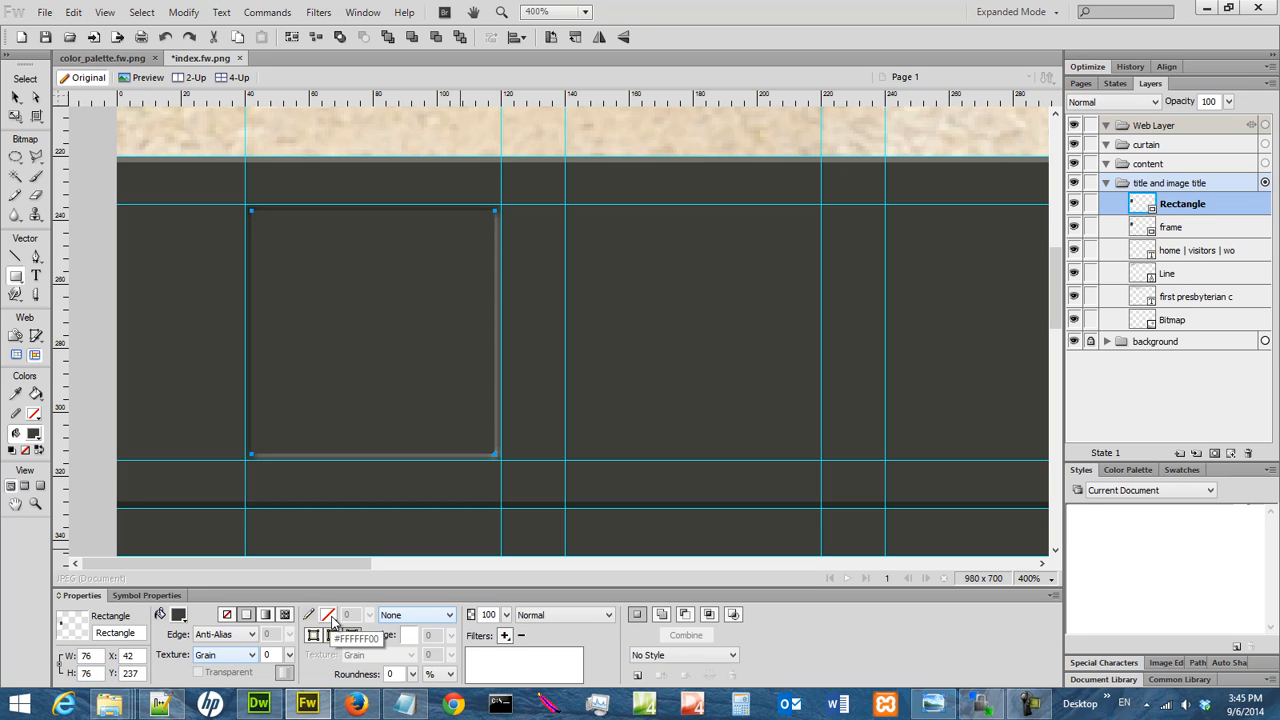
pyautogui.click(228, 614)
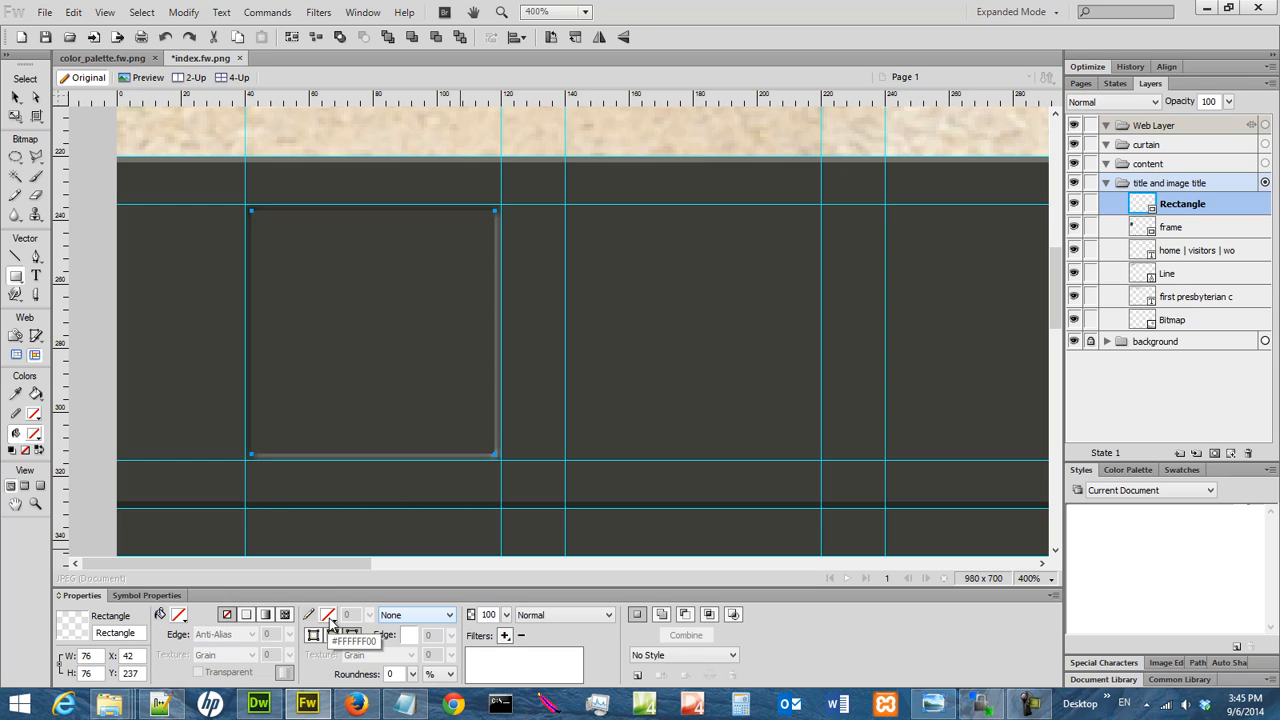
pyautogui.doubleClick(1224, 204)
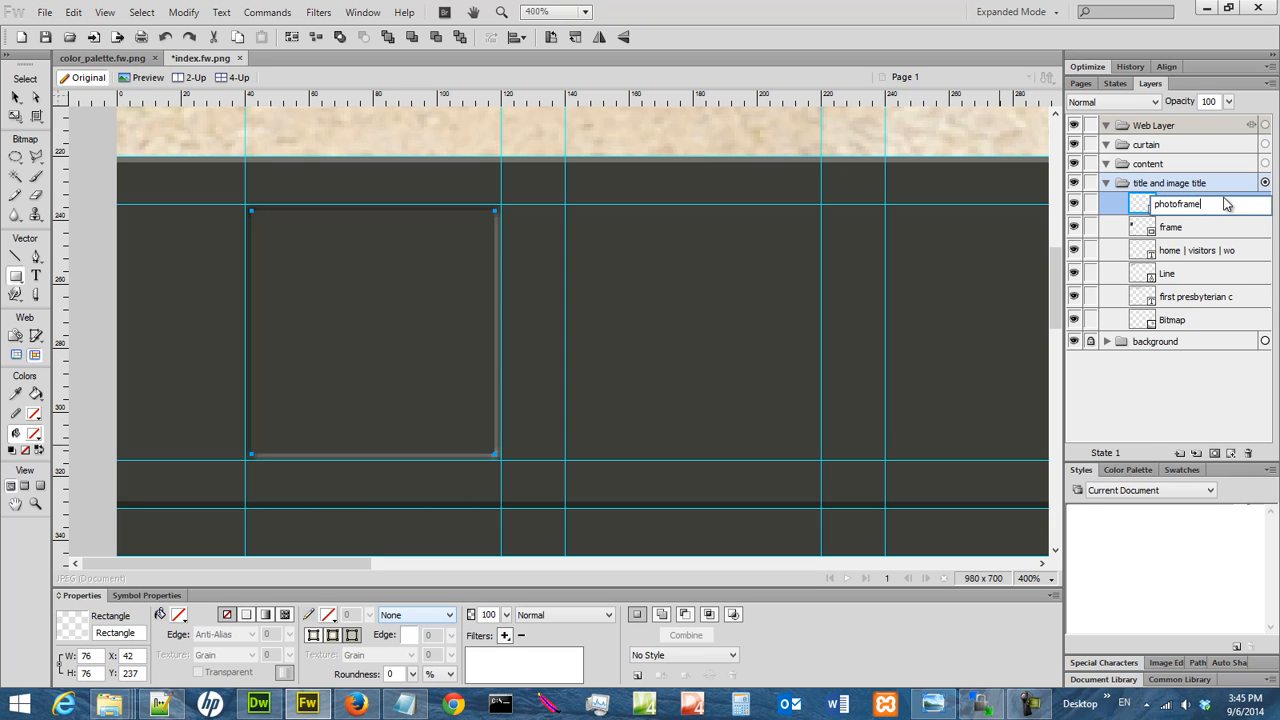
pyautogui.press('Return')
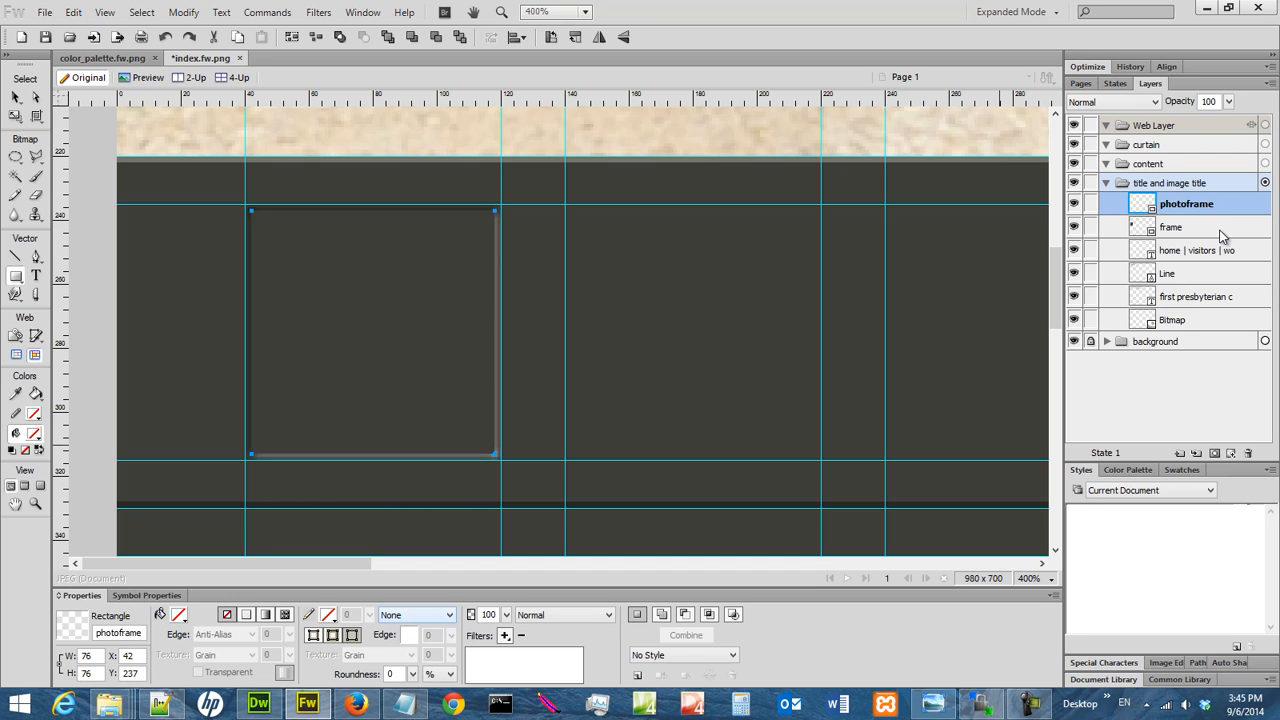
# Copy and paste the photoframe rectangle in the title and image title layer, and select the upper copy.
pyautogui.click(1220, 232)
pyautogui.click(1214, 207)
pyautogui.click(74, 12)
pyautogui.click(97, 130)
pyautogui.click(74, 12)
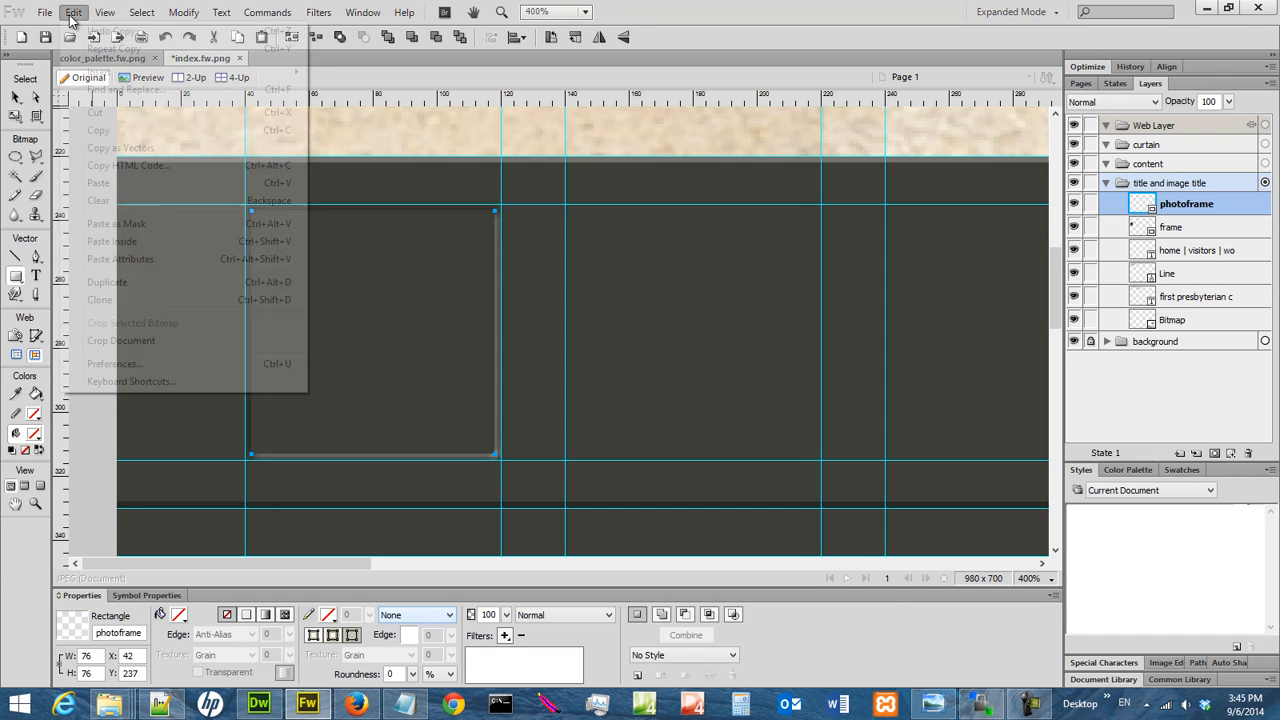
pyautogui.click(98, 183)
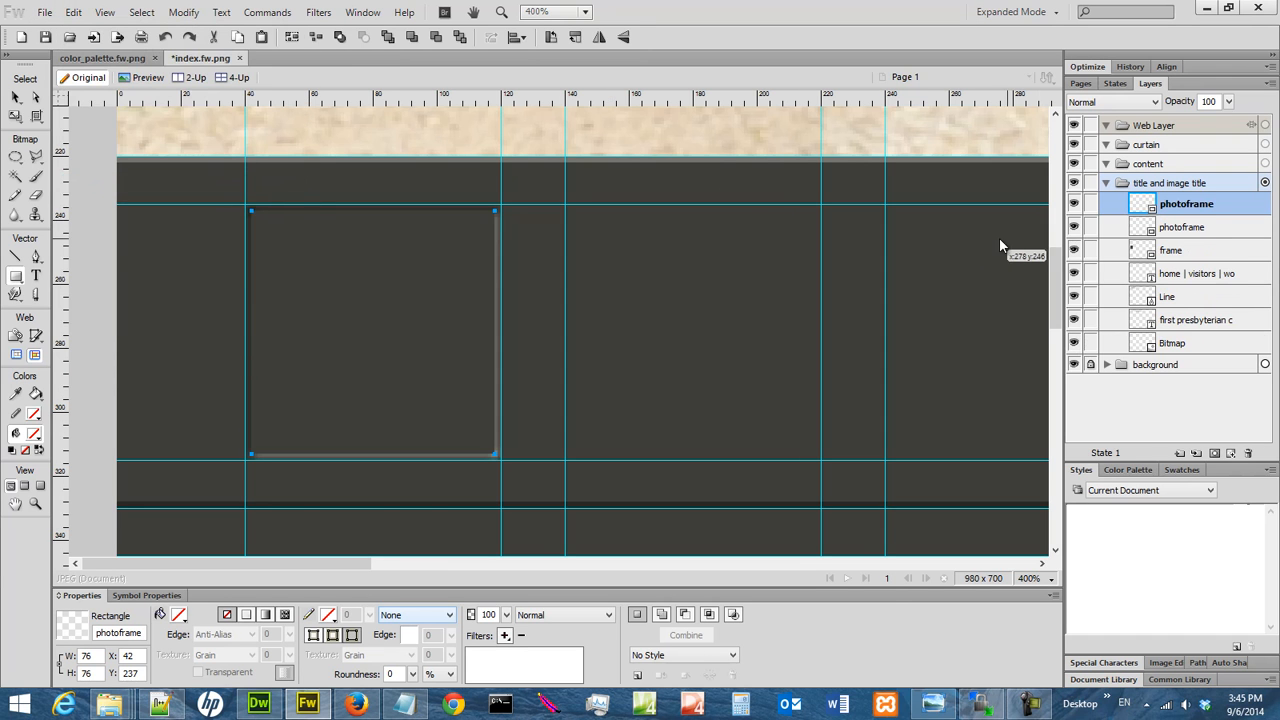
pyautogui.click(1197, 224)
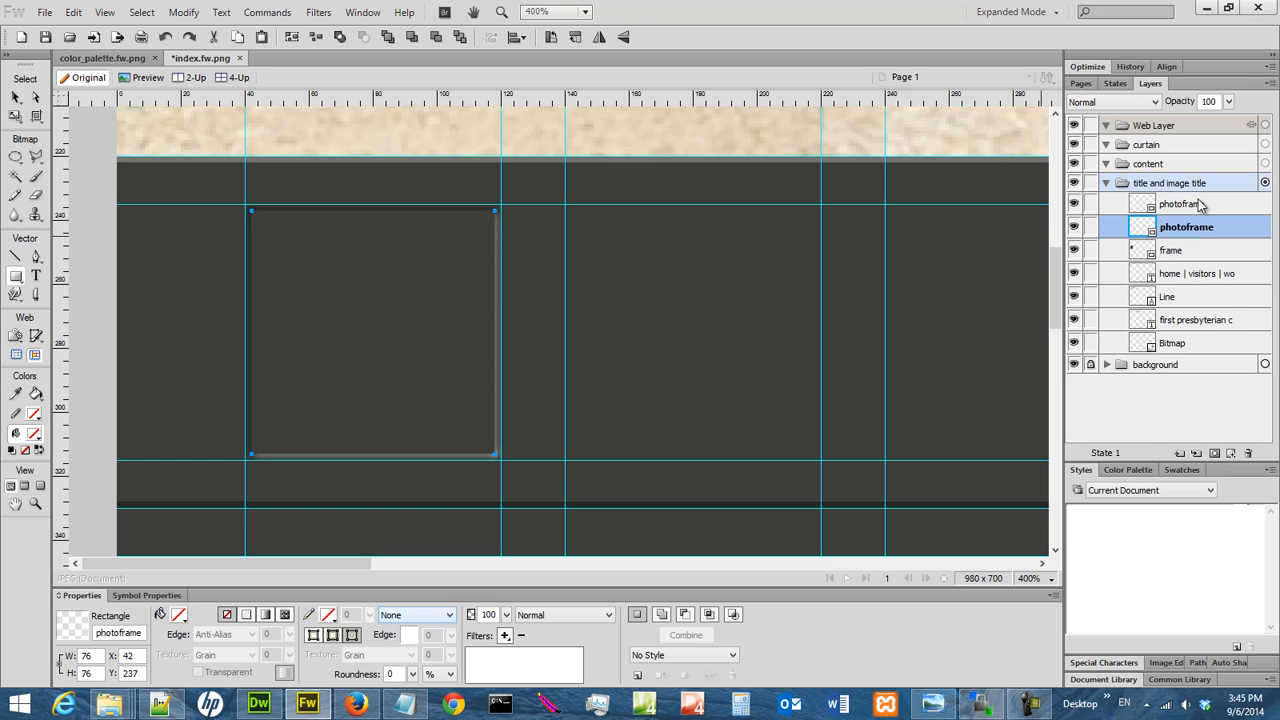
pyautogui.click(1200, 204)
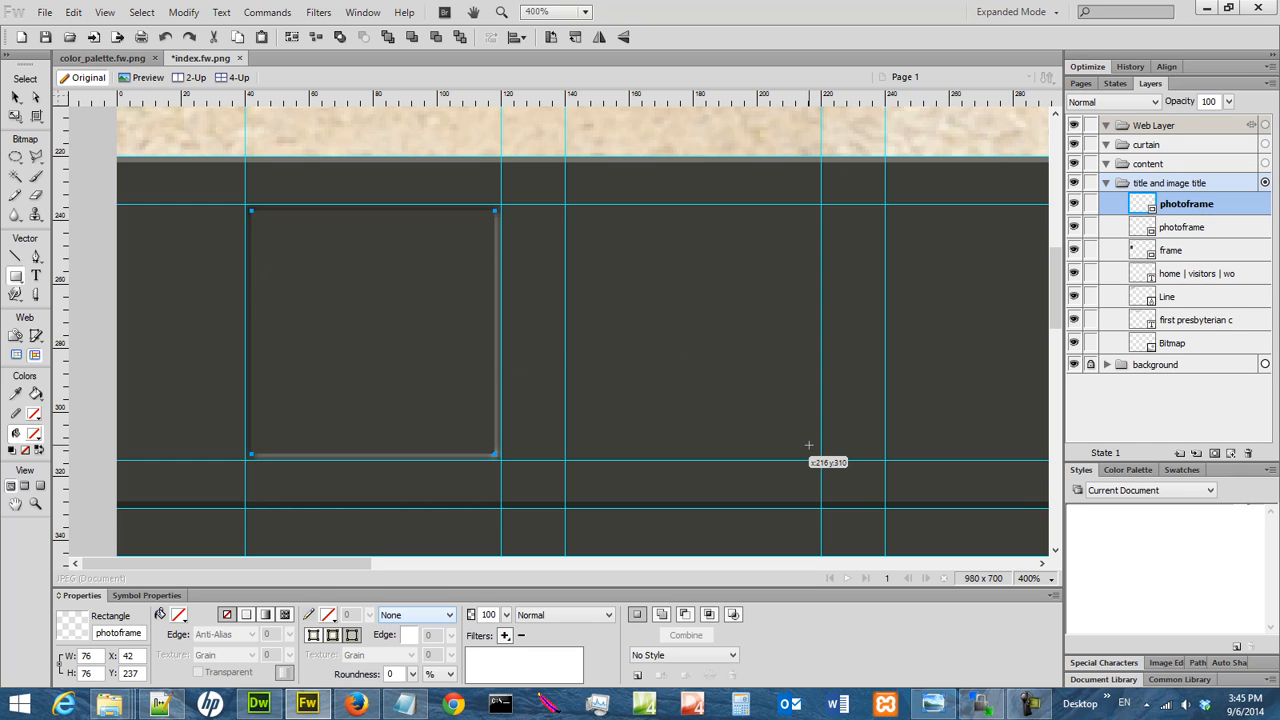
# Open the photo 006.jpg from the church_14_photo_image_collection folder.
pyautogui.click(45, 13)
pyautogui.click(70, 67)
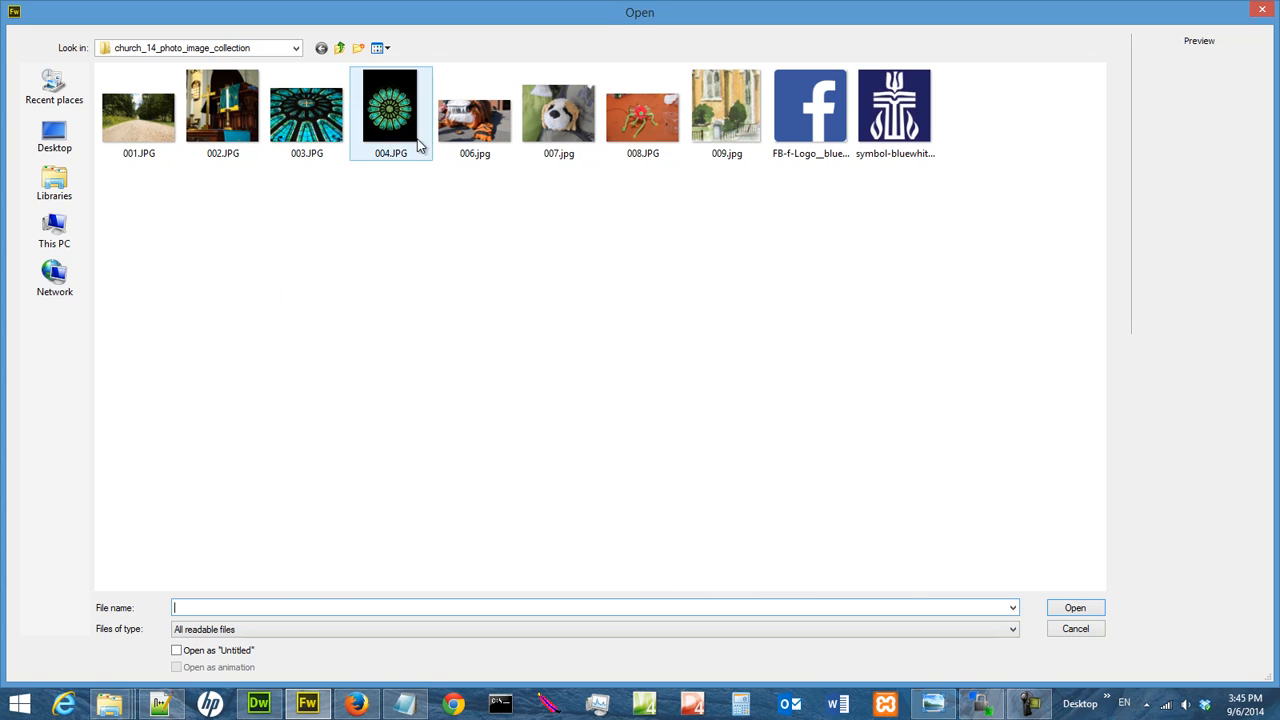
pyautogui.click(472, 140)
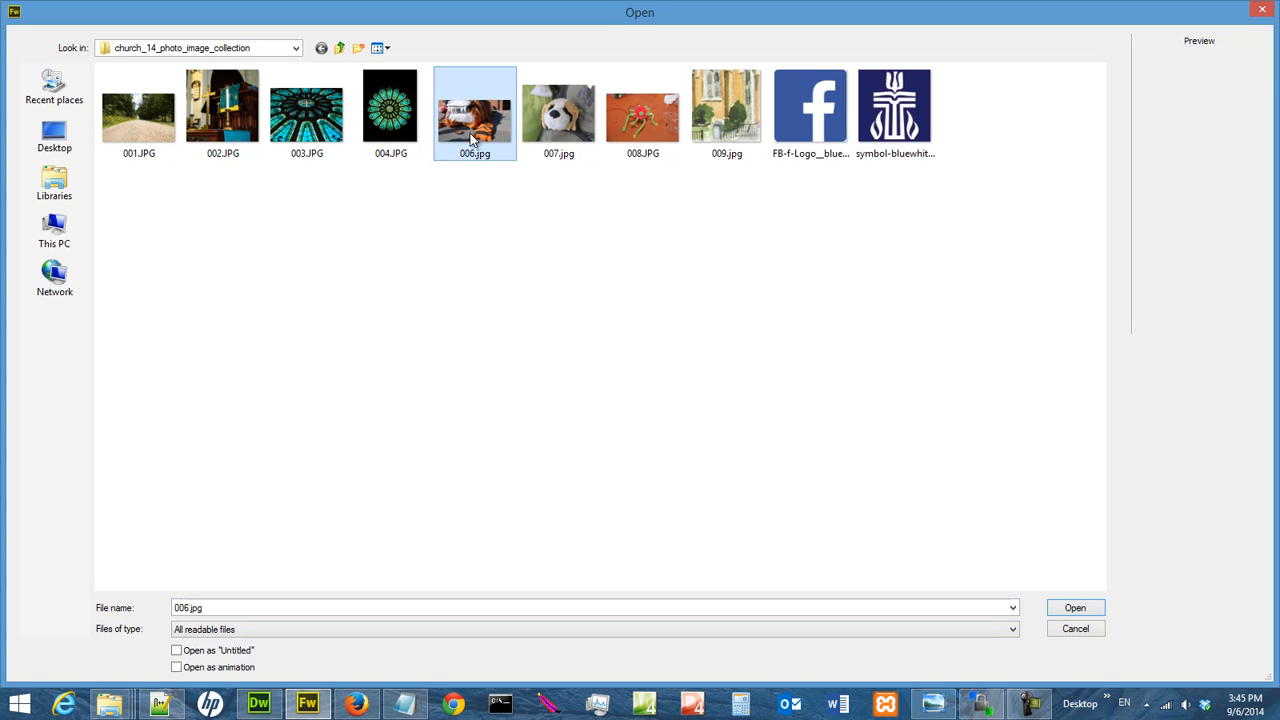
pyautogui.doubleClick(470, 133)
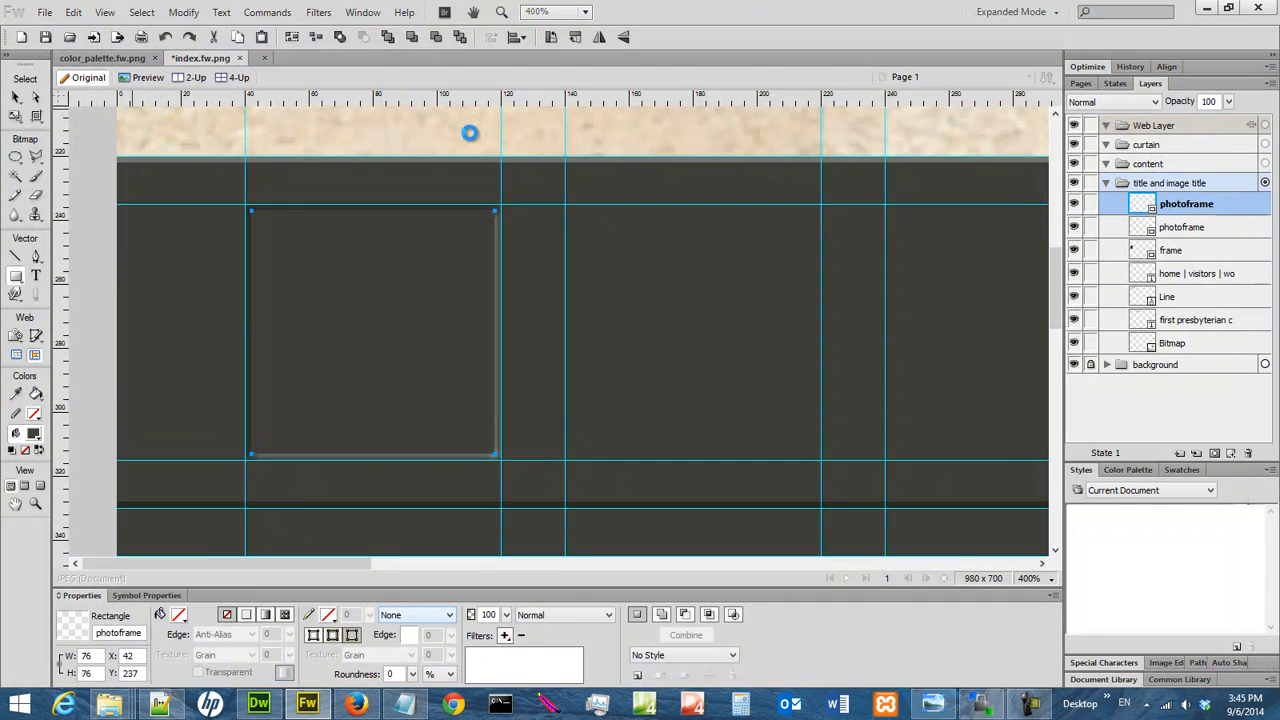
# Show the whole 006.jpg photo at 25% magnification and copy its bitmap.
pyautogui.click(1030, 579)
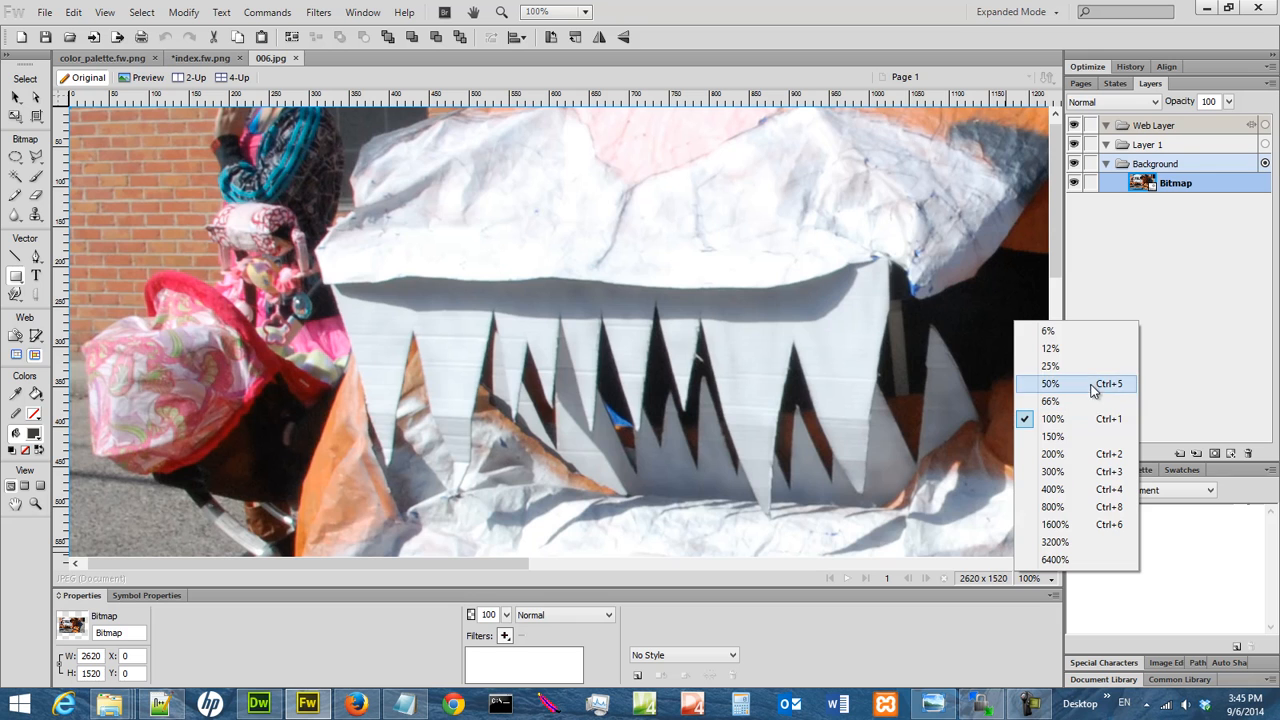
pyautogui.click(1089, 370)
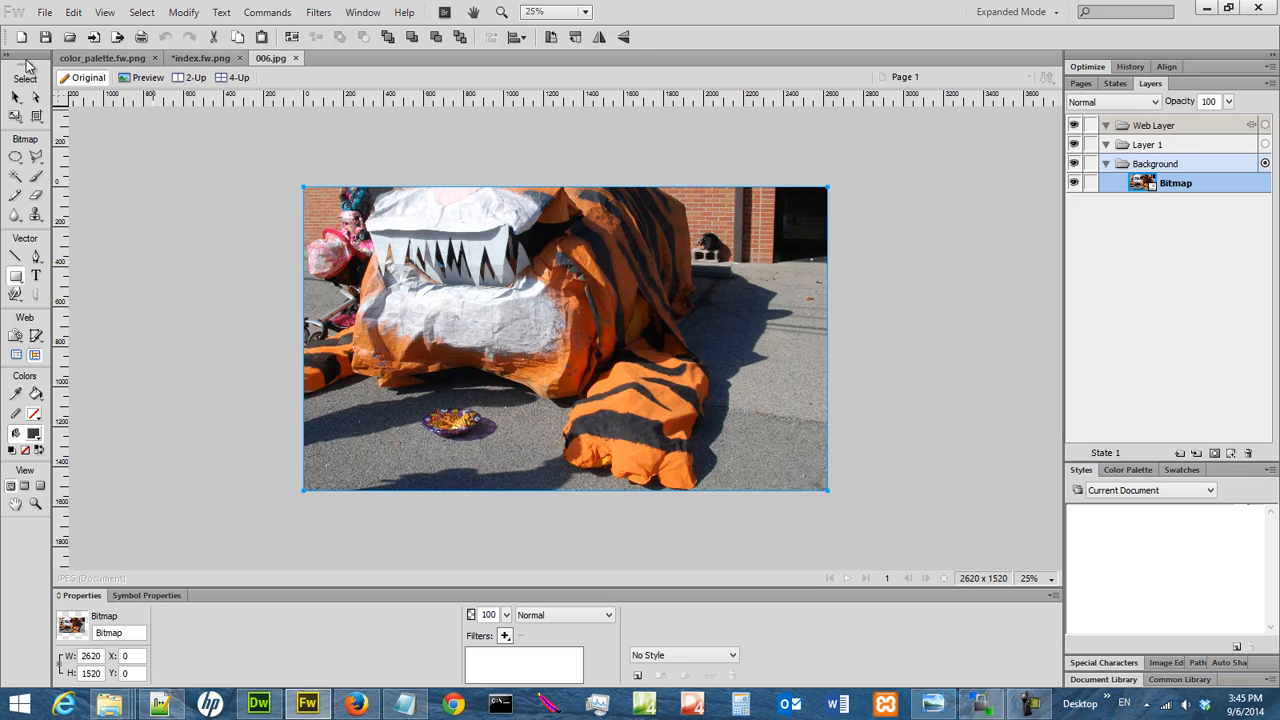
pyautogui.click(79, 12)
pyautogui.click(129, 132)
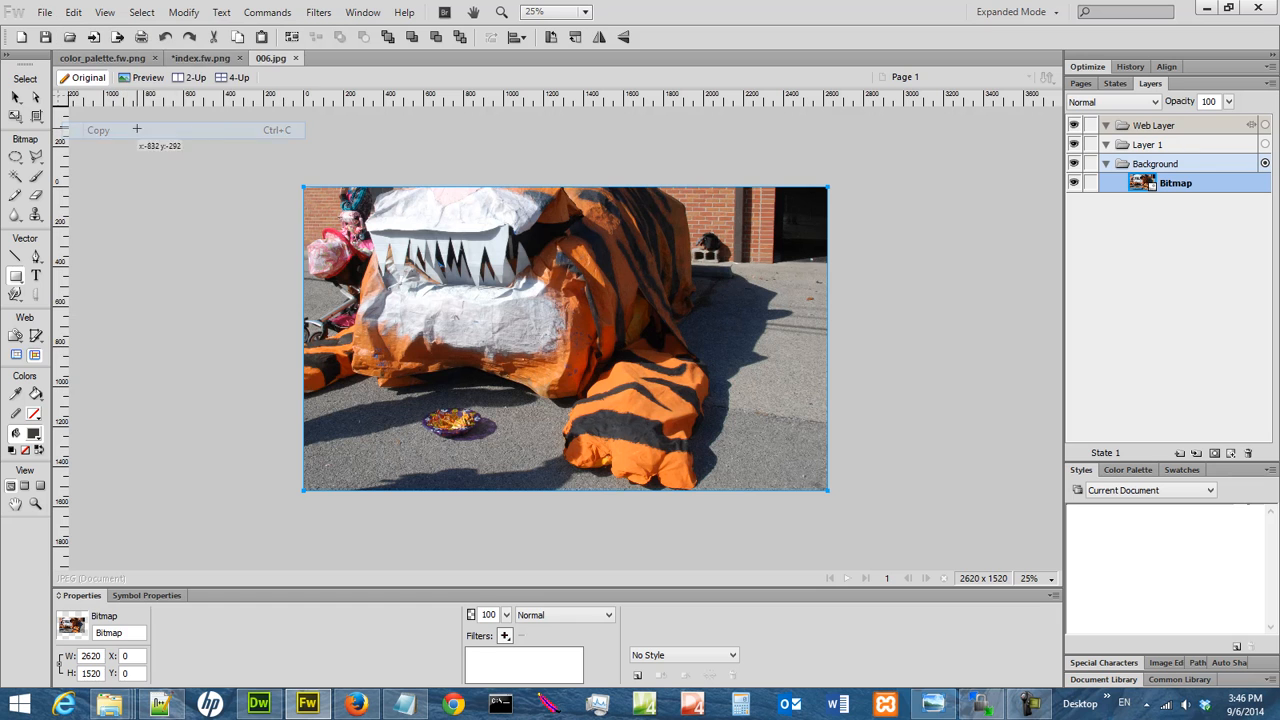
# Switch to index.fw.png and paste the copied photo bitmap above the photoframe rectangles in the title and image title layer.
pyautogui.click(200, 59)
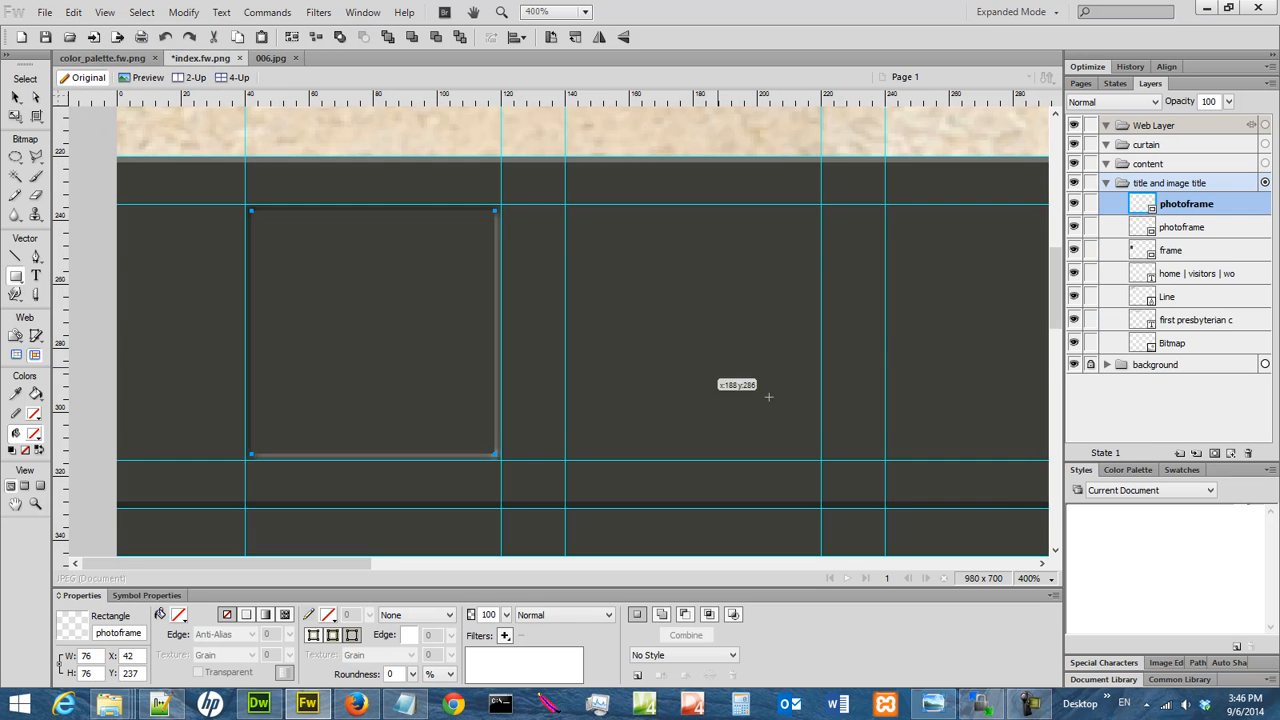
pyautogui.click(1032, 580)
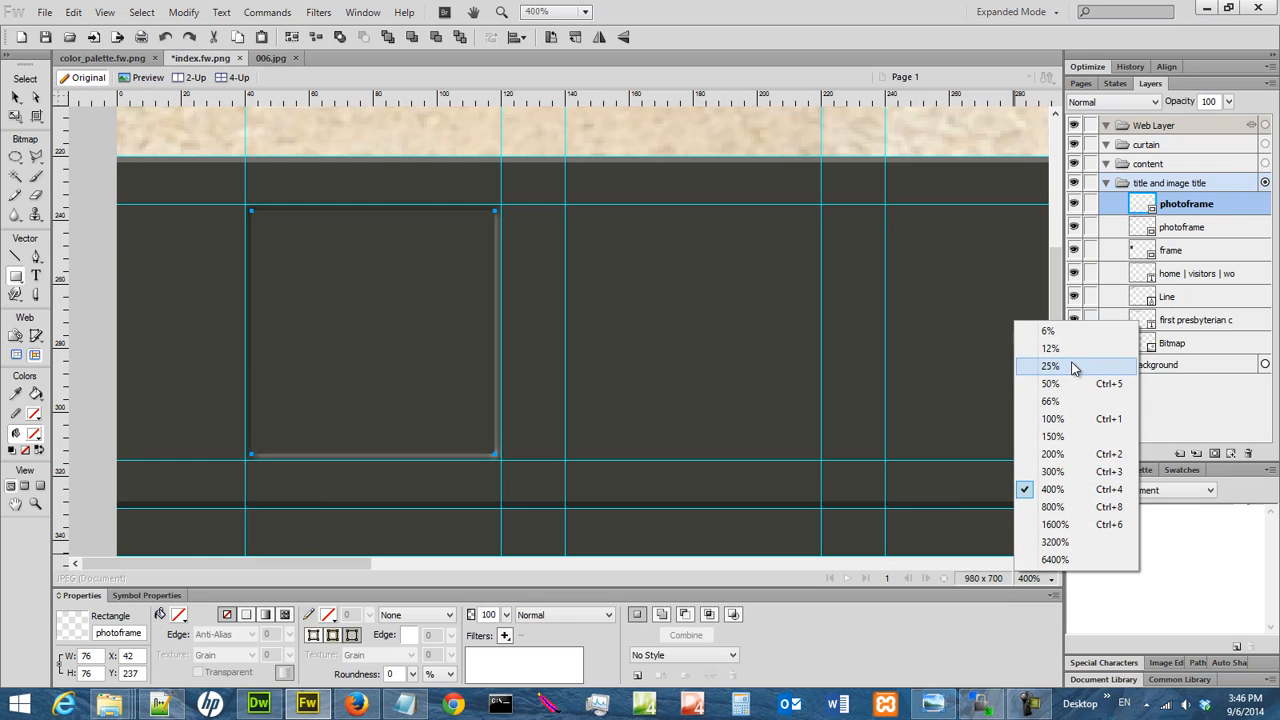
pyautogui.click(1087, 419)
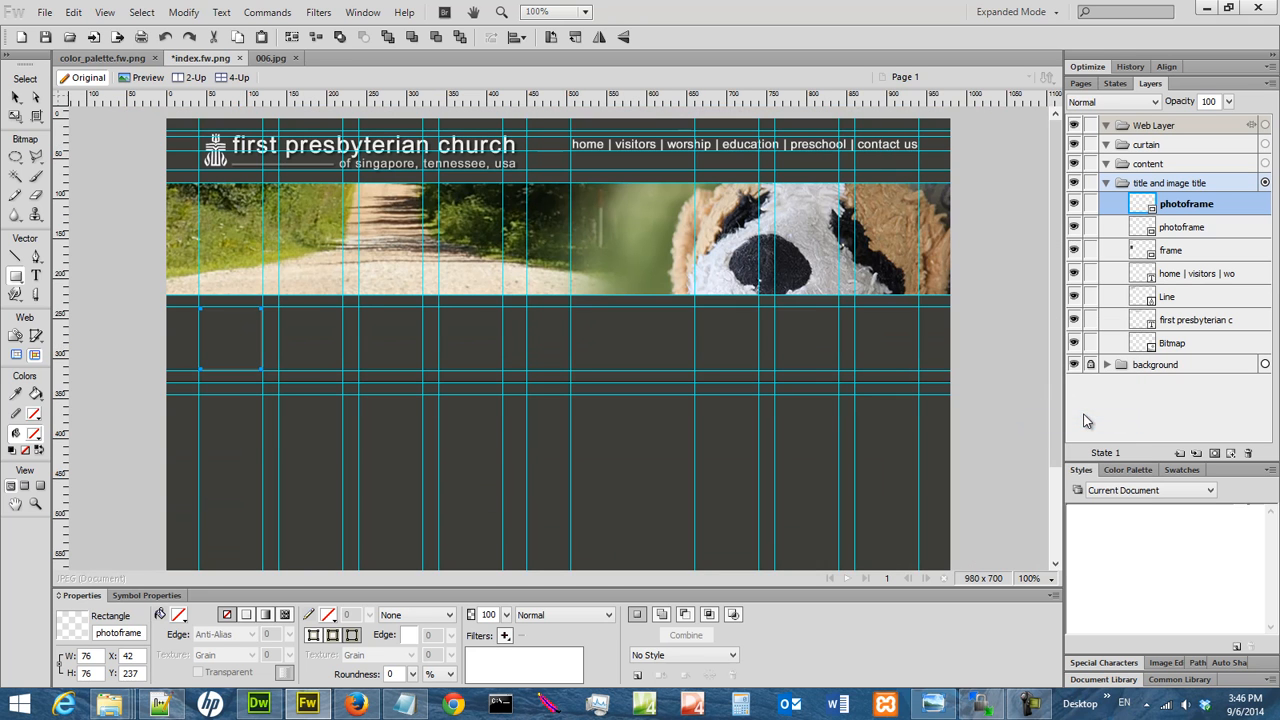
pyautogui.click(73, 12)
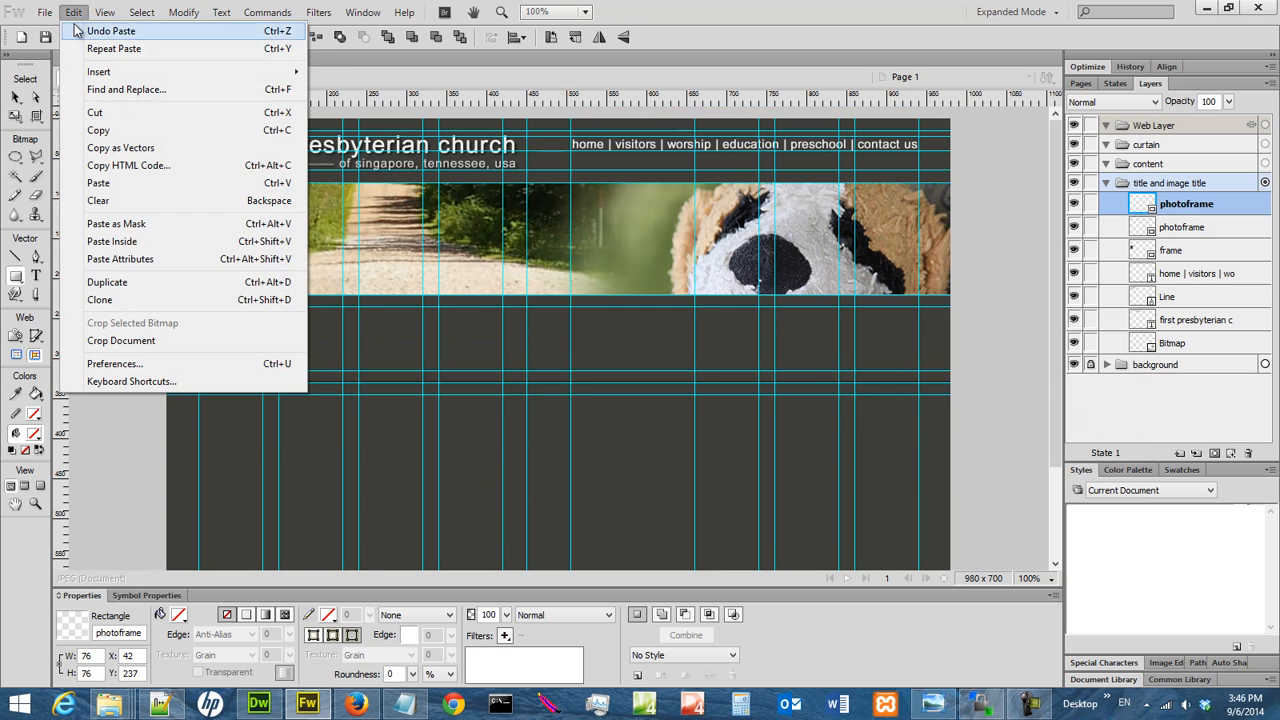
pyautogui.click(100, 178)
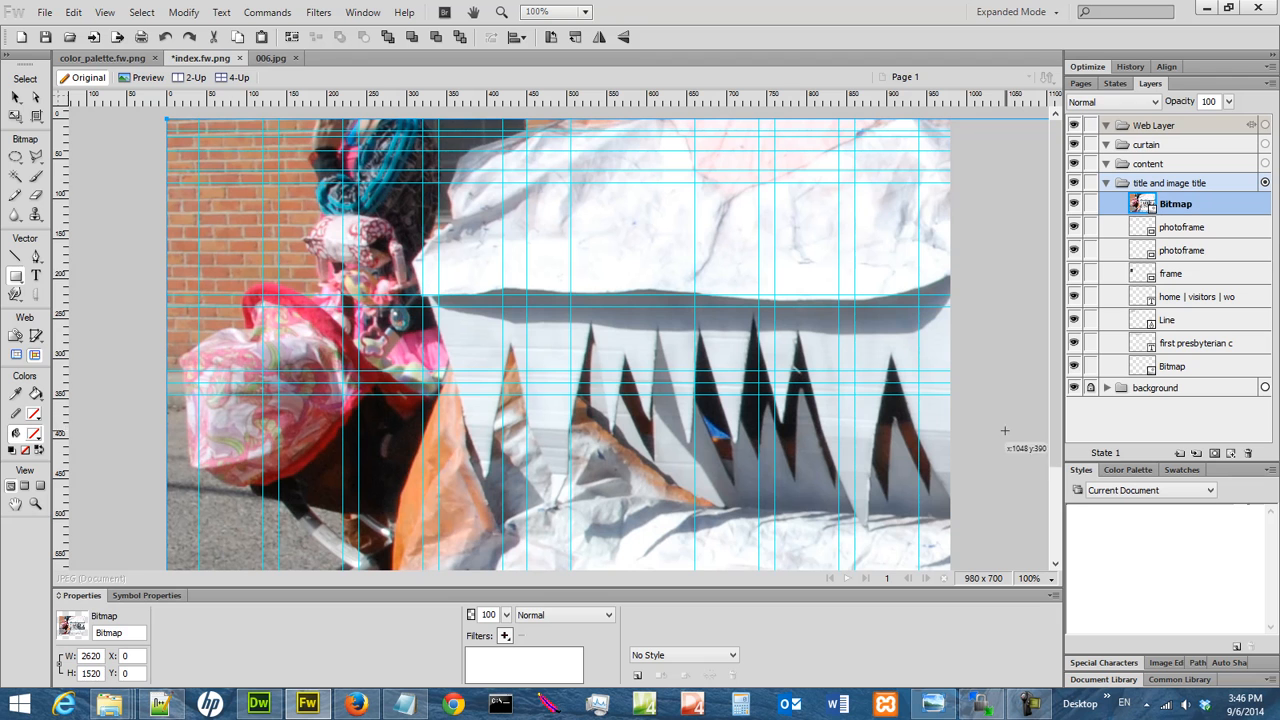
# Scale the pasted photo down proportionally to about 440 × 255 px with the Scale tool.
pyautogui.click(1032, 584)
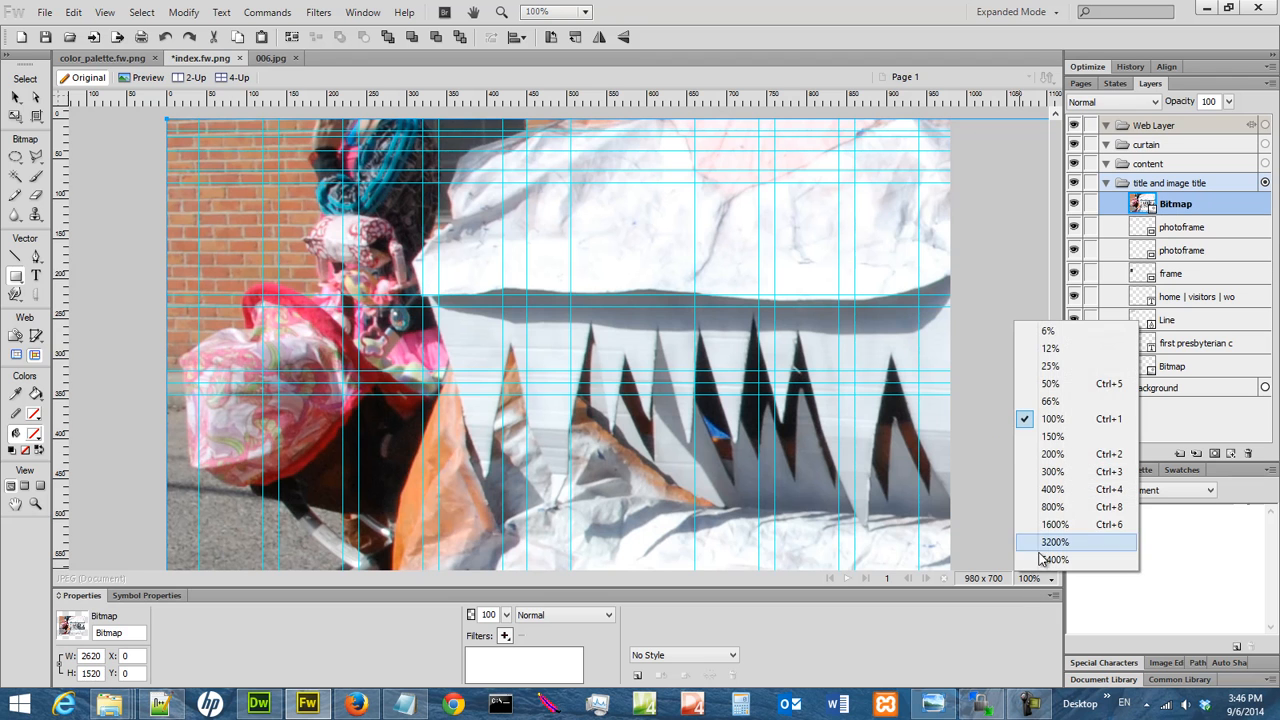
pyautogui.click(1055, 368)
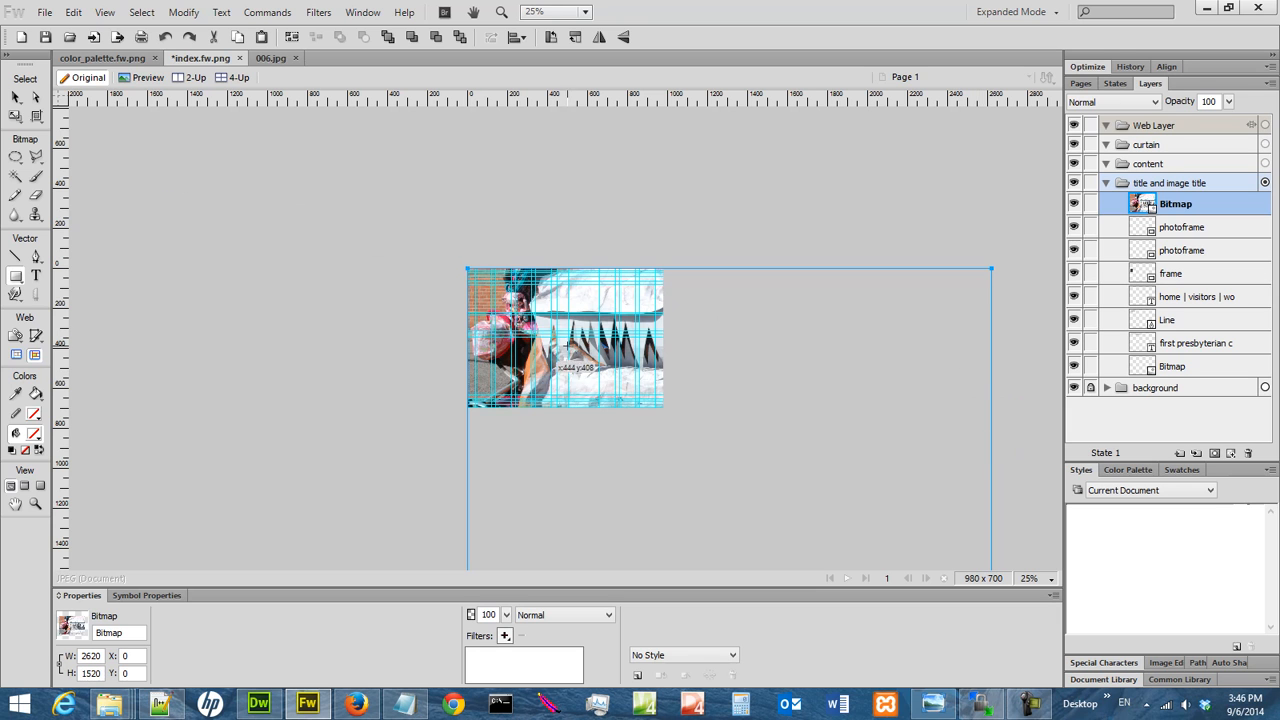
pyautogui.click(1038, 580)
pyautogui.click(1065, 348)
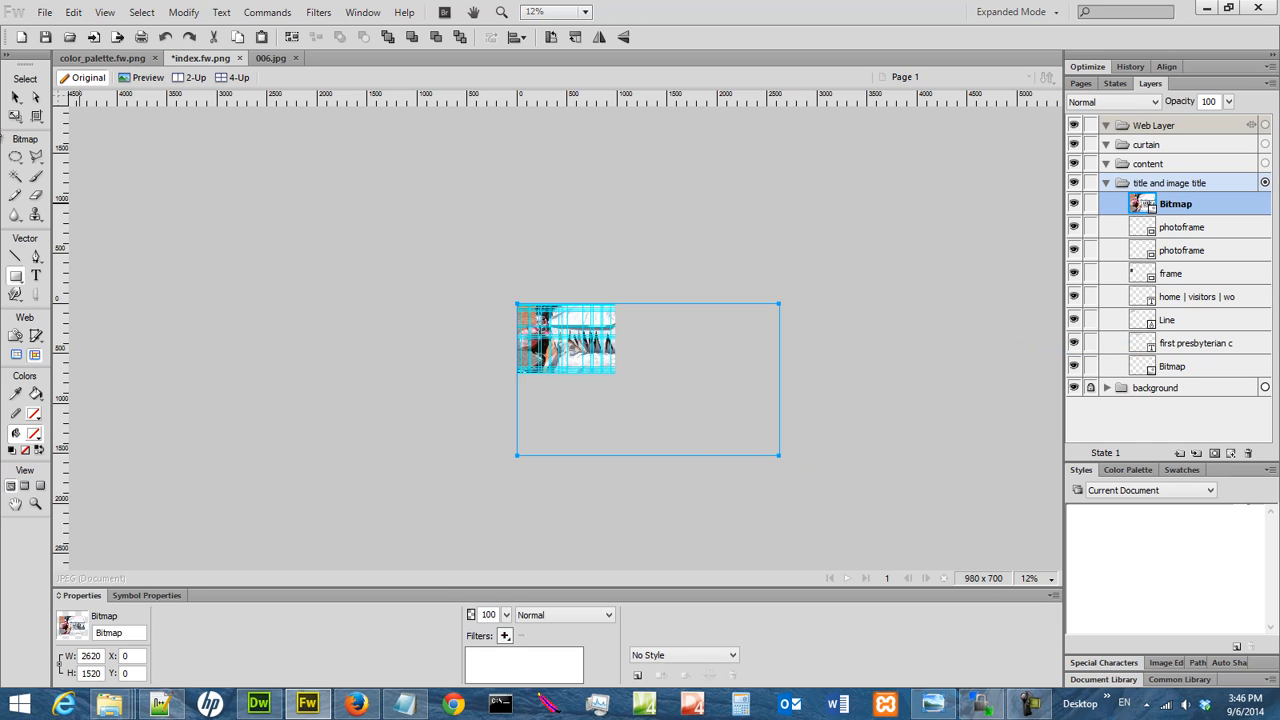
pyautogui.click(18, 94)
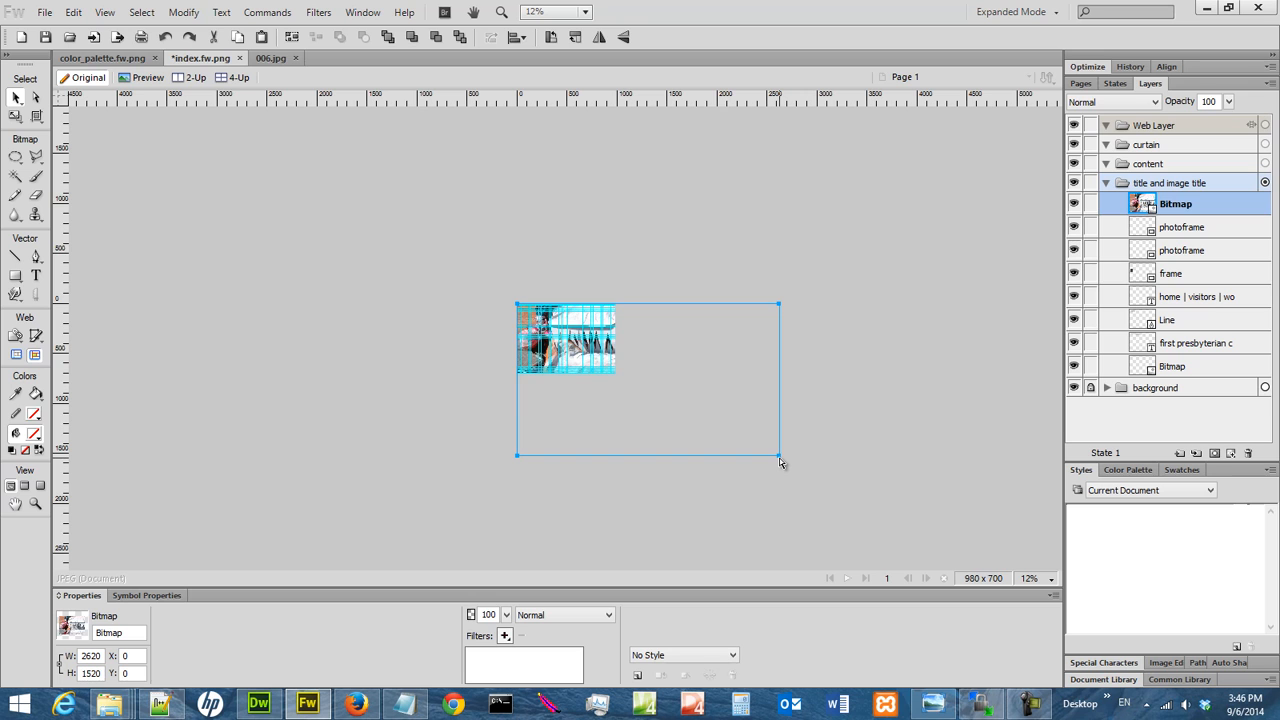
pyautogui.click(14, 277)
pyautogui.click(16, 117)
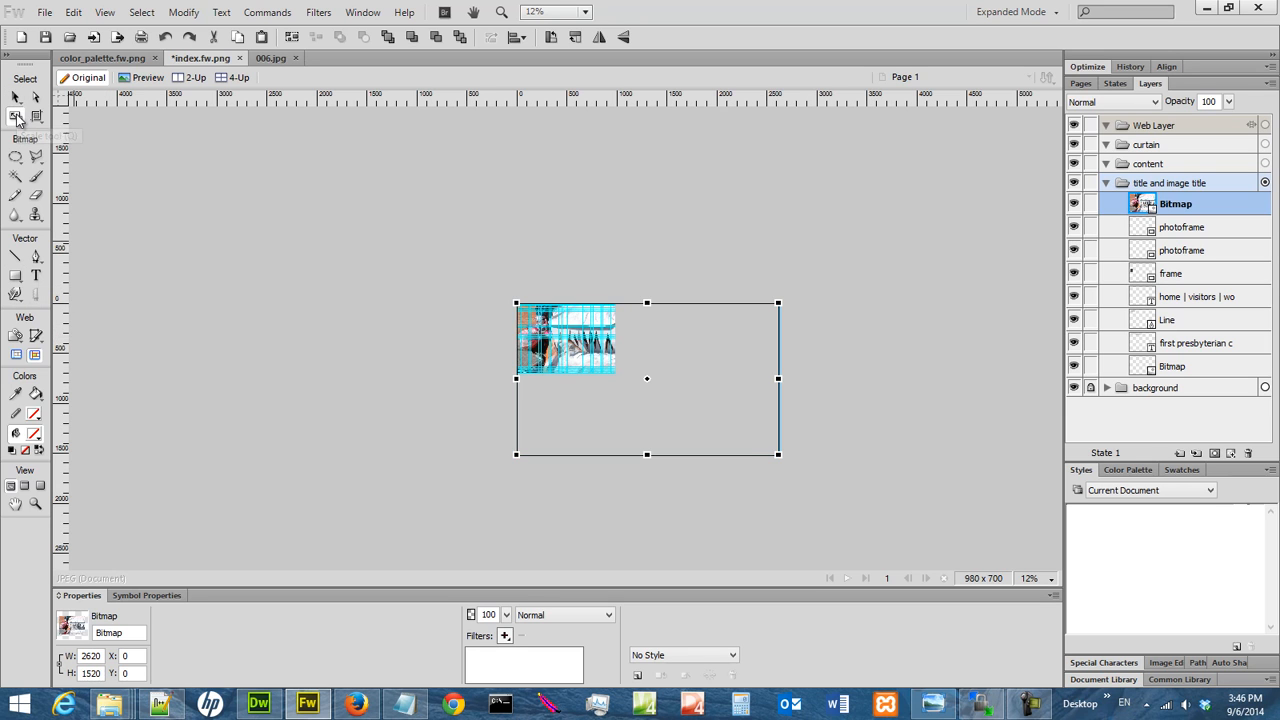
pyautogui.moveTo(778, 456); pyautogui.dragTo(582, 367)
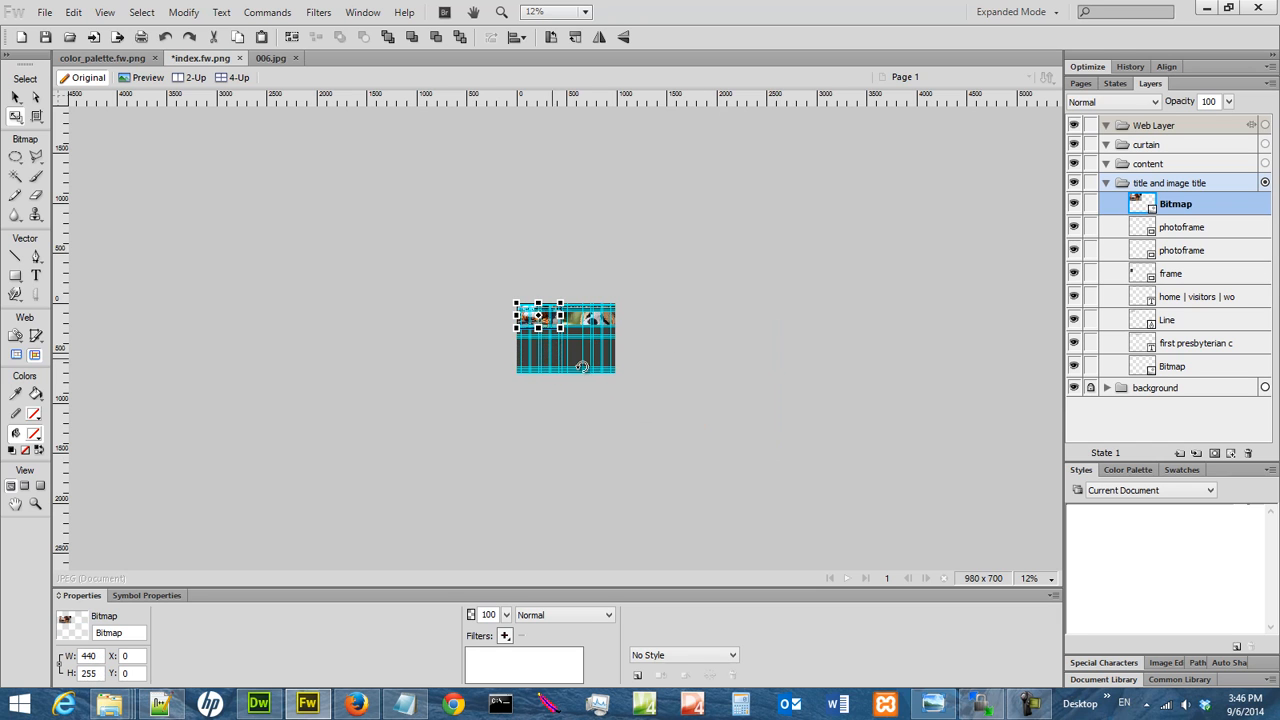
# Move the photo below the banner and scale it proportionally to about 233 × 135 px, near X 25, Y 246.
pyautogui.click(1032, 580)
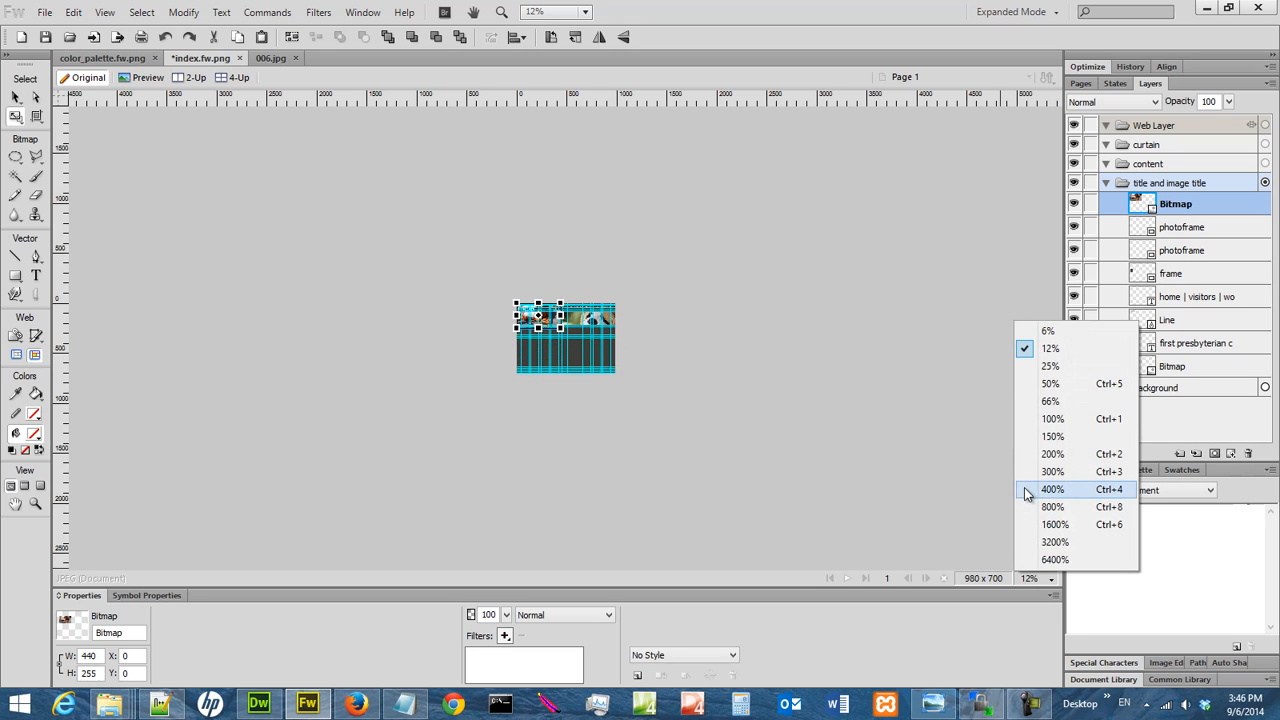
pyautogui.click(1052, 419)
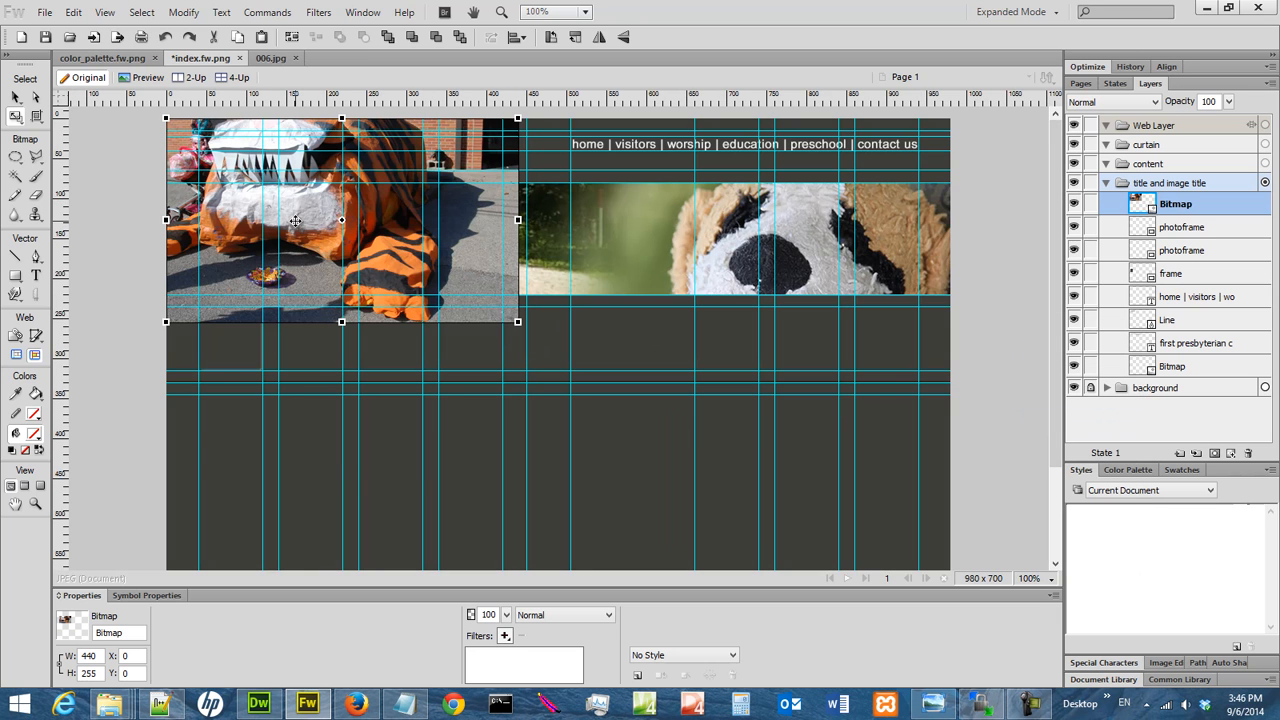
pyautogui.moveTo(295, 221); pyautogui.dragTo(305, 393)
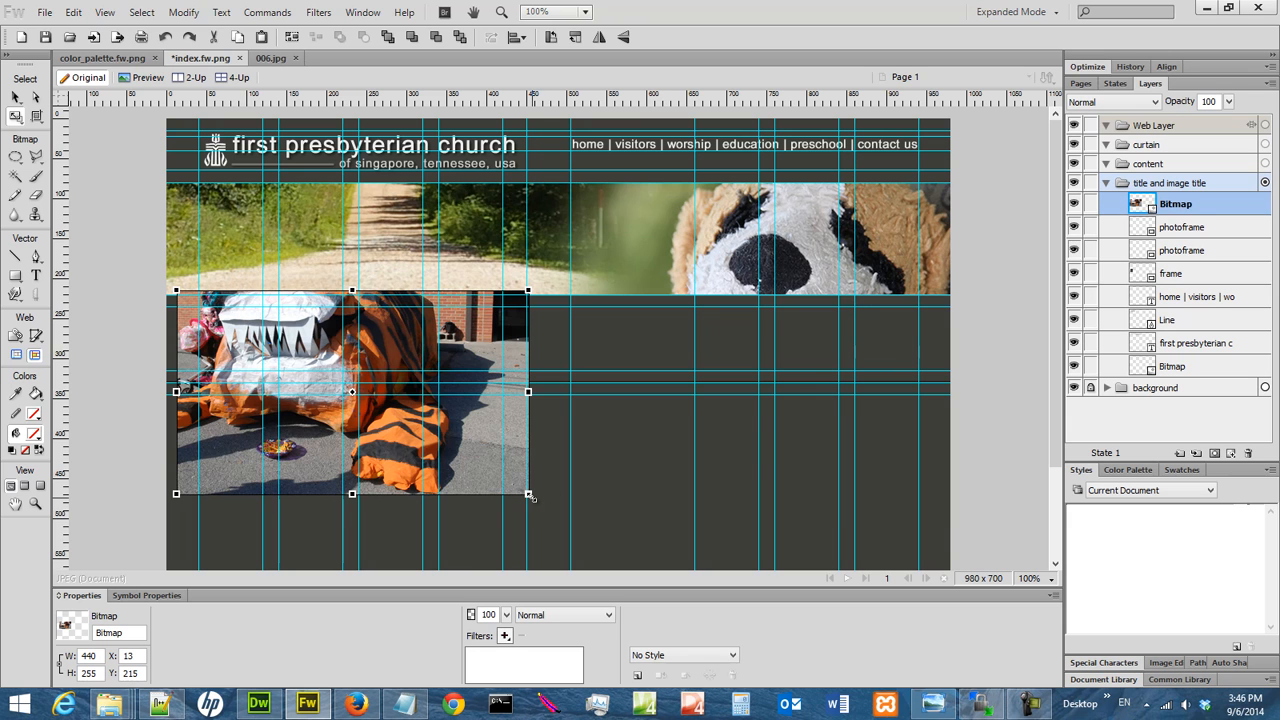
pyautogui.moveTo(528, 494); pyautogui.dragTo(362, 398)
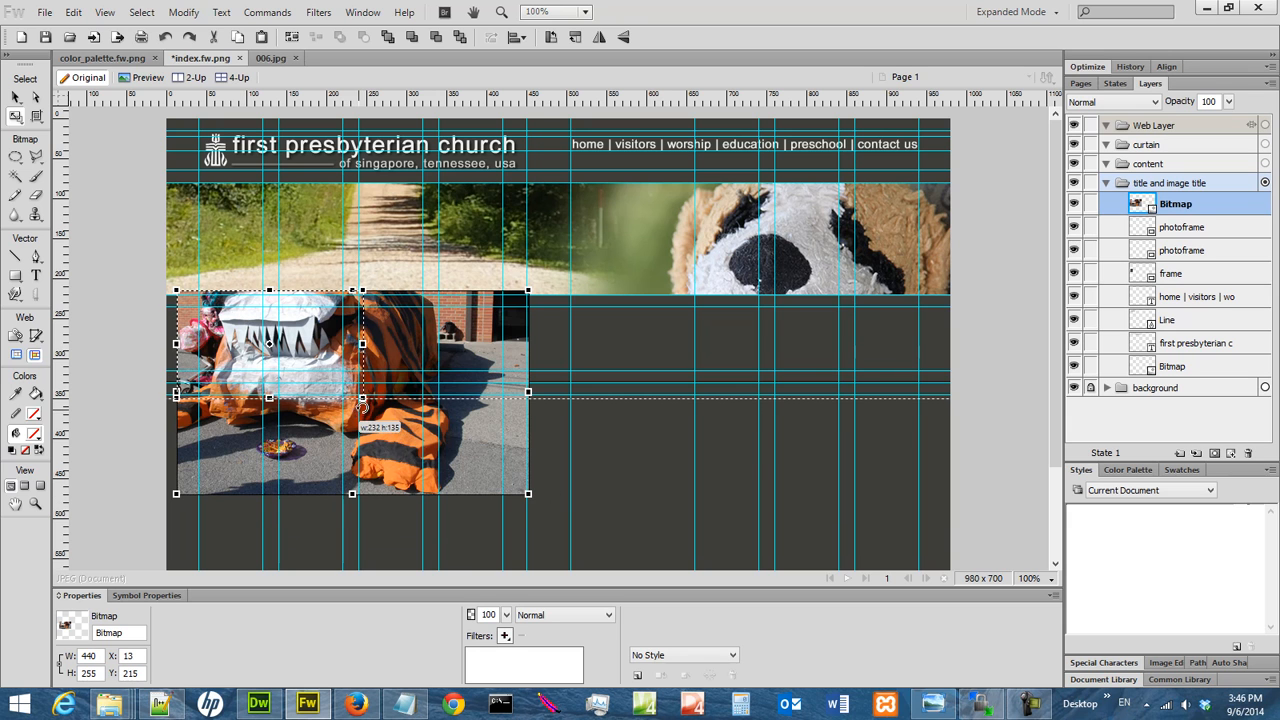
pyautogui.moveTo(243, 346); pyautogui.dragTo(246, 358)
# Switch to Notepad and add the line "press shift key to resize (shift + left mouse button)" below "980 x 700".
pyautogui.click(418, 714)
pyautogui.click(613, 491)
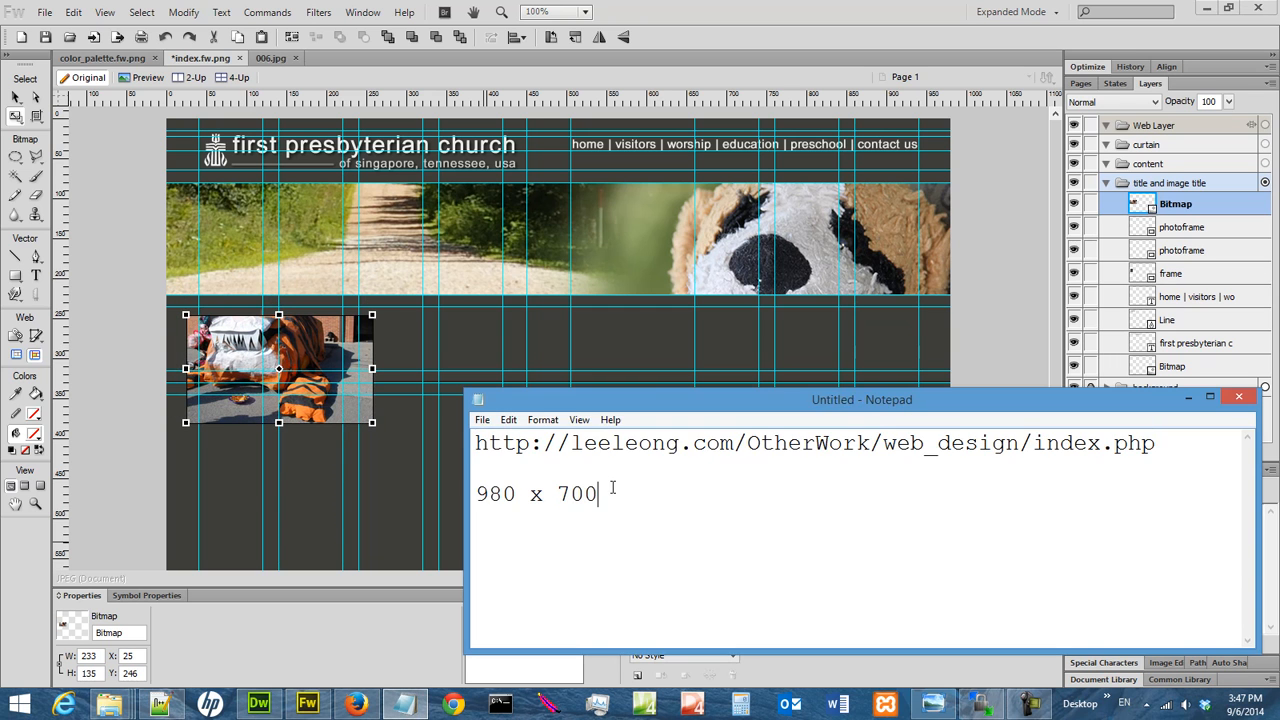
pyautogui.press('Return')
pyautogui.press('Return')
pyautogui.write('press shift key')
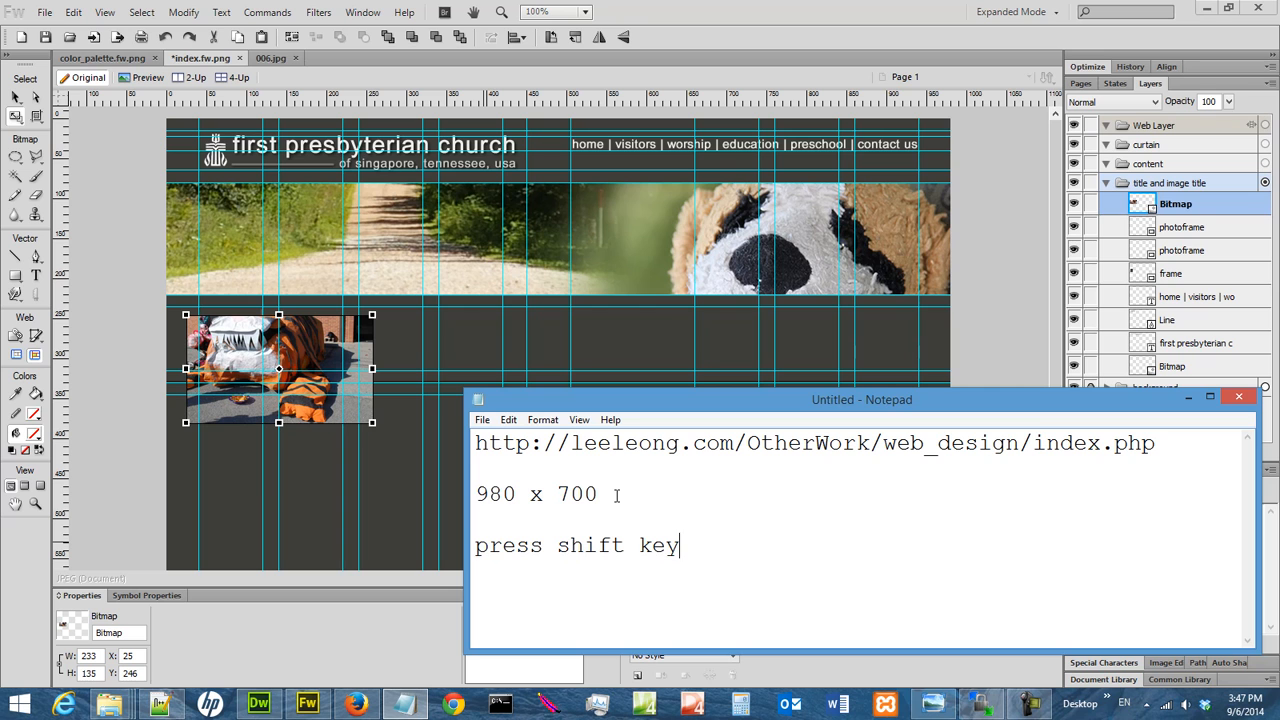
pyautogui.write(' to resize (sh')
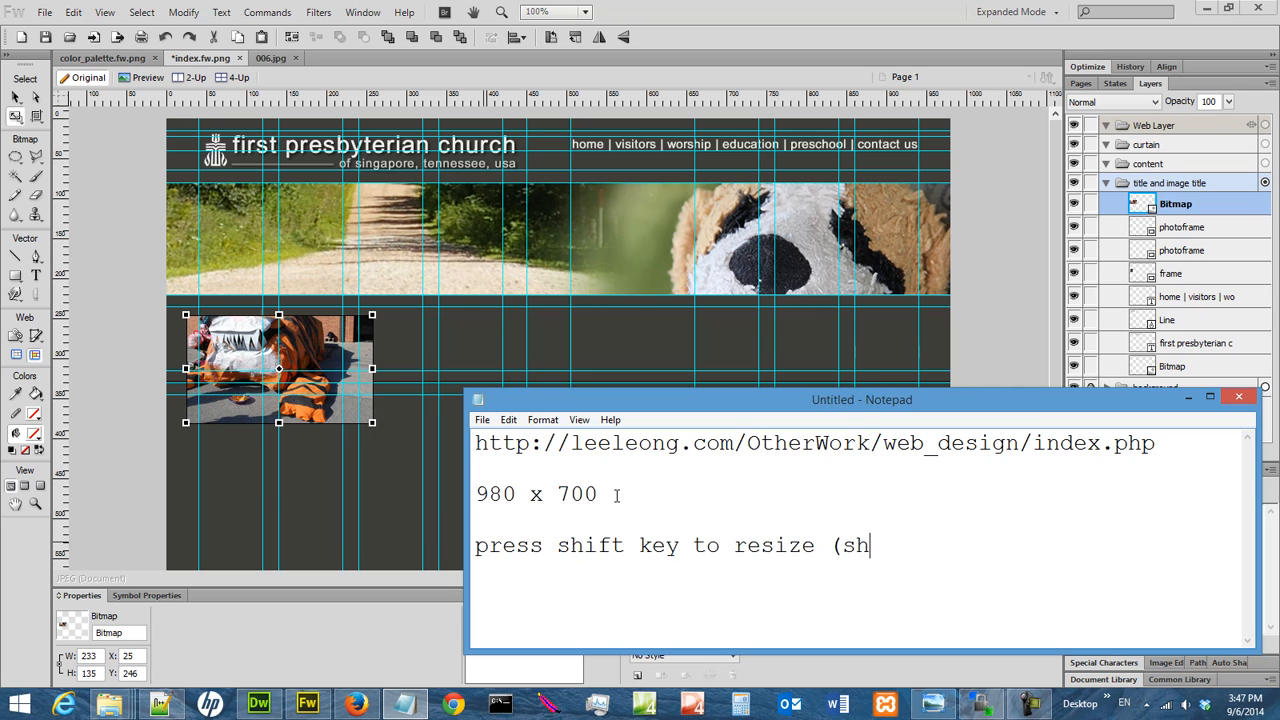
pyautogui.write('ift + left mouse button)')
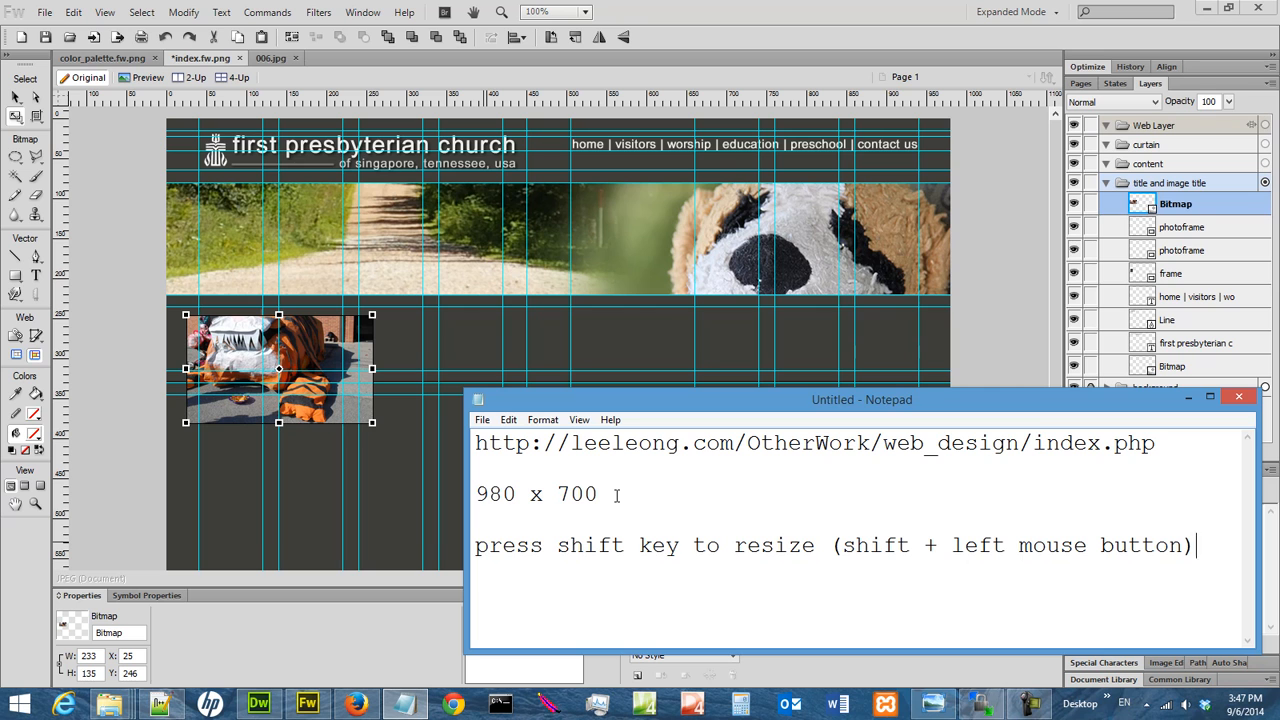
# Add the note line "- keep aspect ratio of image" and return to the web page design.
pyautogui.press('Return')
pyautogui.write('- keep')
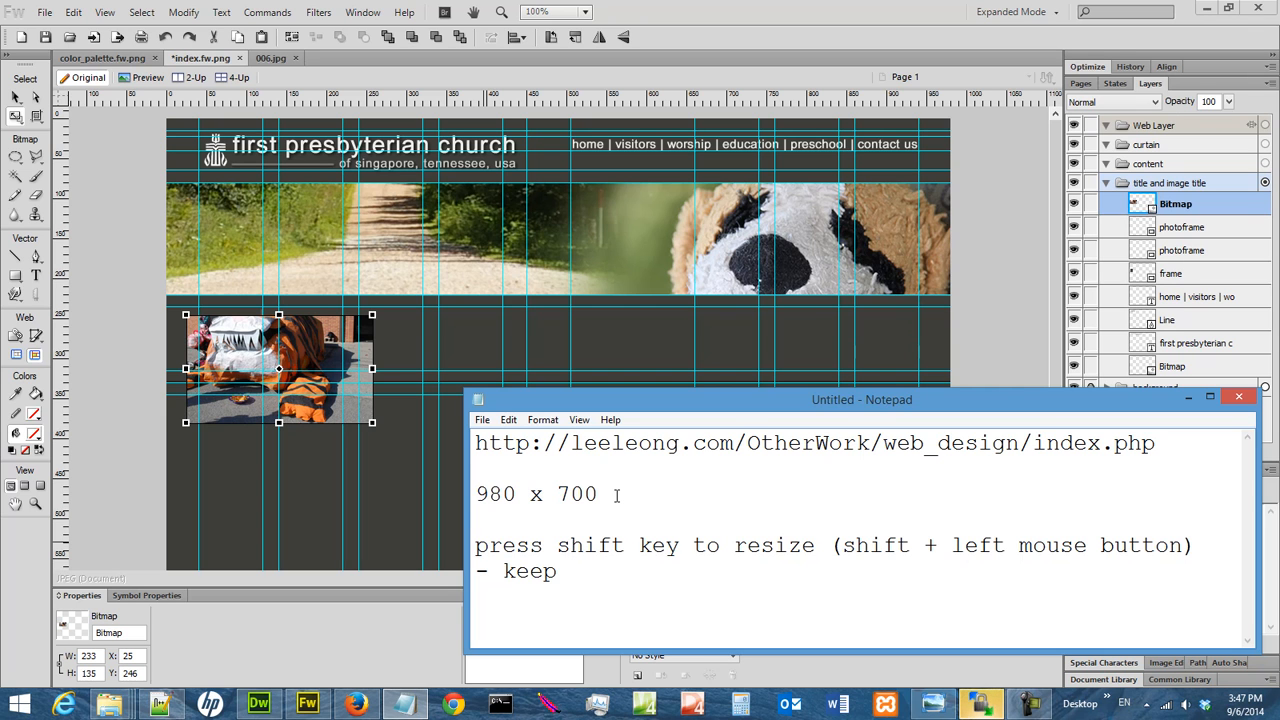
pyautogui.write('p')
pyautogui.press('BackSpace')
pyautogui.write('aspect ratio')
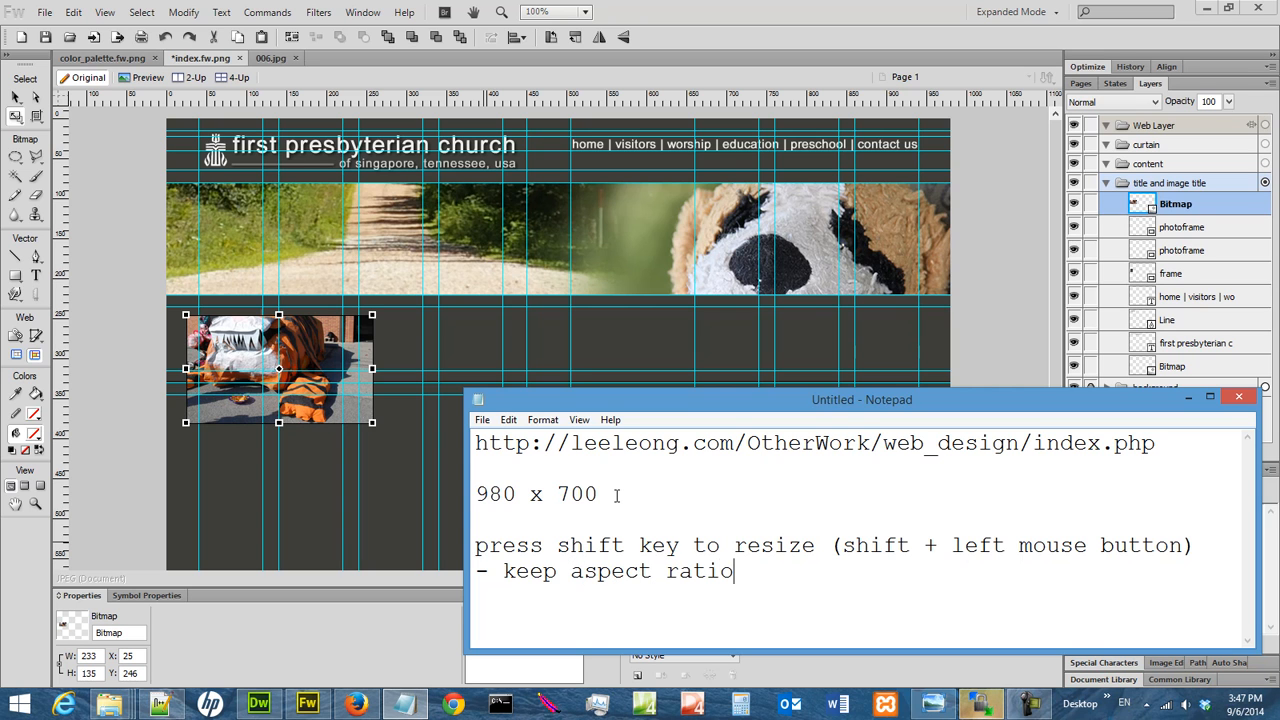
pyautogui.write(' of image')
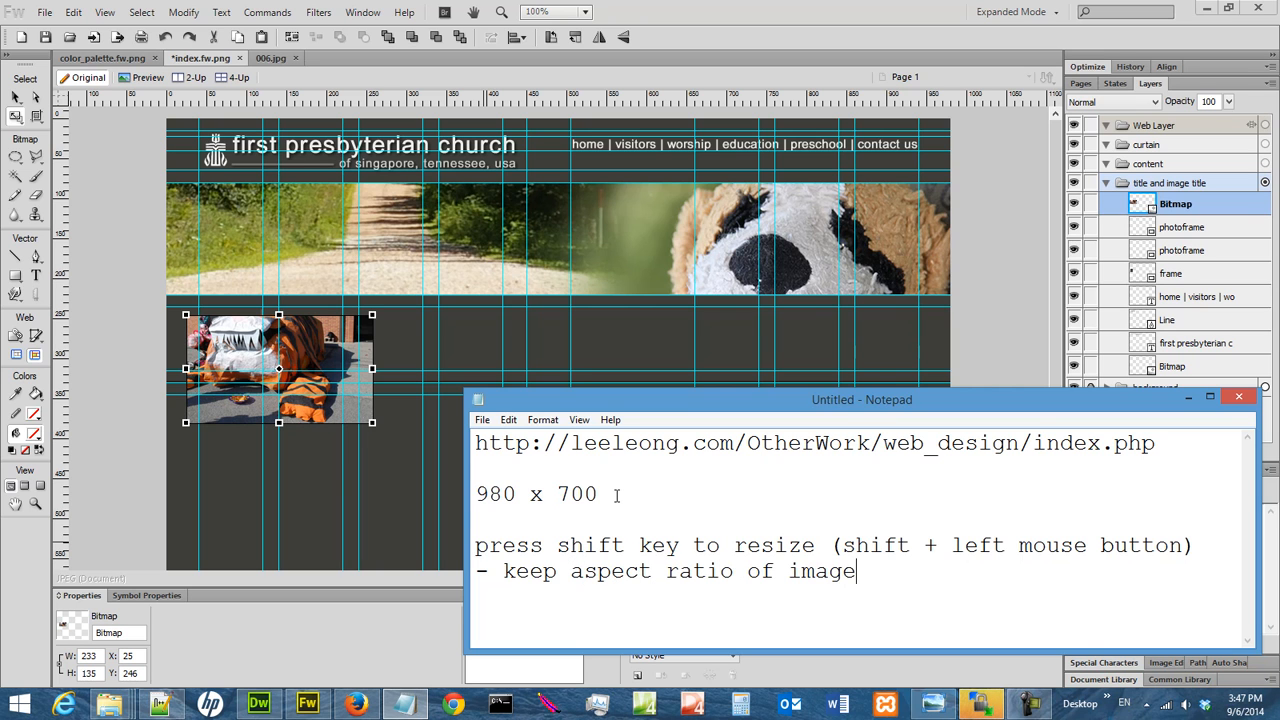
pyautogui.click(1188, 398)
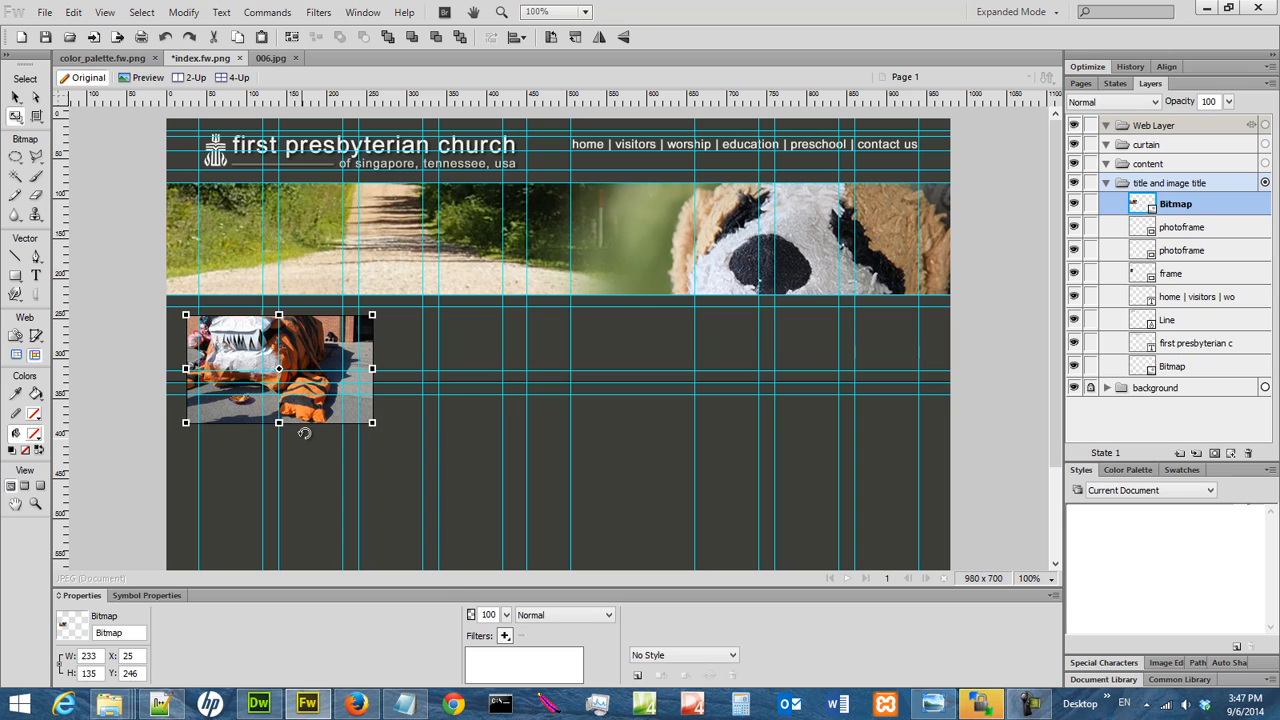
# Scale the photo proportionally to about 158 × 93 px and position it over the frame near X 19, Y 233.
pyautogui.moveTo(372, 423); pyautogui.dragTo(342, 405)
pyautogui.moveTo(236, 338); pyautogui.dragTo(251, 335)
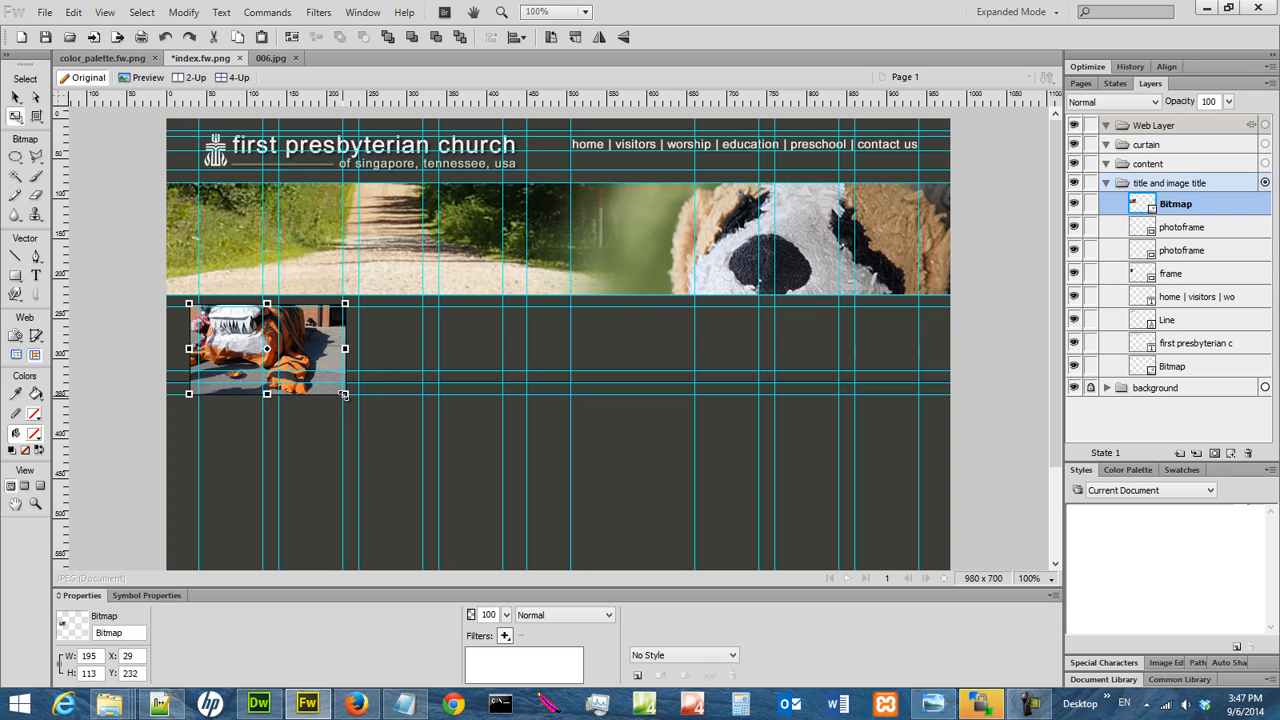
pyautogui.moveTo(344, 394); pyautogui.dragTo(315, 376)
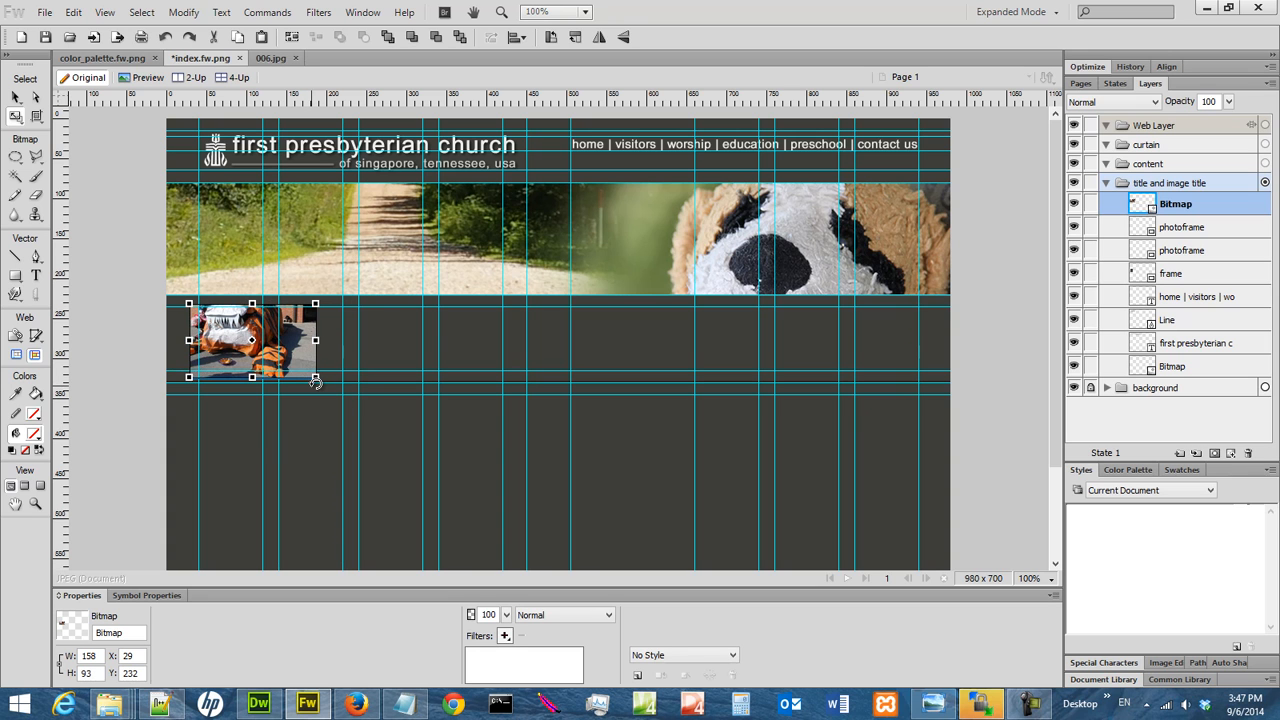
pyautogui.moveTo(245, 343); pyautogui.dragTo(237, 343)
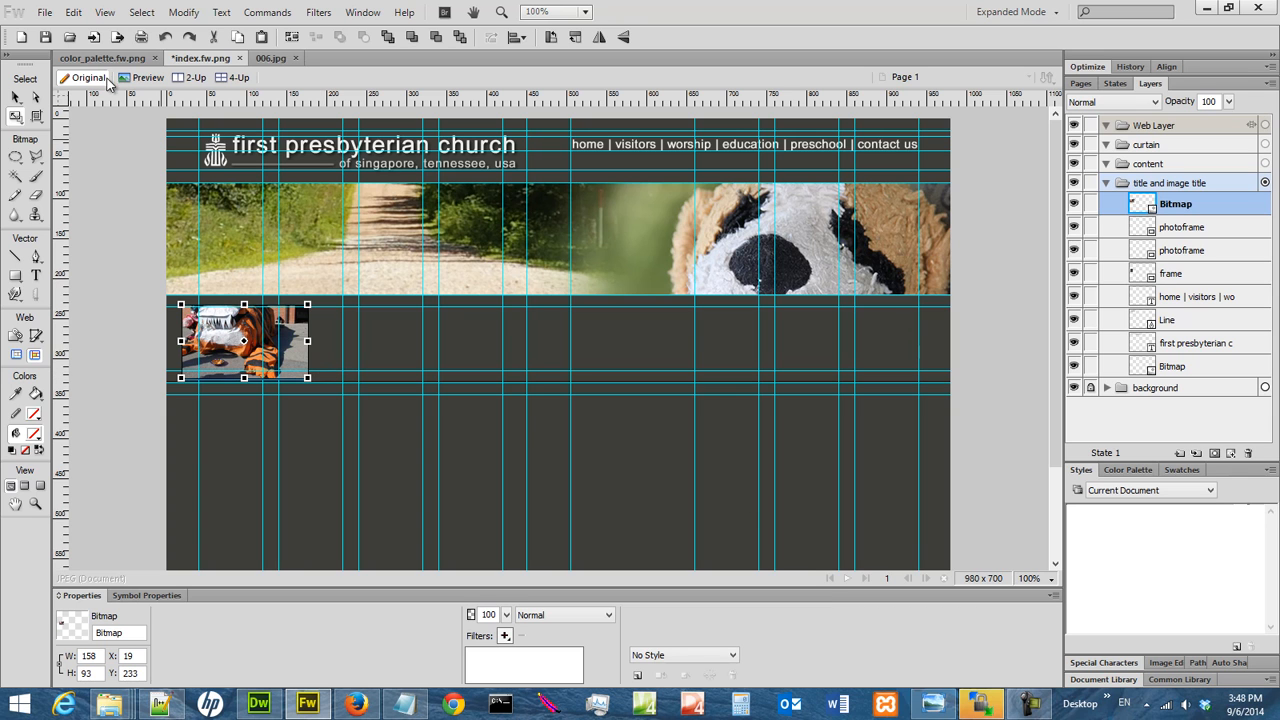
# Cut the photo and paste it inside the upper photoframe rectangle, then save index.fw.png.
pyautogui.click(16, 97)
pyautogui.click(74, 12)
pyautogui.click(95, 113)
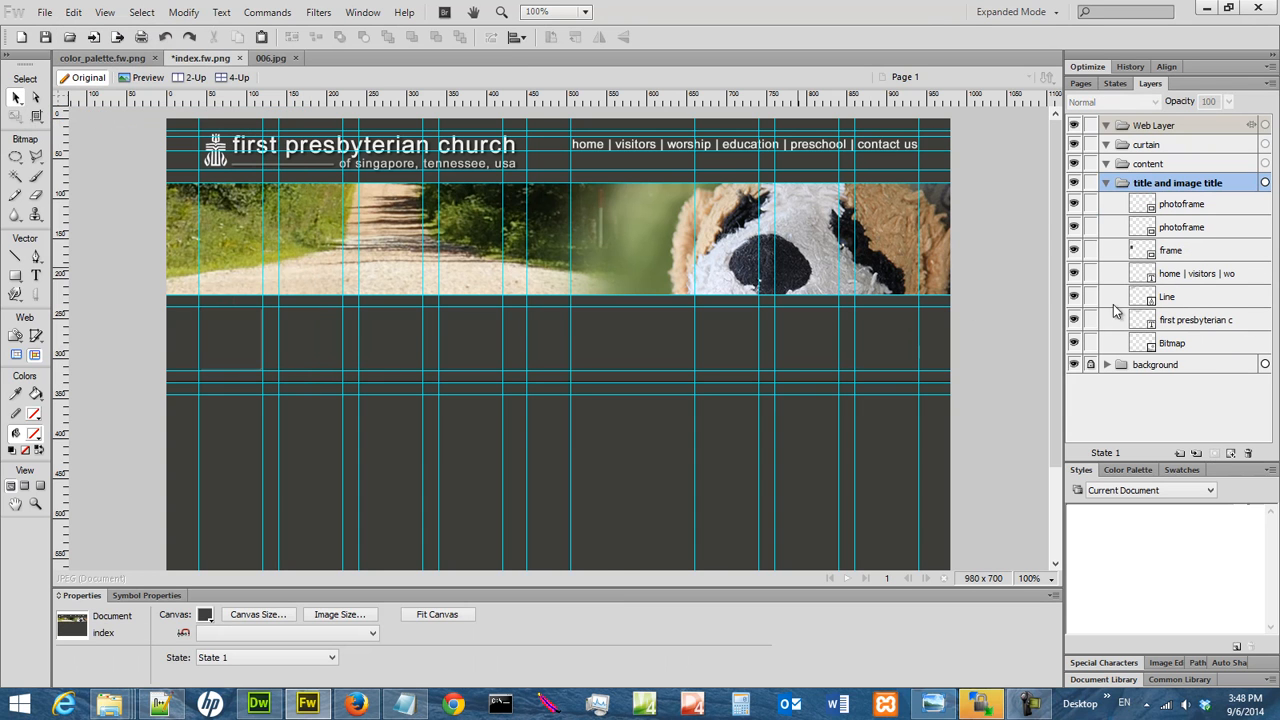
pyautogui.click(1183, 208)
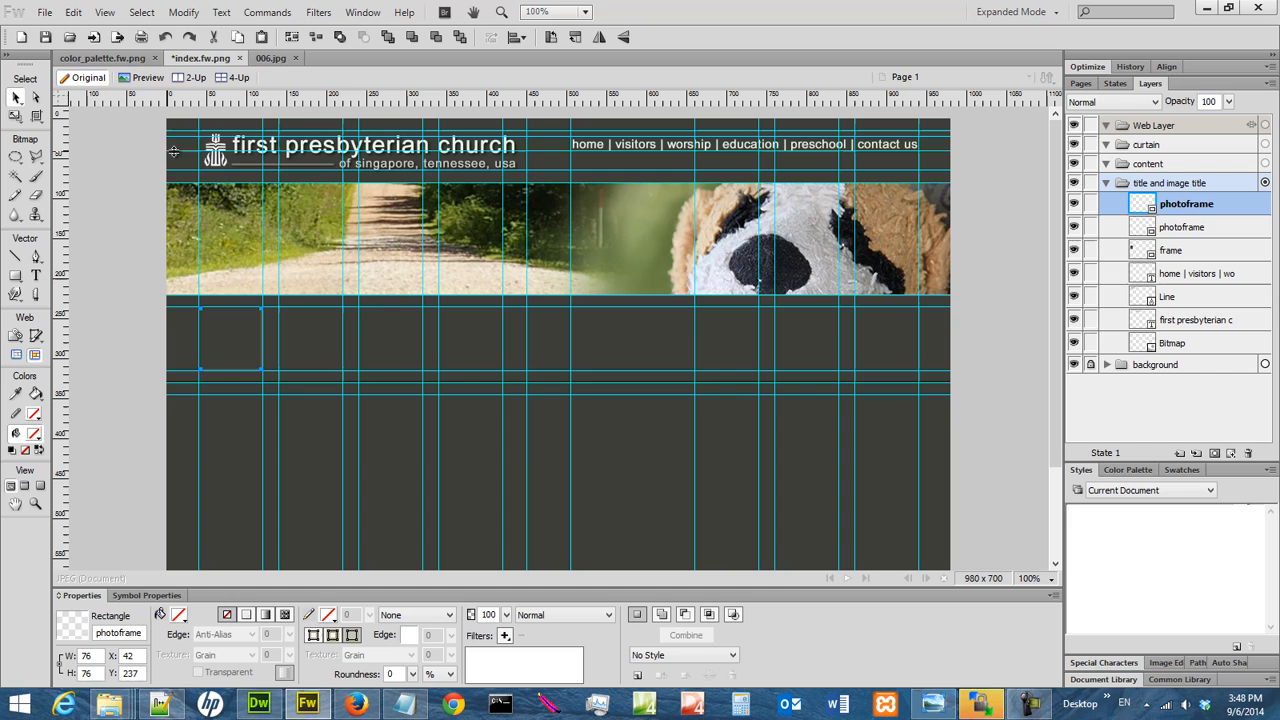
pyautogui.click(74, 12)
pyautogui.click(157, 242)
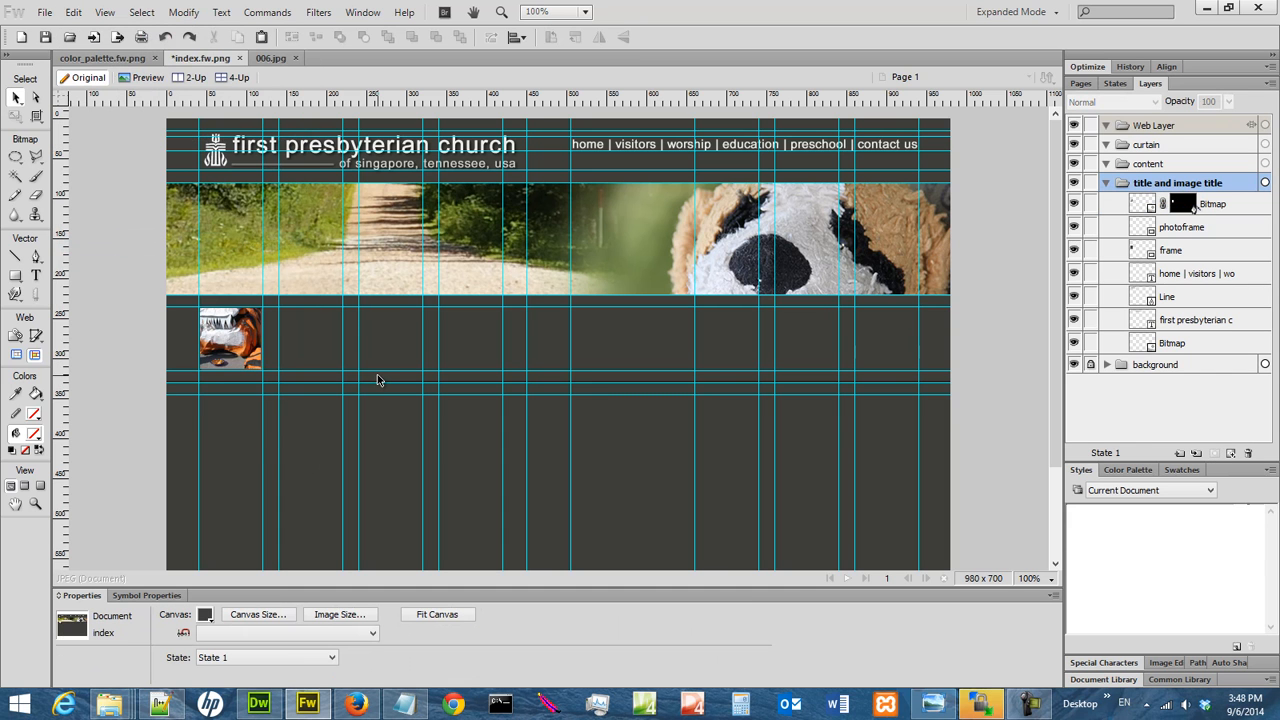
pyautogui.click(44, 38)
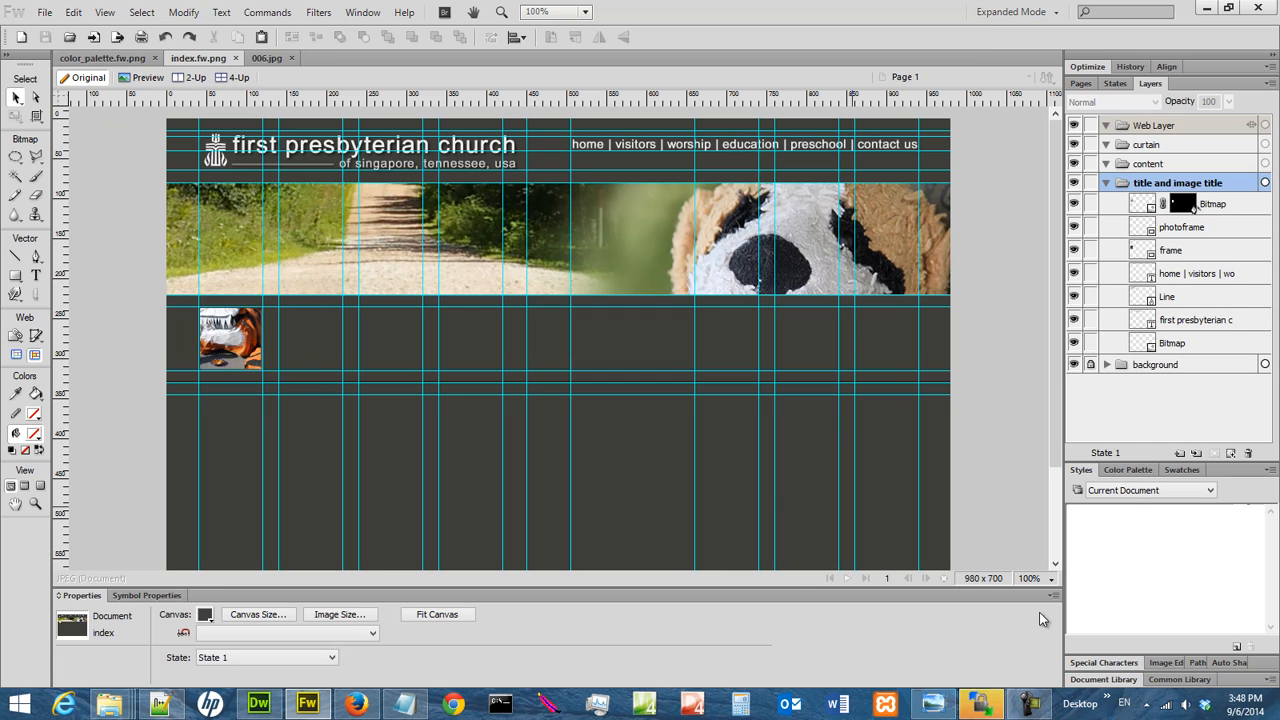
# Draw an unfilled rectangle about 76 × 19 px at X 42, Y 294 across the lower part of the photo thumbnail.
pyautogui.click(1038, 582)
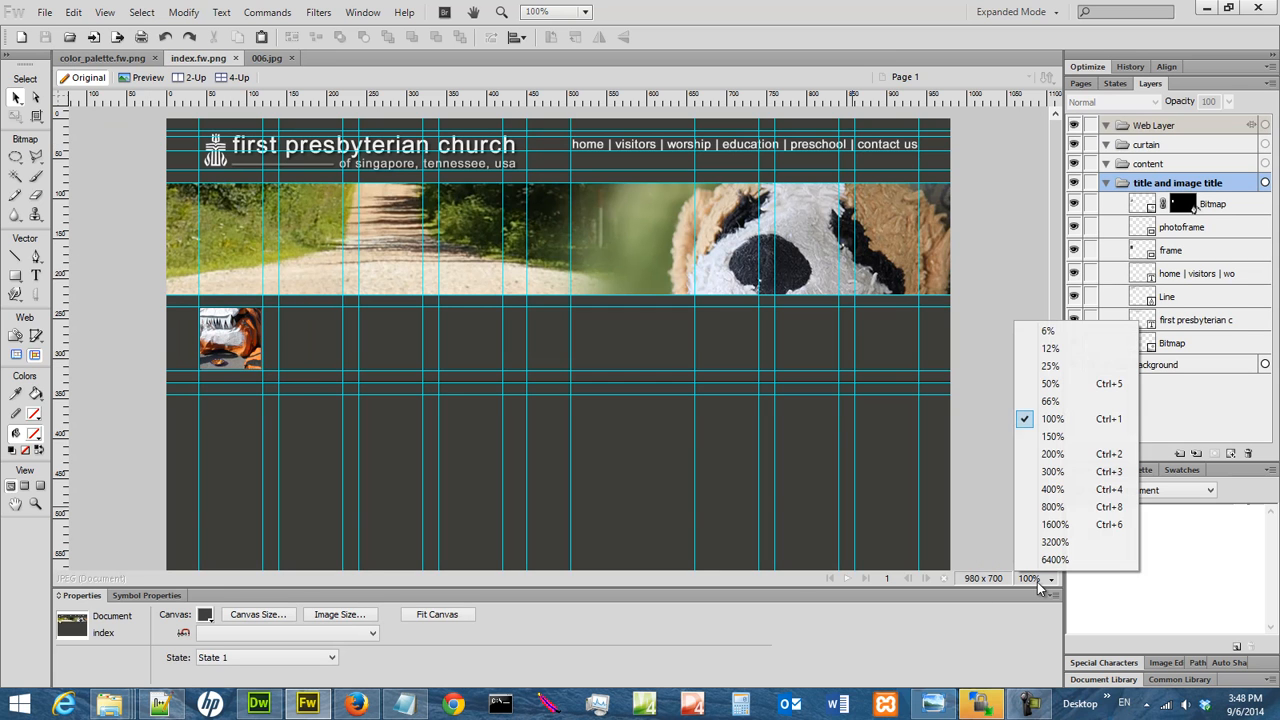
pyautogui.click(1052, 489)
pyautogui.moveTo(604, 570); pyautogui.dragTo(228, 565)
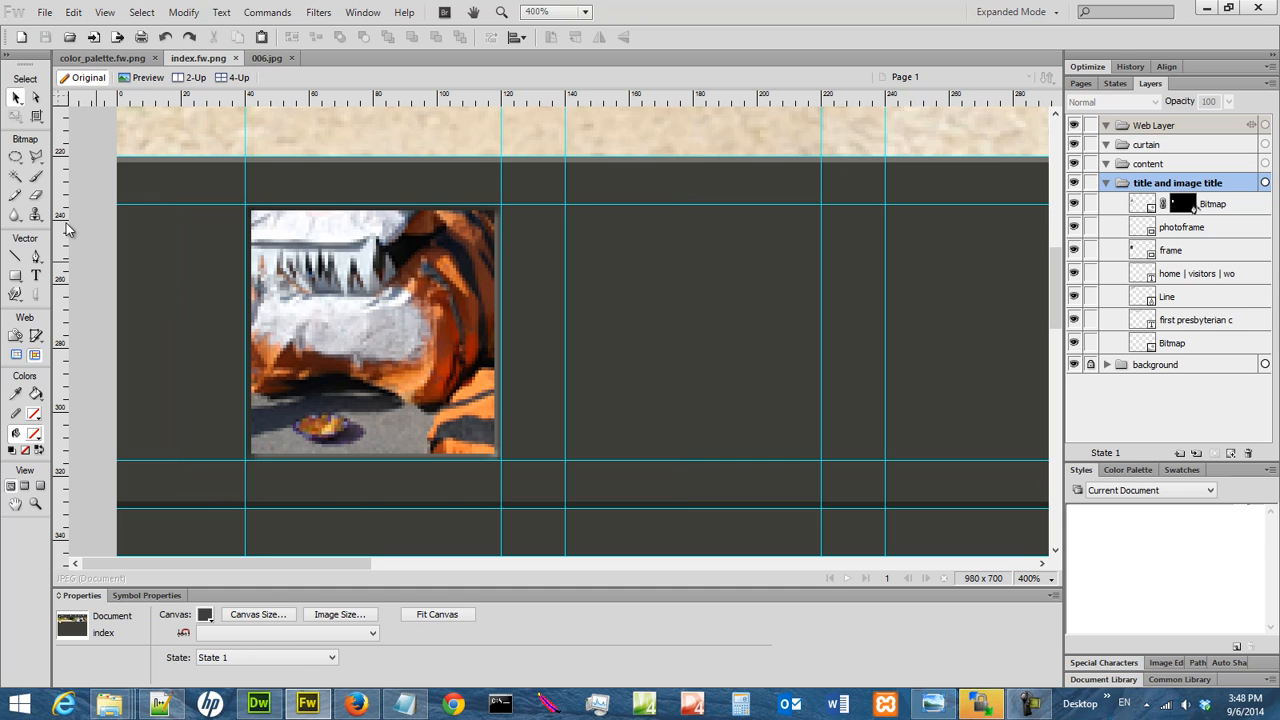
pyautogui.click(16, 279)
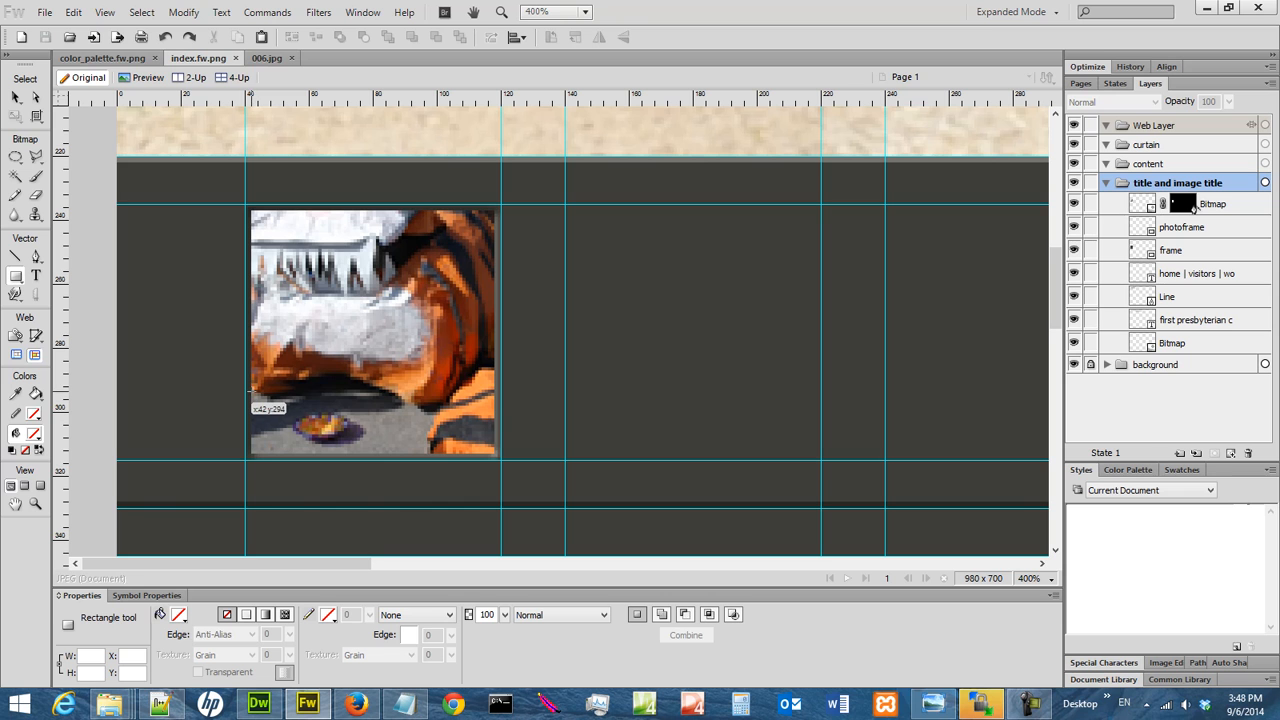
pyautogui.moveTo(251, 393); pyautogui.dragTo(494, 453)
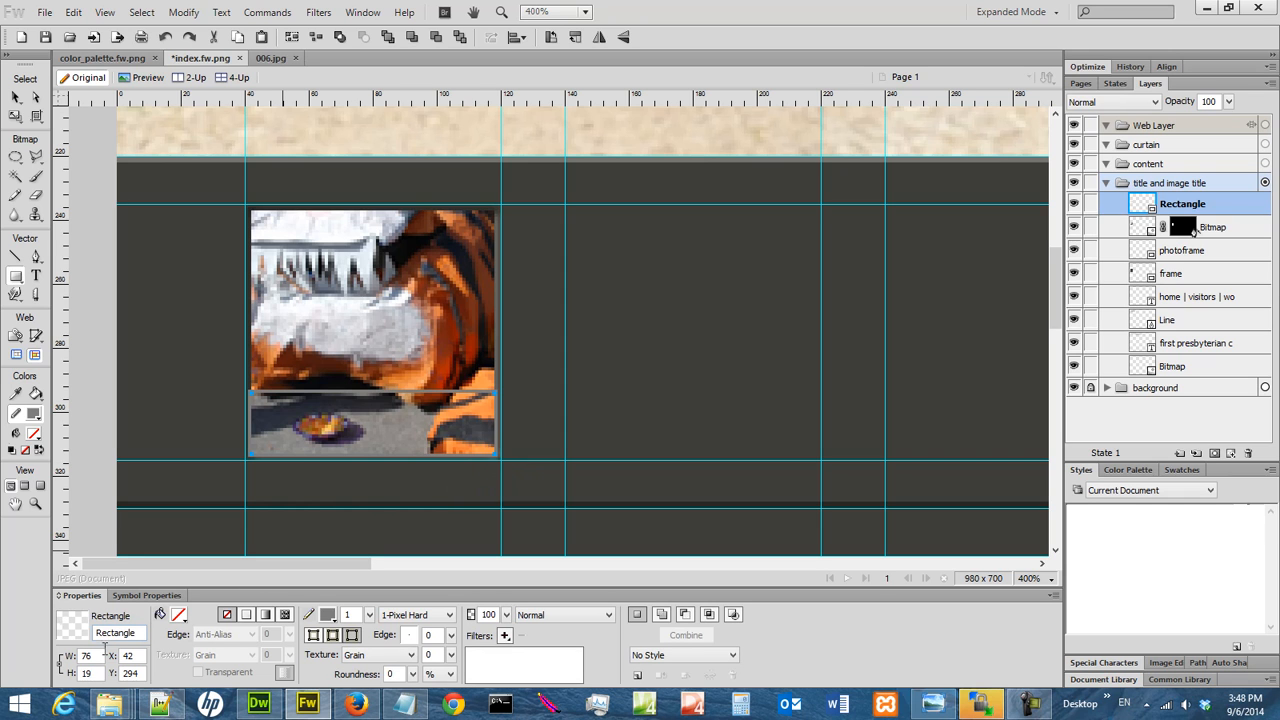
# Set the new rectangle's height to 18 px.
pyautogui.click(92, 673)
pyautogui.write('18')
pyautogui.press('Return')
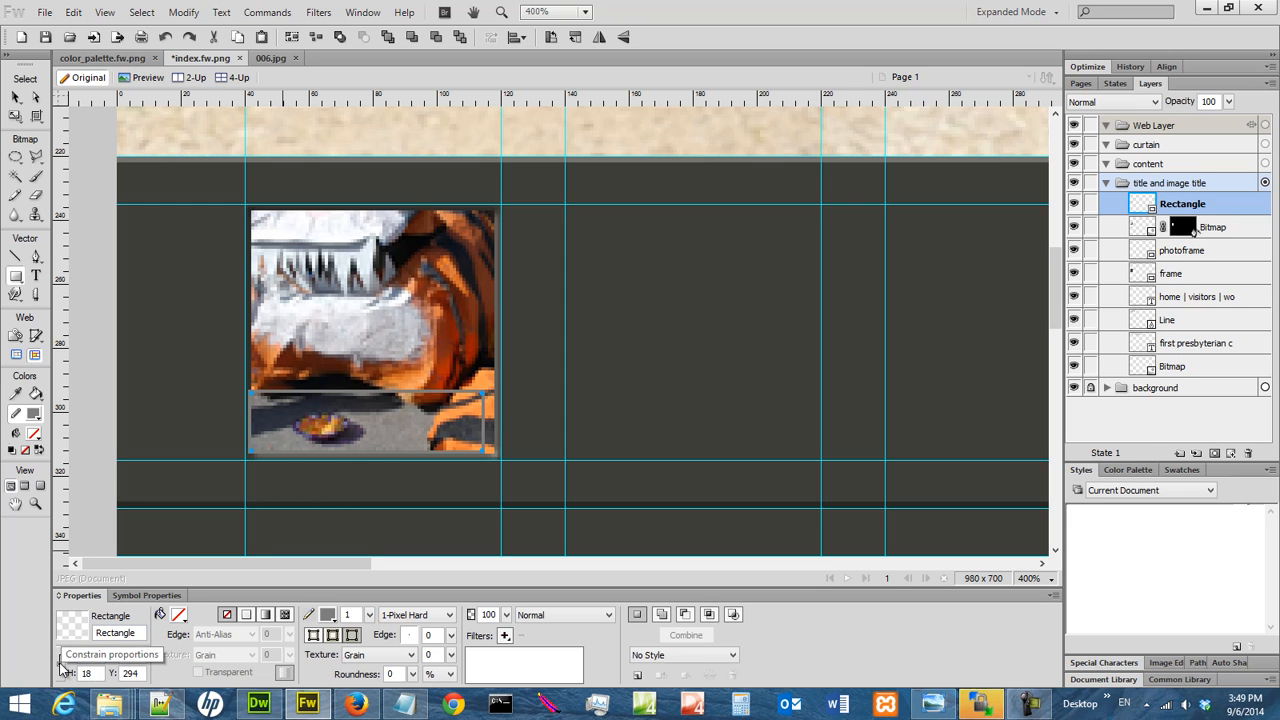
# Set the width of the rectangle strip across the photo thumbnail to 76 px.
pyautogui.doubleClick(100, 655)
pyautogui.write('7')
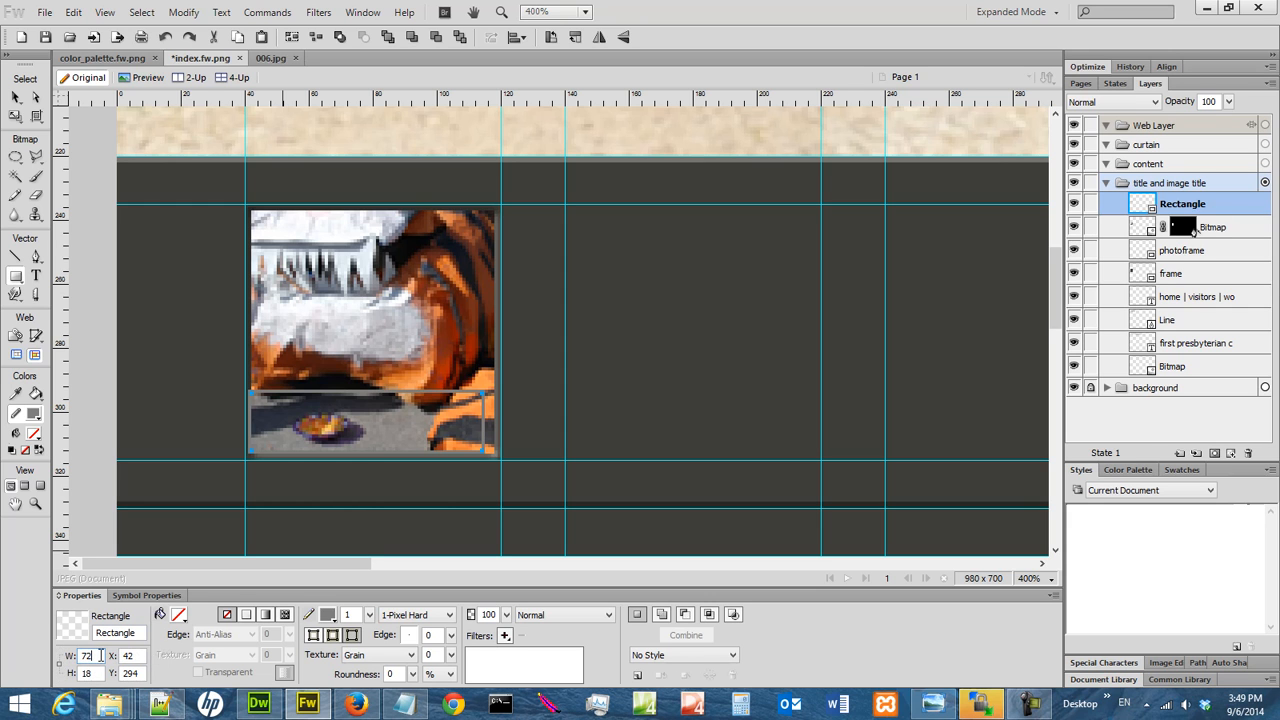
pyautogui.write('6')
pyautogui.press('Return')
# Remove the rectangle strip's stroke and set its Y position to 295.
pyautogui.press('v')
pyautogui.click(297, 400)
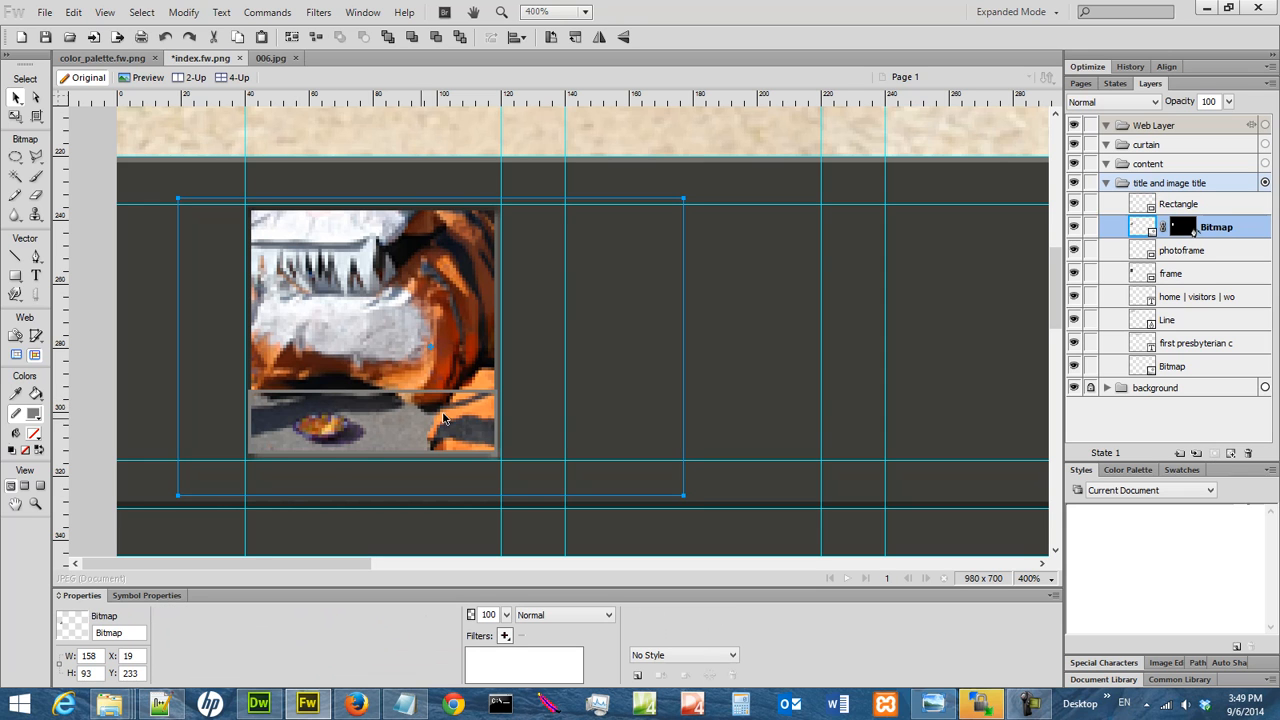
pyautogui.click(1206, 206)
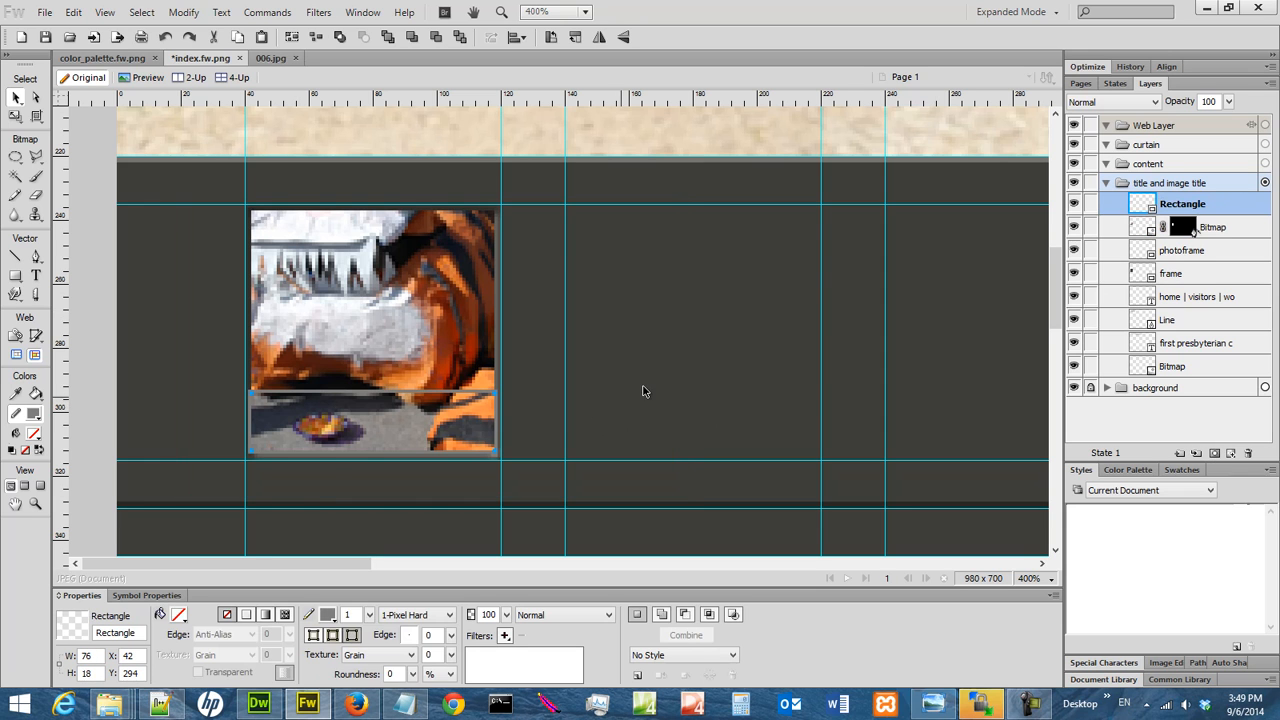
pyautogui.click(327, 614)
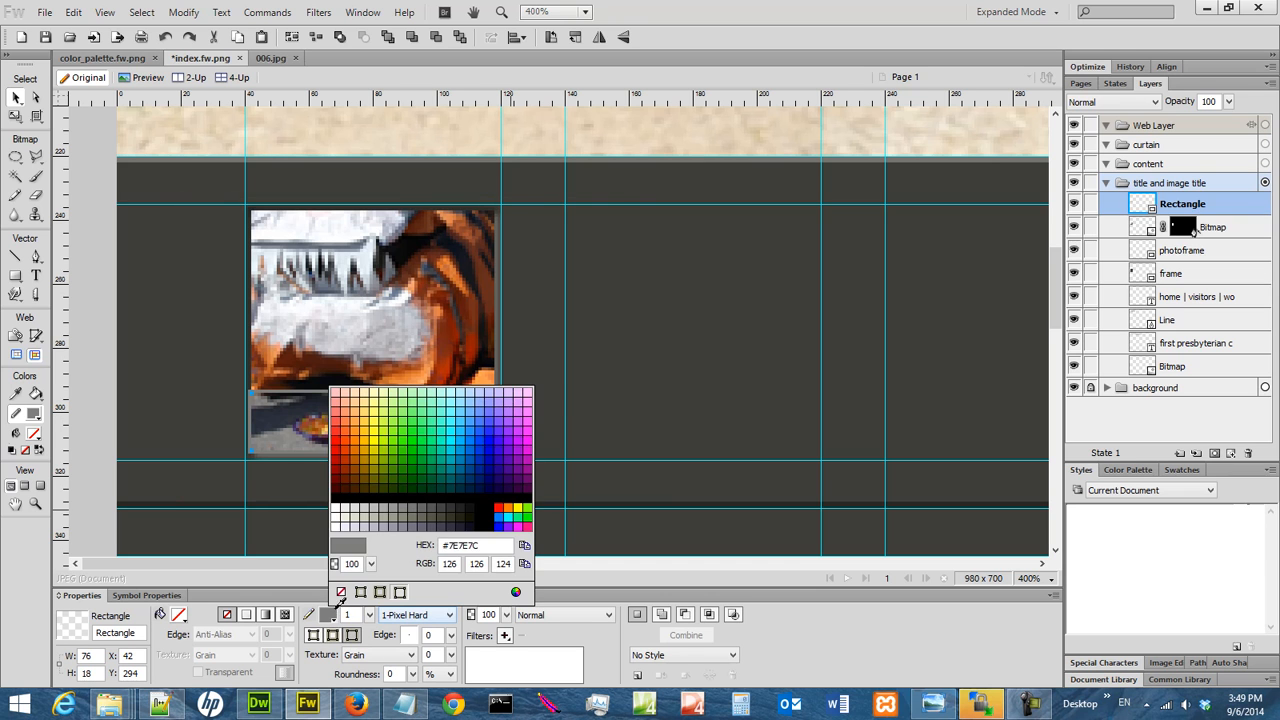
pyautogui.click(340, 591)
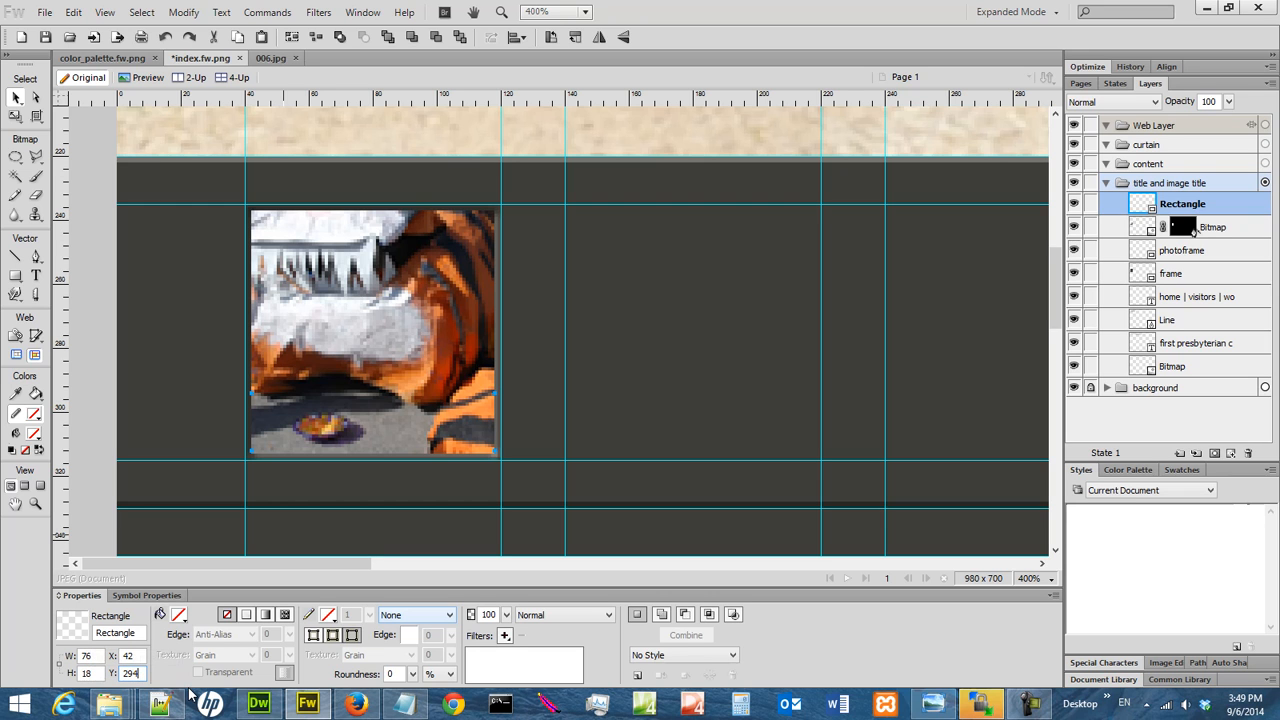
pyautogui.press('Return')
# Give the rectangle strip a linear gradient fill with #333333 at both colour stops.
pyautogui.click(180, 615)
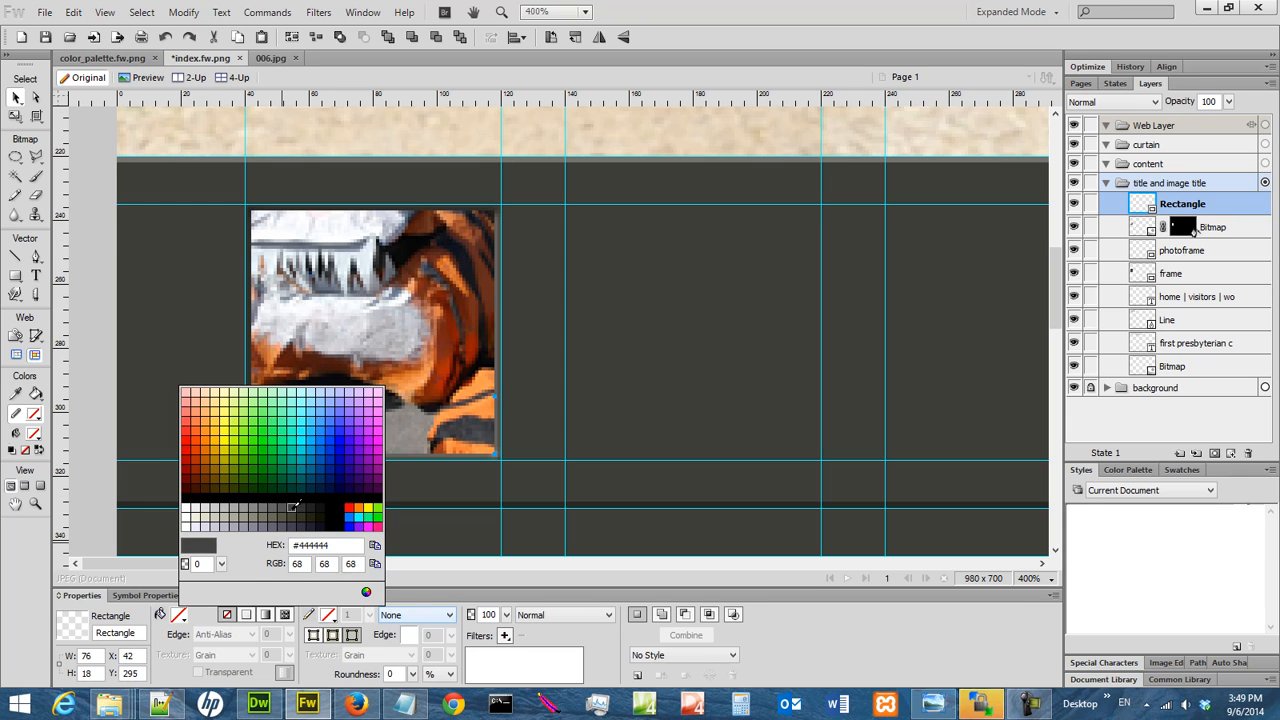
pyautogui.click(300, 509)
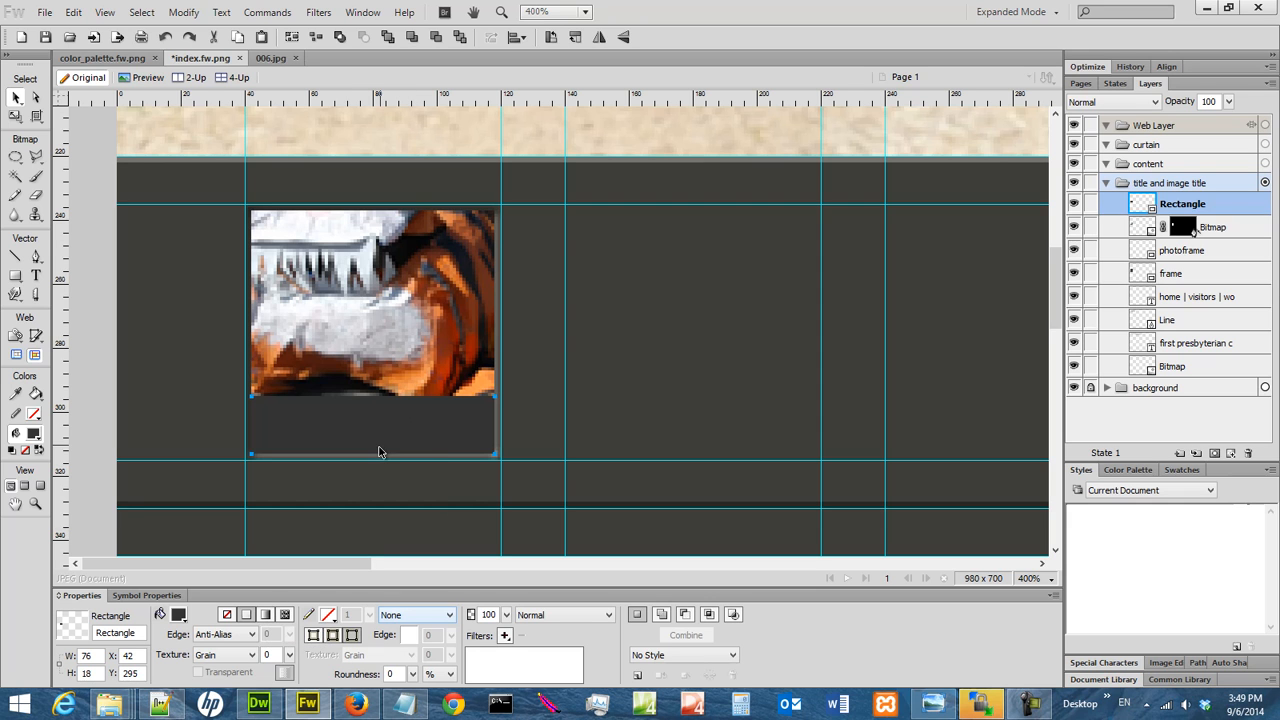
pyautogui.click(266, 616)
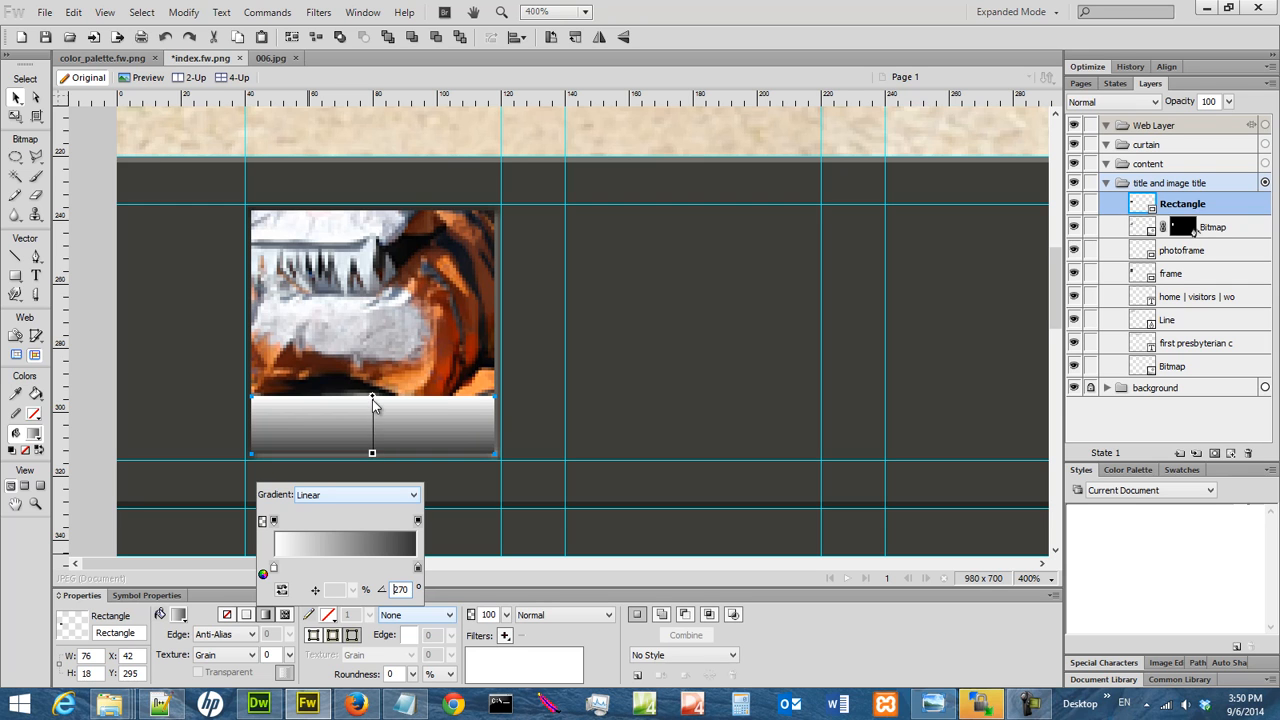
pyautogui.click(418, 568)
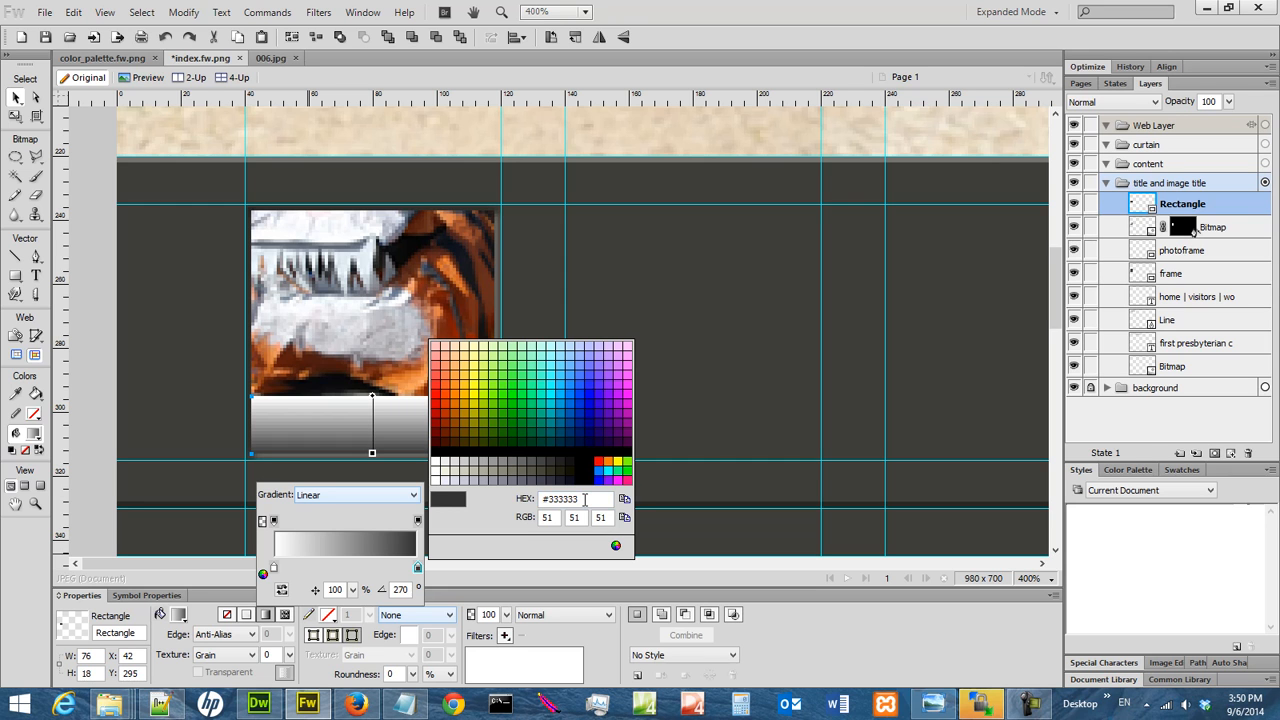
pyautogui.press('Return')
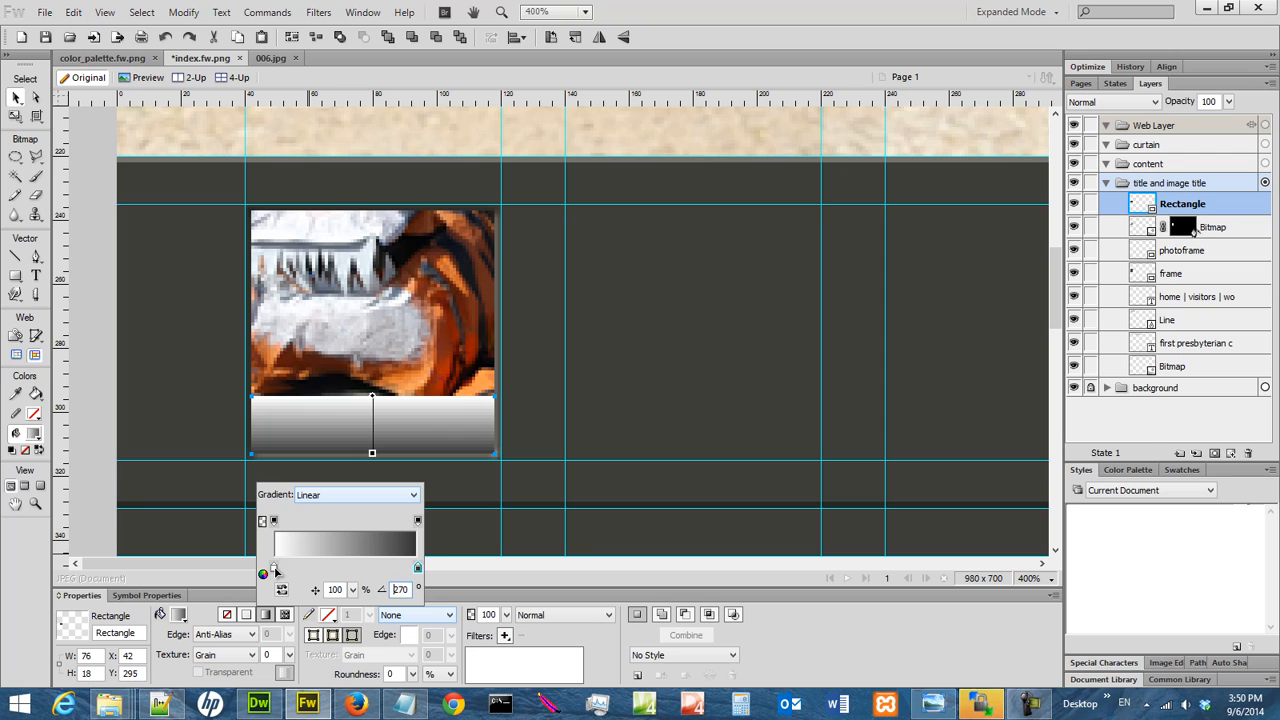
pyautogui.click(274, 568)
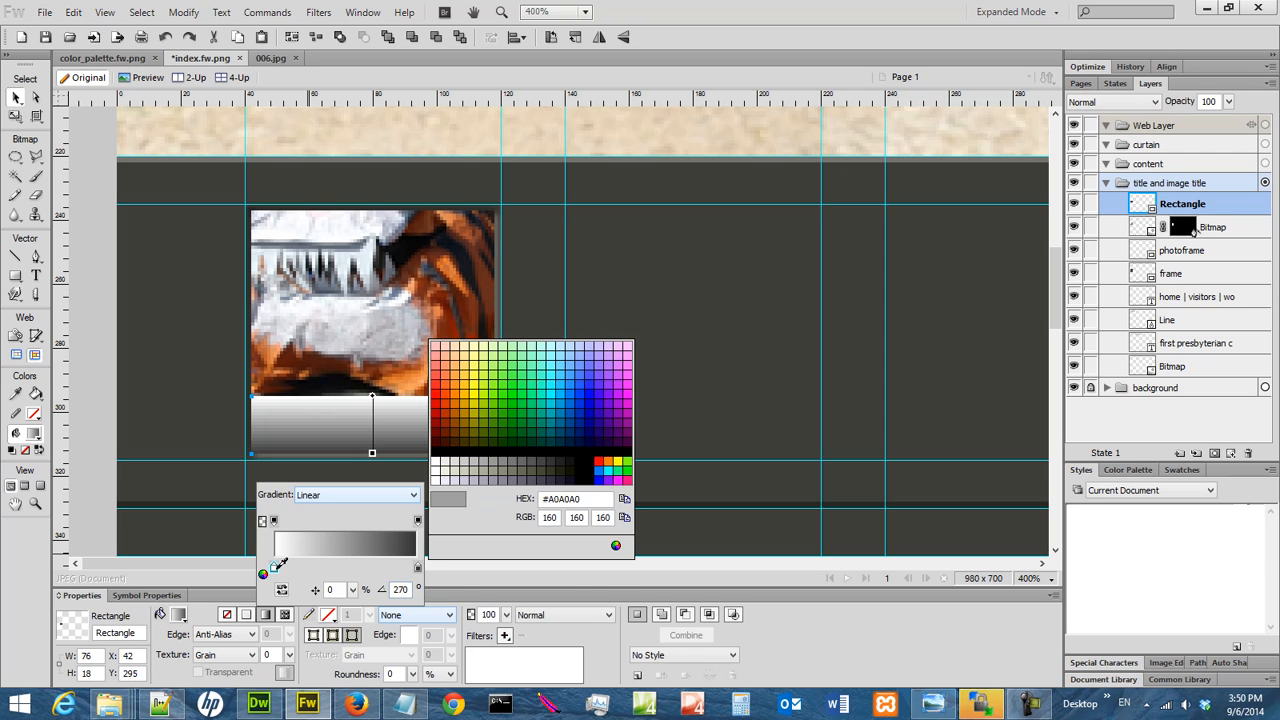
pyautogui.click(550, 459)
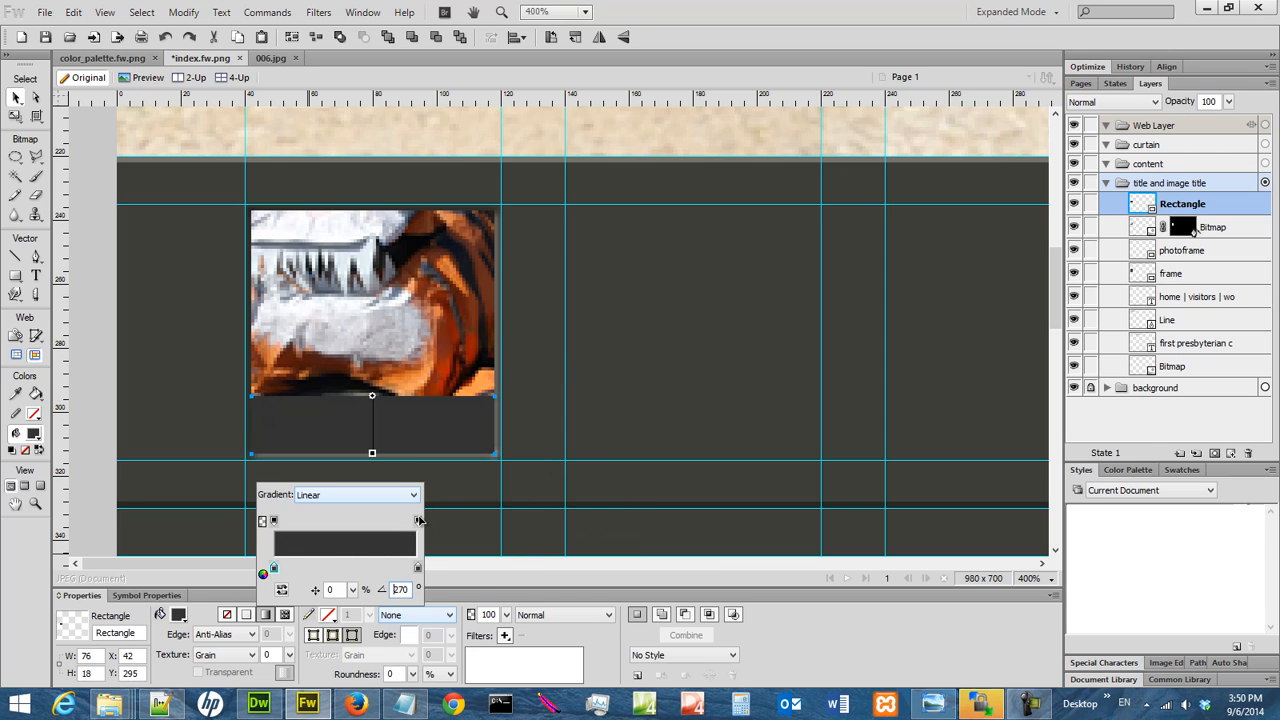
# Lower the opacity of both gradient opacity stops, making the starting end more transparent than the other end.
pyautogui.click(418, 520)
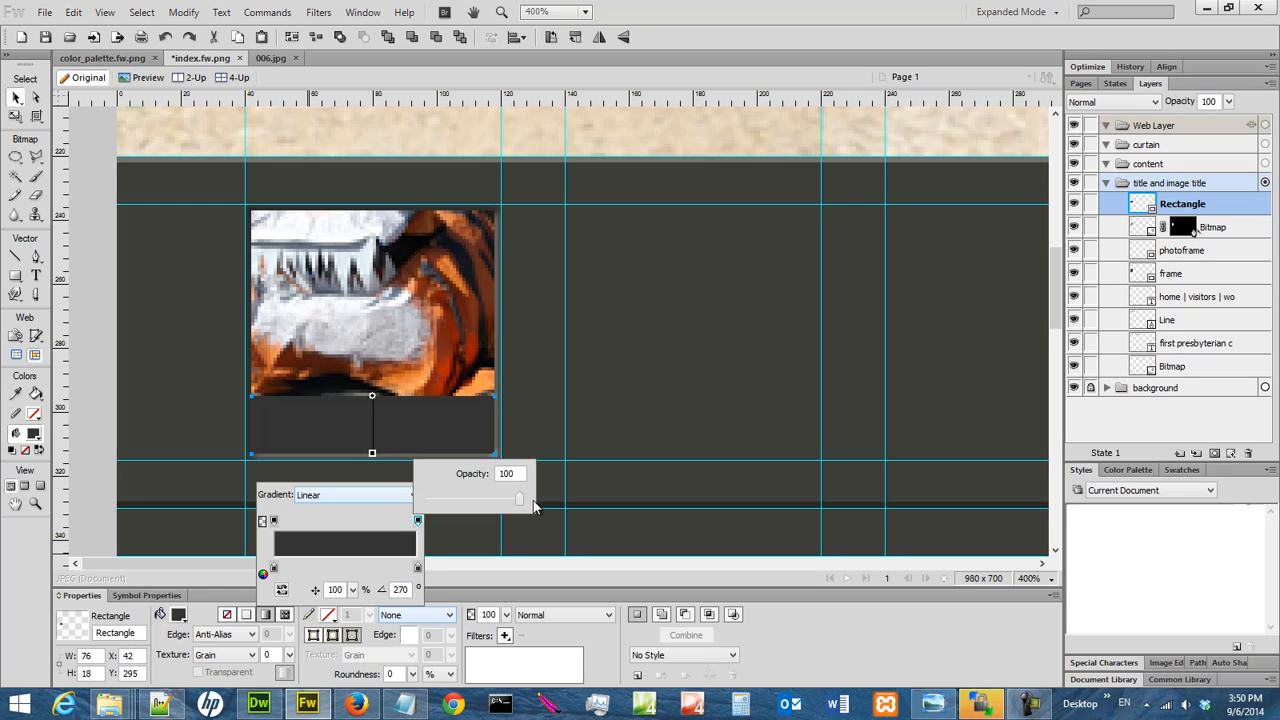
pyautogui.moveTo(520, 501); pyautogui.dragTo(506, 503)
pyautogui.click(480, 512)
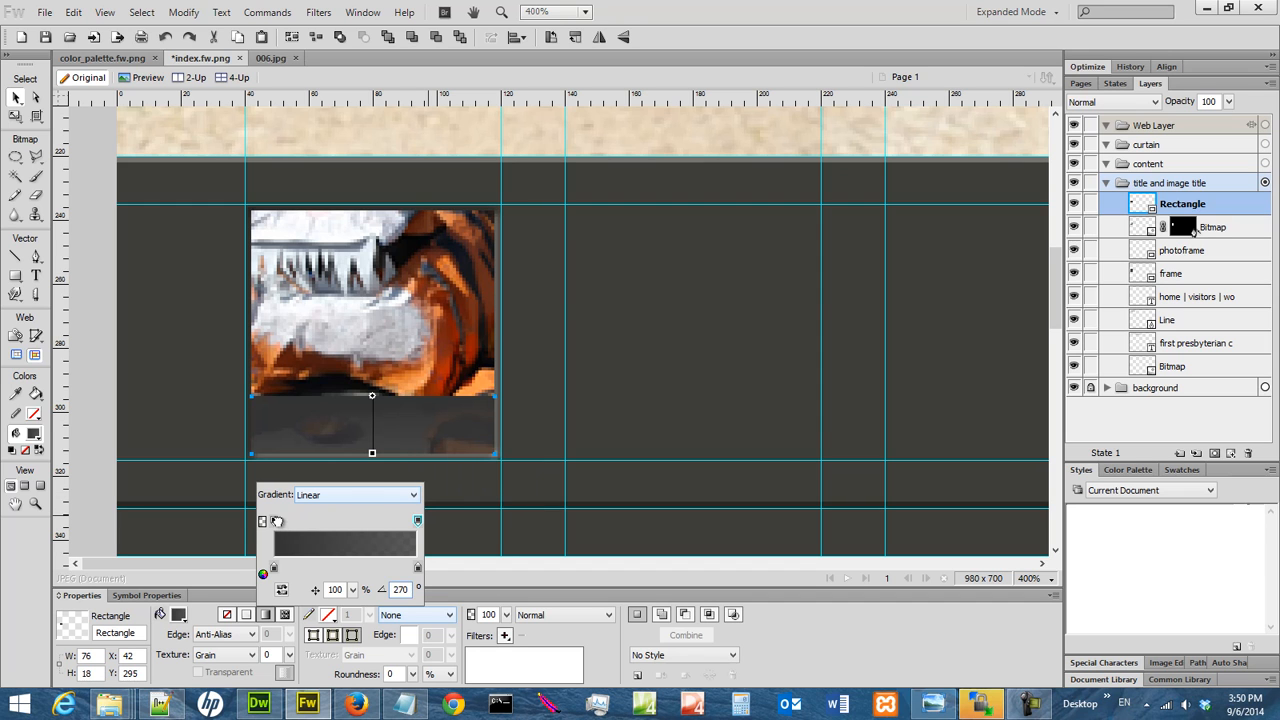
pyautogui.click(274, 521)
pyautogui.moveTo(381, 502); pyautogui.dragTo(313, 503)
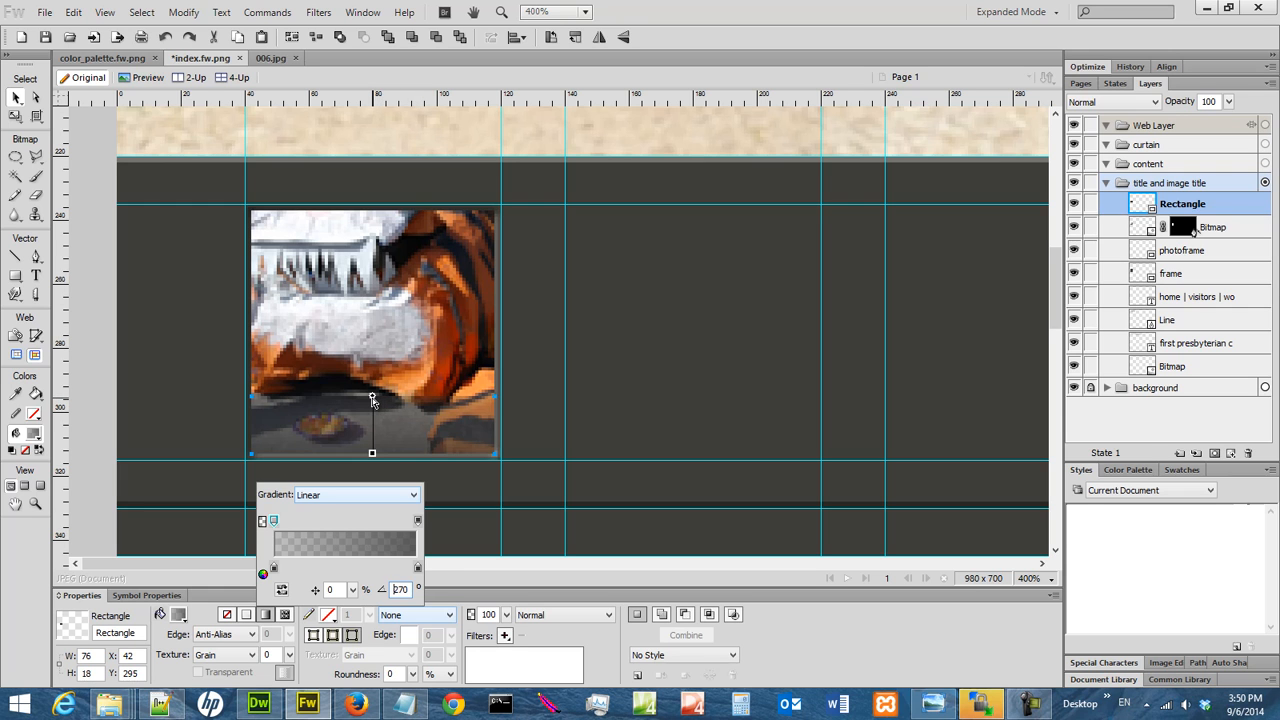
# Move the gradient's start point slightly above the strip and its end point to the strip's lower edge, then save index.fw.png.
pyautogui.moveTo(372, 396); pyautogui.dragTo(376, 386)
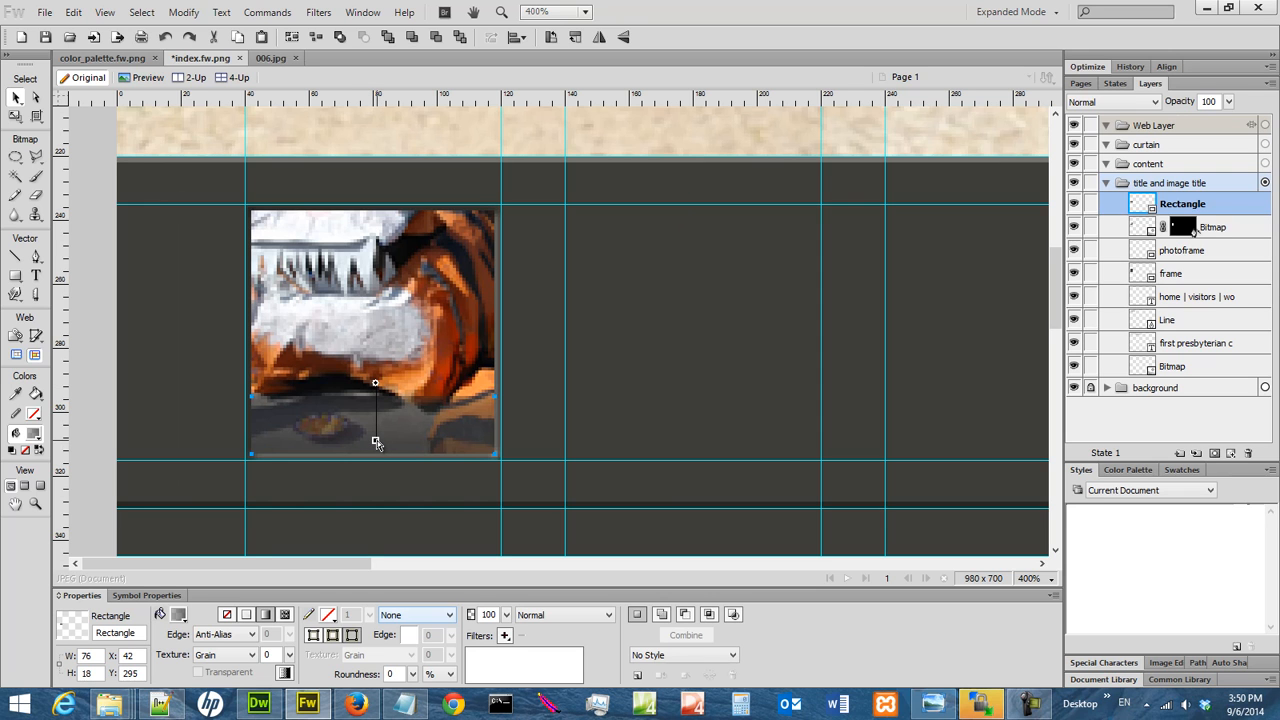
pyautogui.moveTo(377, 446); pyautogui.dragTo(380, 456)
pyautogui.click(531, 426)
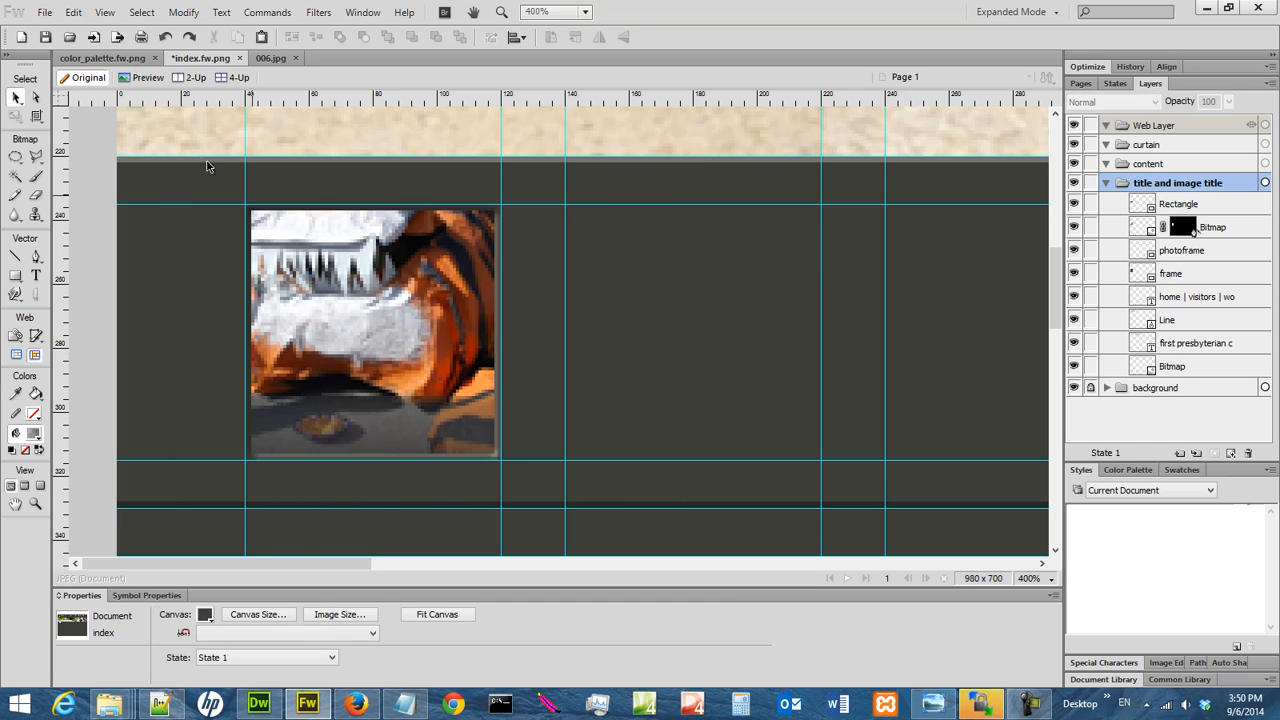
pyautogui.click(45, 37)
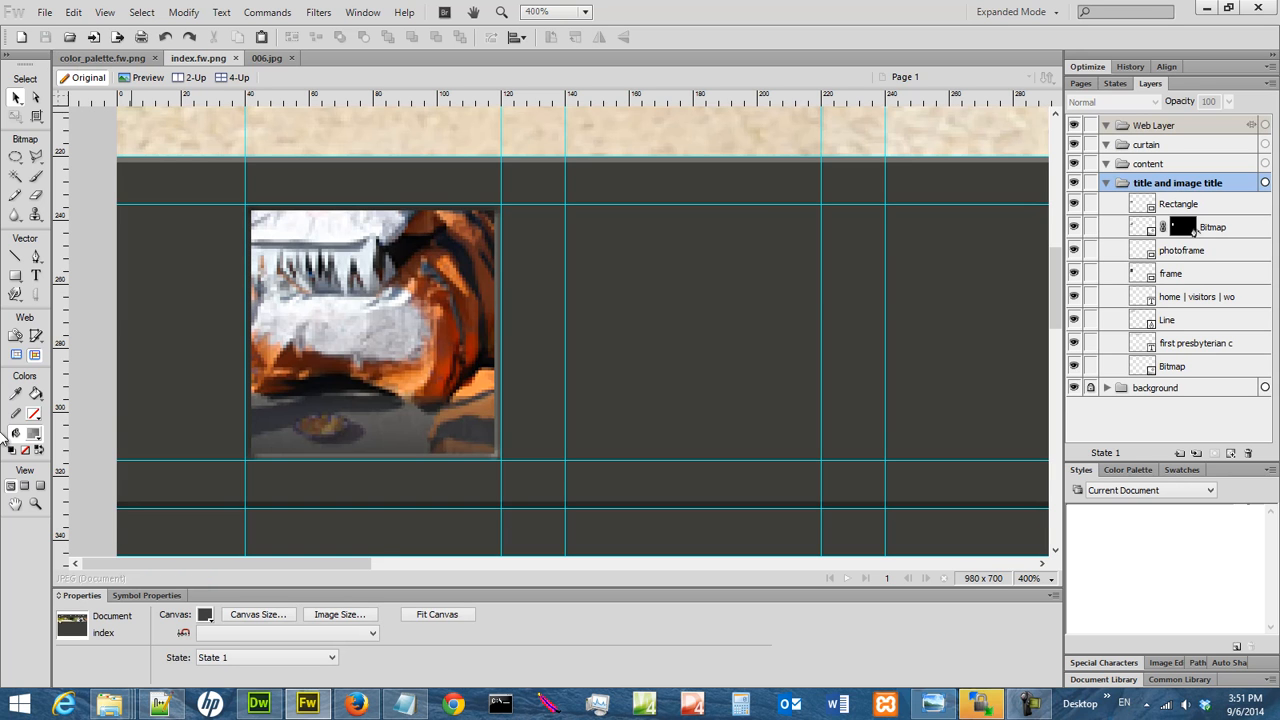
# Switch to Notepad++ to check the first image shortcut name in church_site_structure.txt, then return to Fireworks.
pyautogui.click(158, 706)
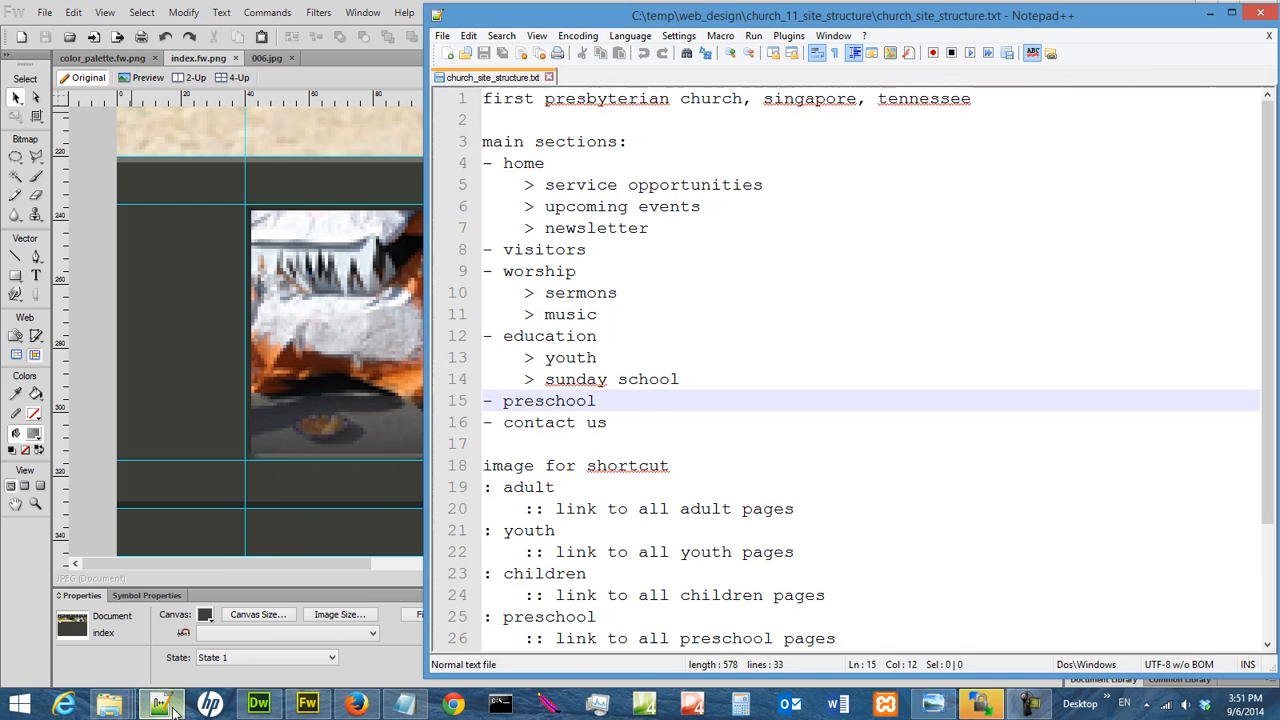
pyautogui.click(654, 441)
pyautogui.moveTo(556, 487); pyautogui.dragTo(505, 487)
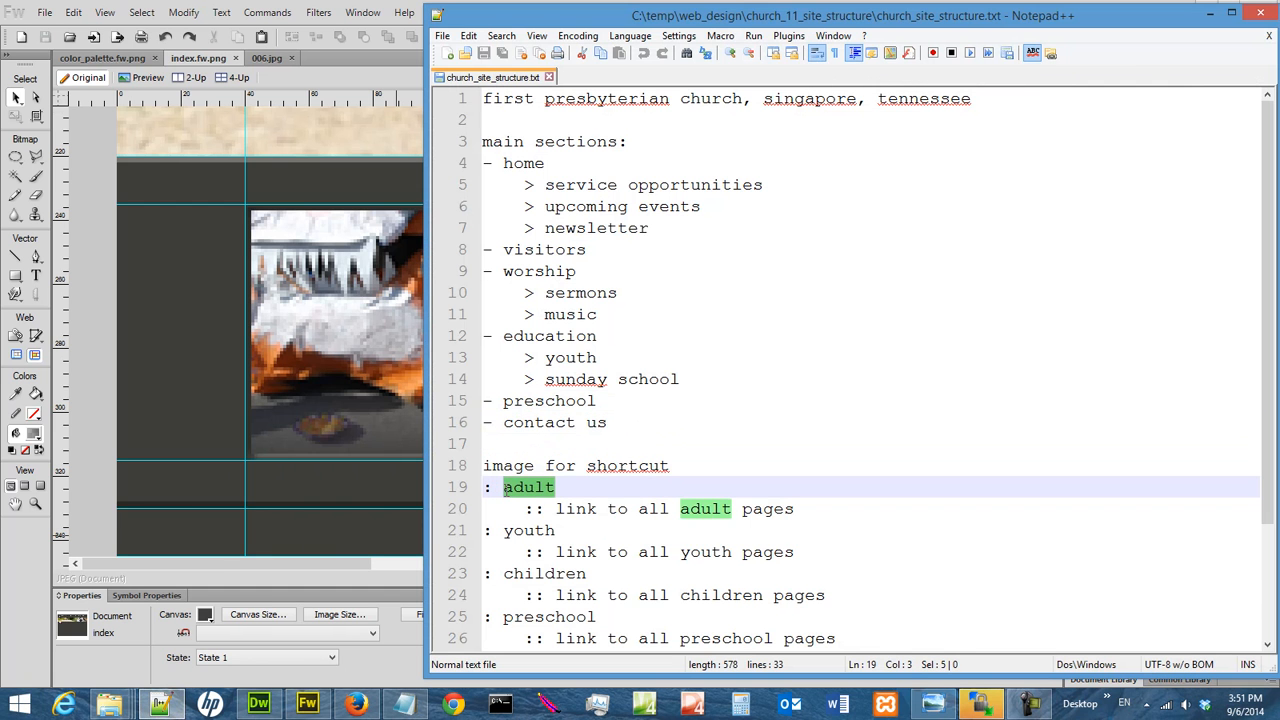
pyautogui.click(1211, 13)
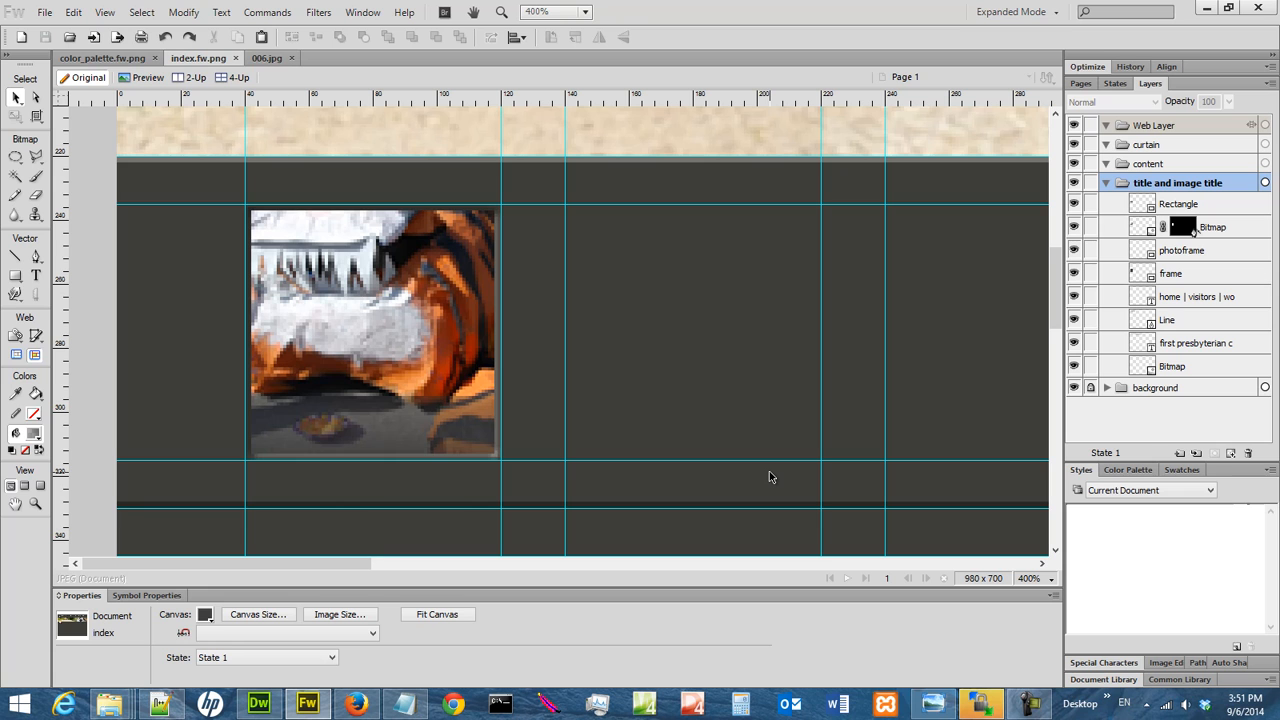
# Add the text "adult" over the strip in bold DokChampa, size 15, with colour #DDDDDD.
pyautogui.click(35, 277)
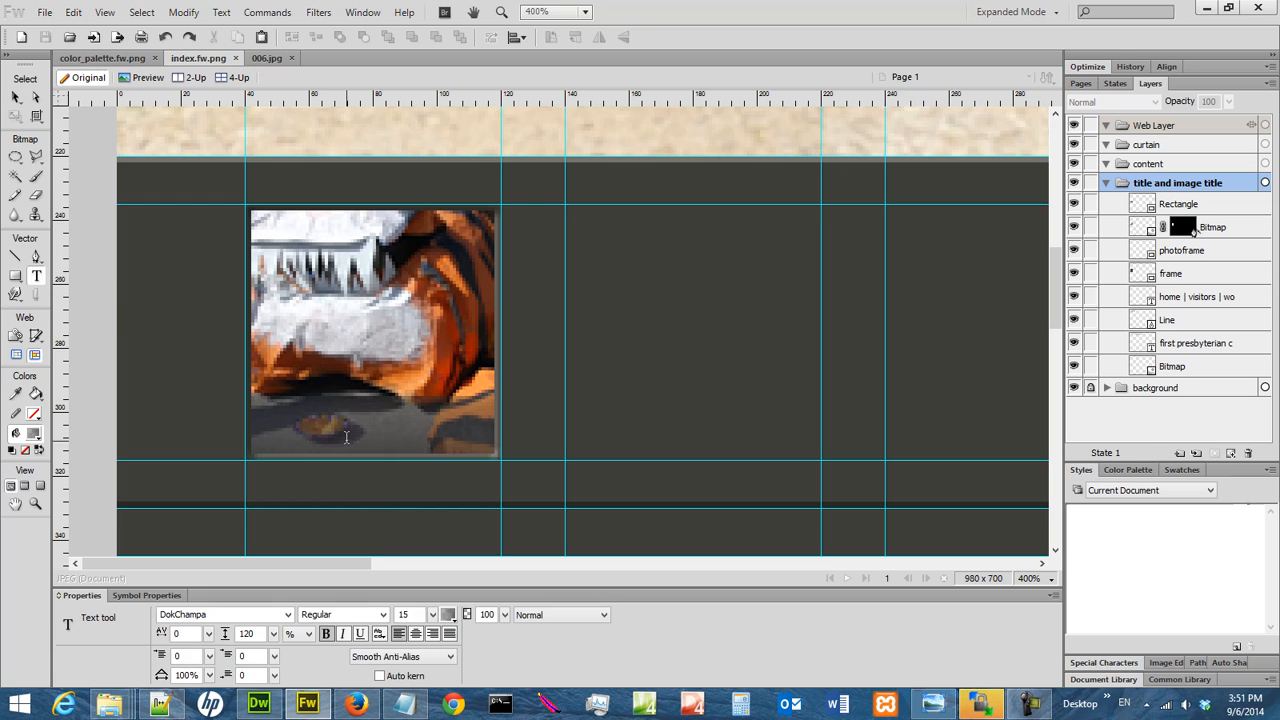
pyautogui.click(347, 430)
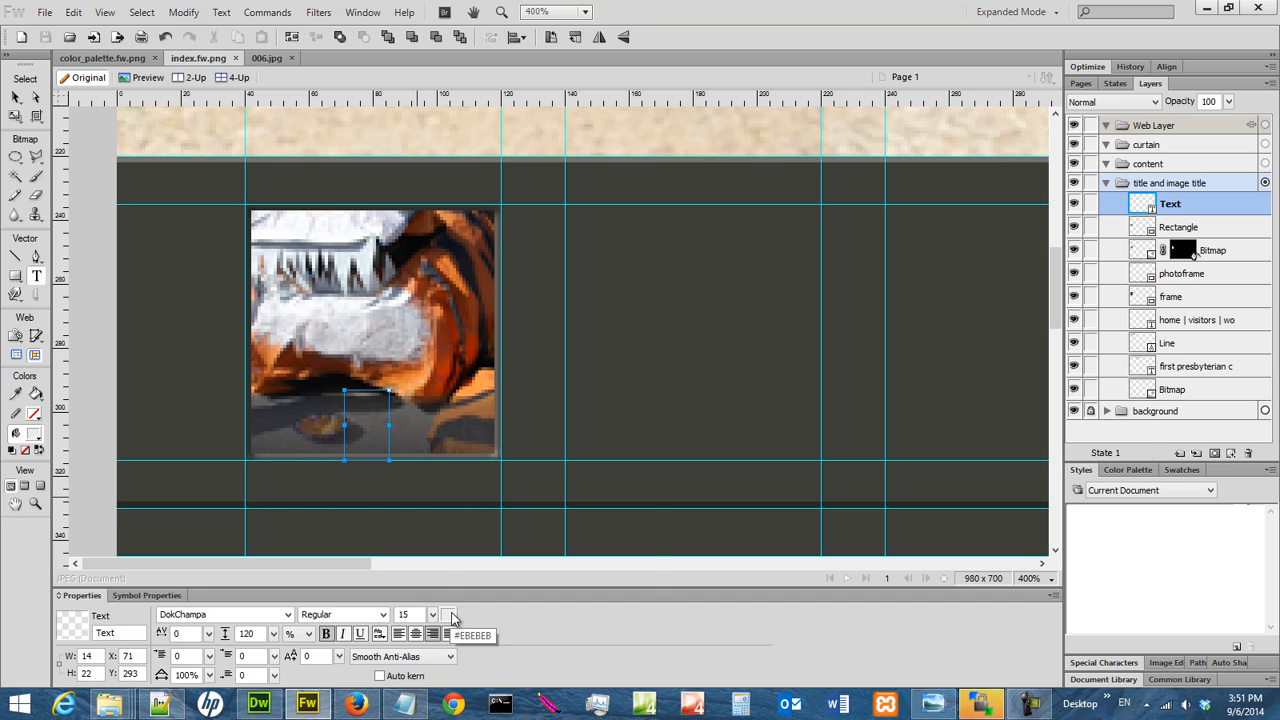
pyautogui.click(450, 613)
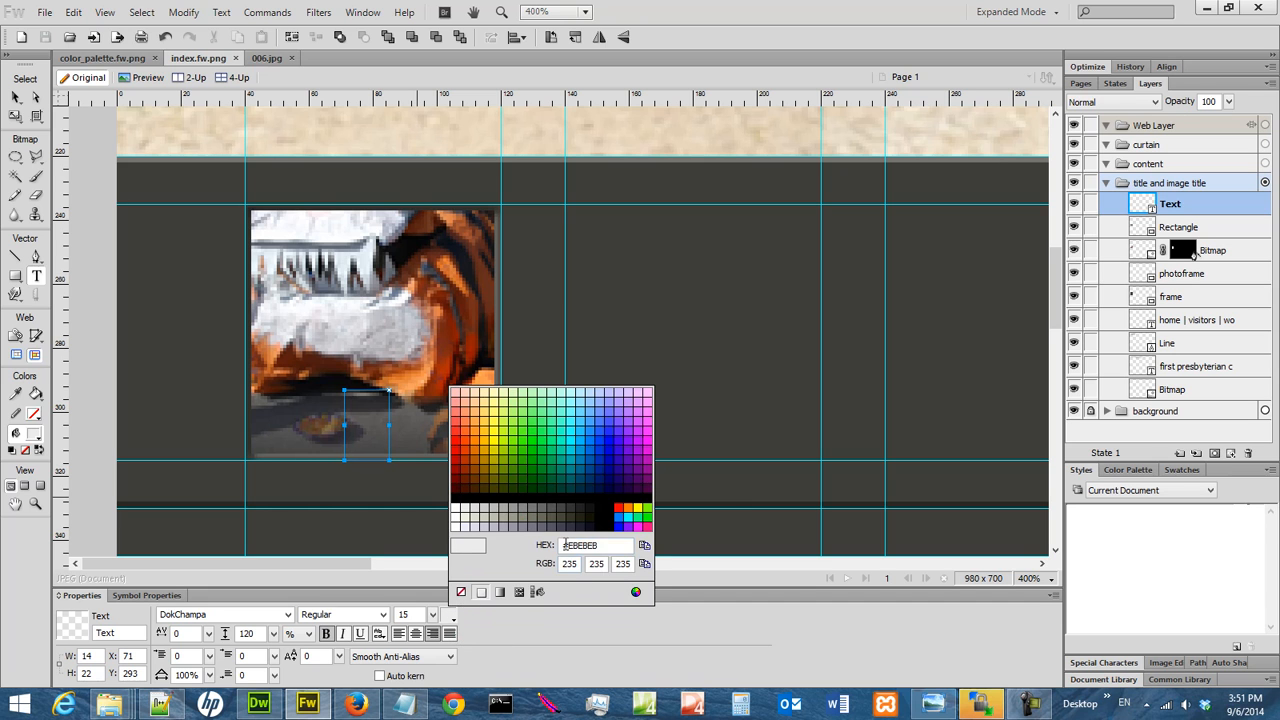
pyautogui.moveTo(566, 545); pyautogui.dragTo(613, 546)
pyautogui.write('DDDDDD')
pyautogui.press('Return')
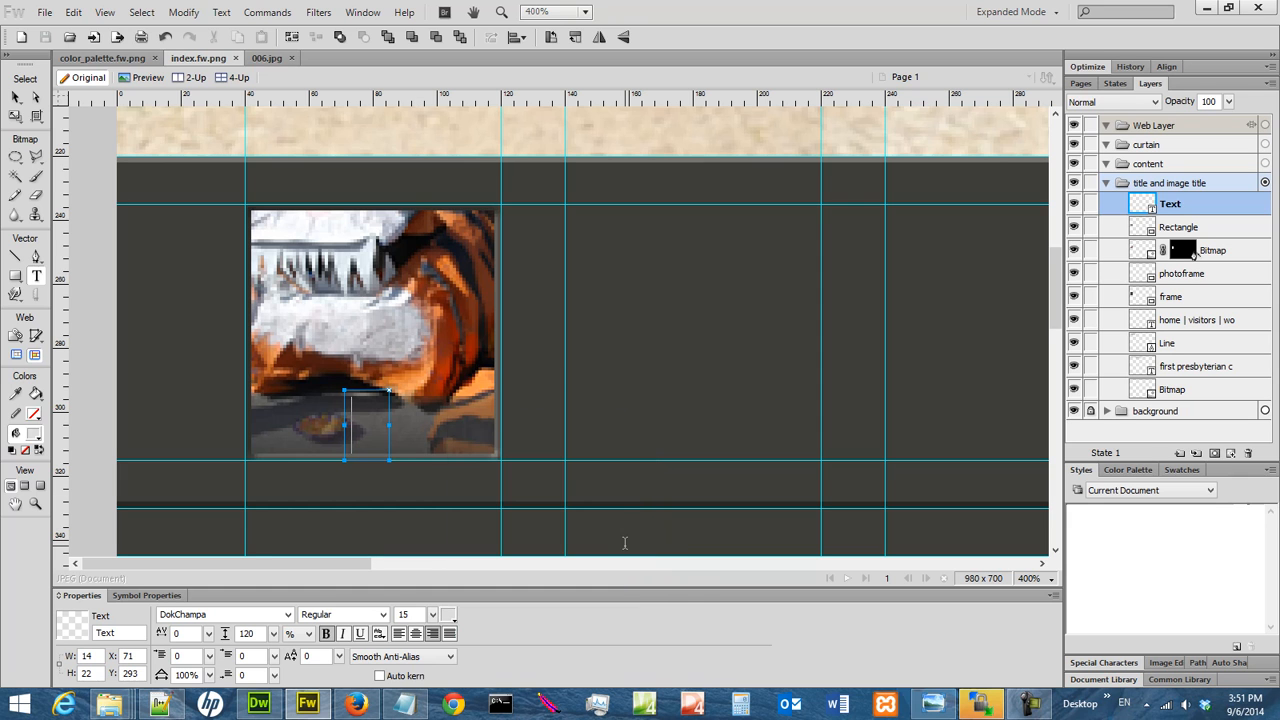
pyautogui.write('adult')
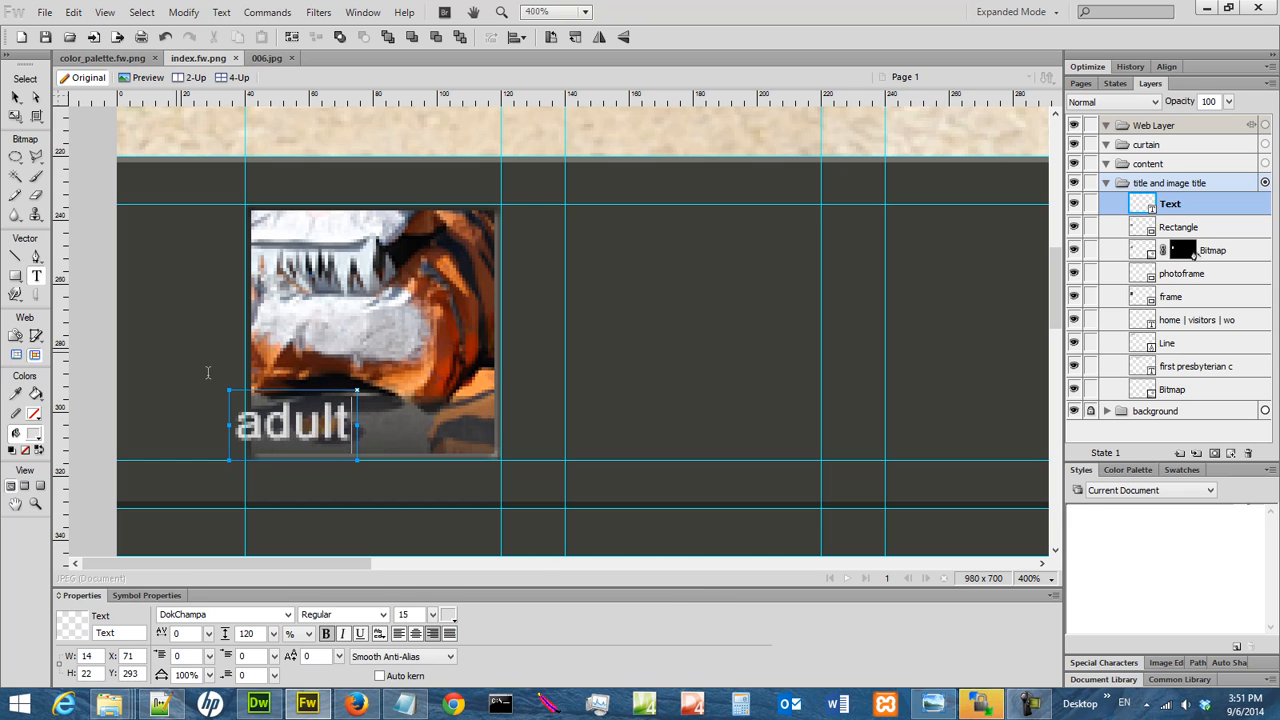
# Position the "adult" text at X 75, Y 294 in the lower right of the thumbnail.
pyautogui.click(15, 97)
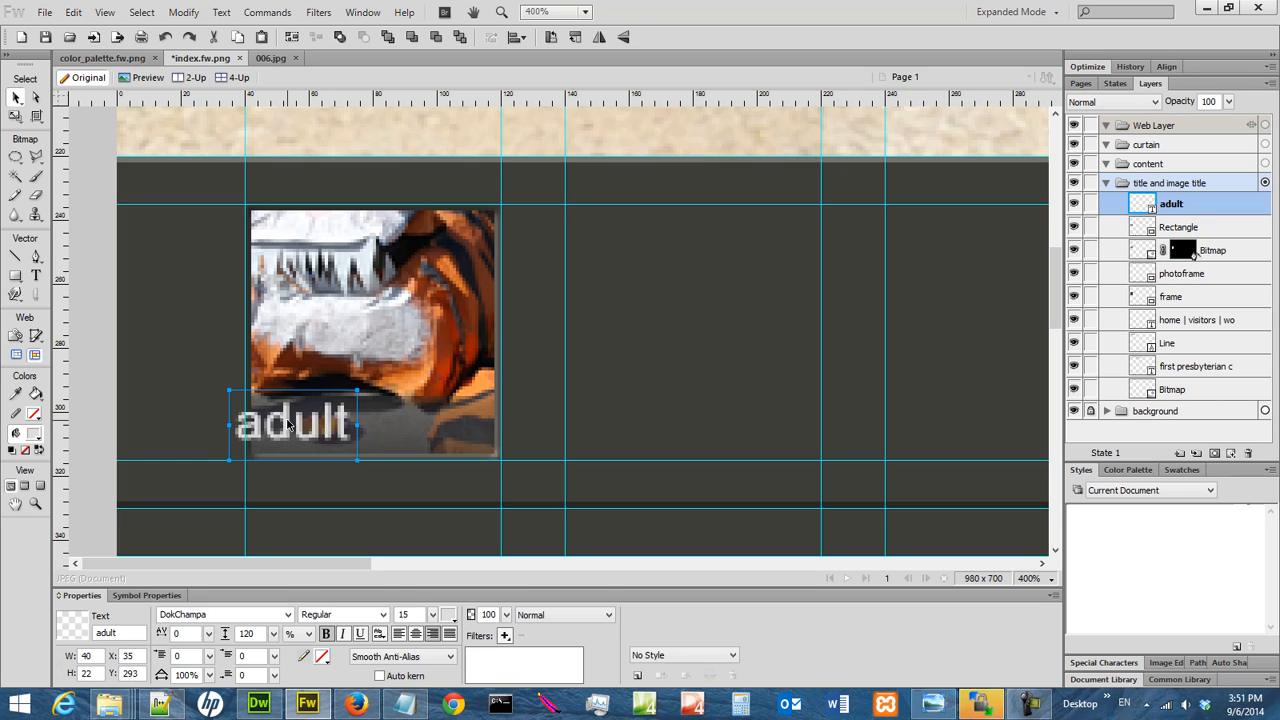
pyautogui.moveTo(278, 428); pyautogui.dragTo(417, 440)
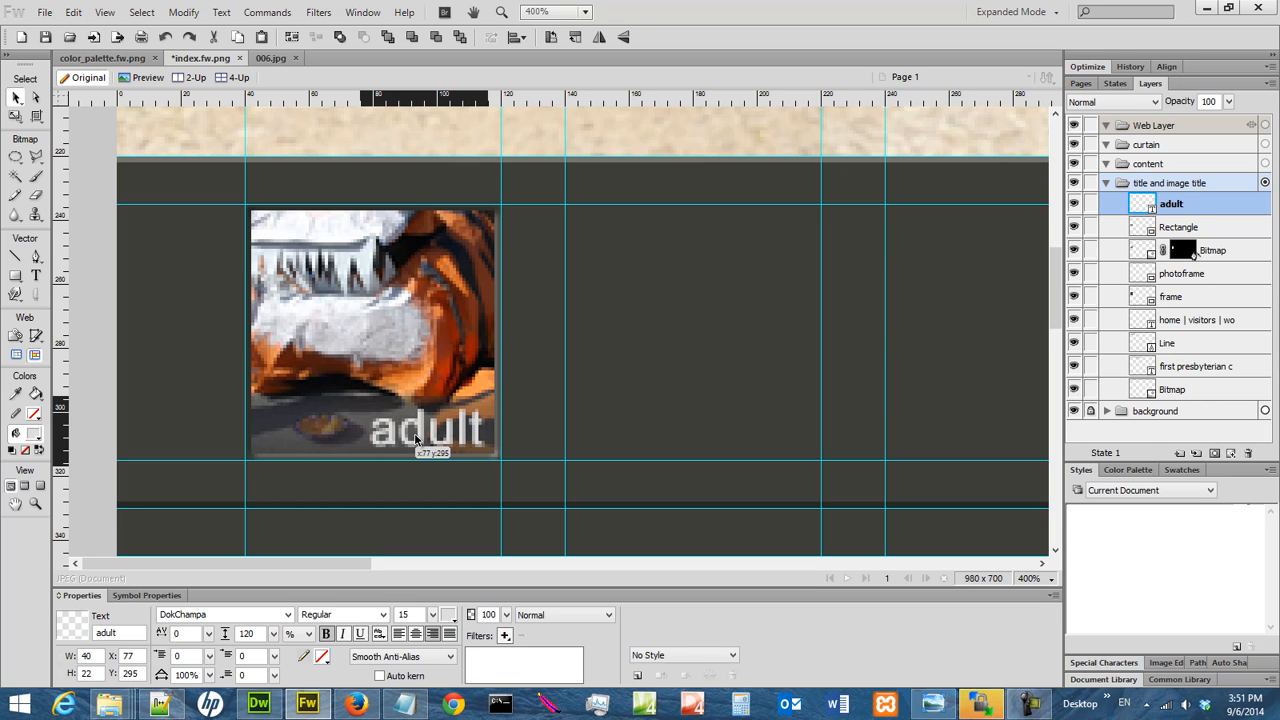
pyautogui.moveTo(416, 440); pyautogui.dragTo(418, 440)
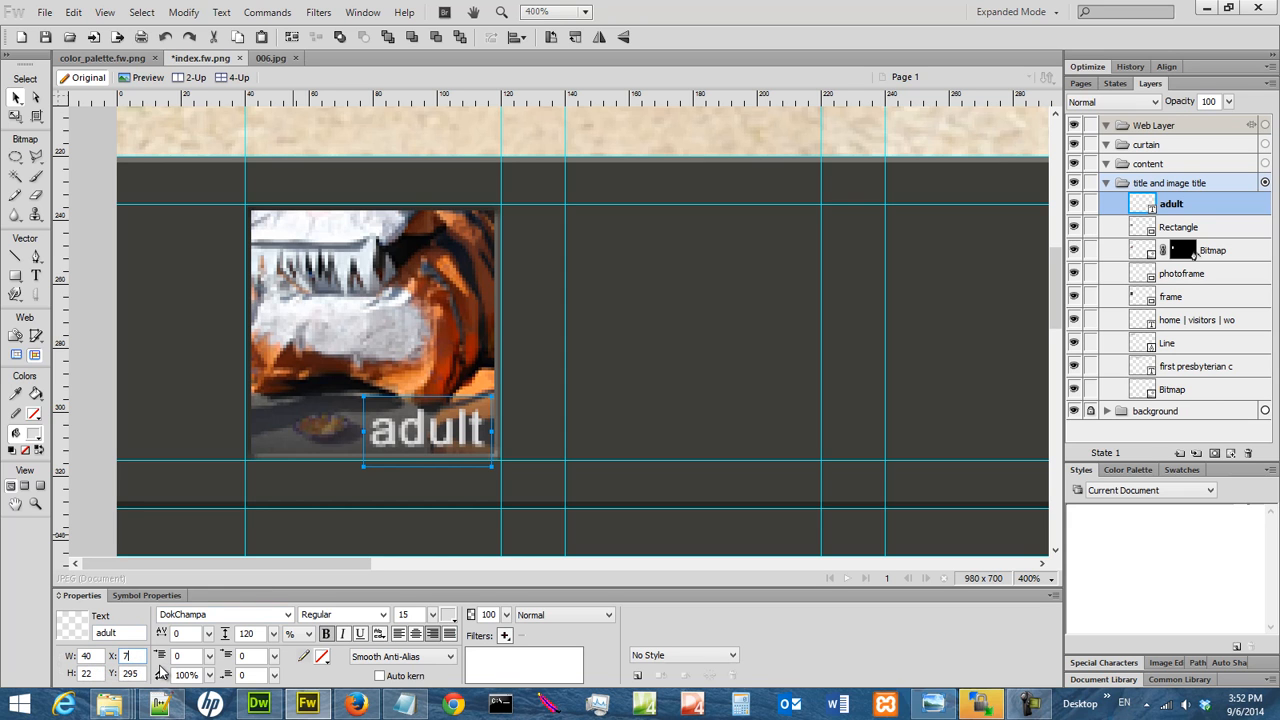
pyautogui.write('75')
pyautogui.press('Return')
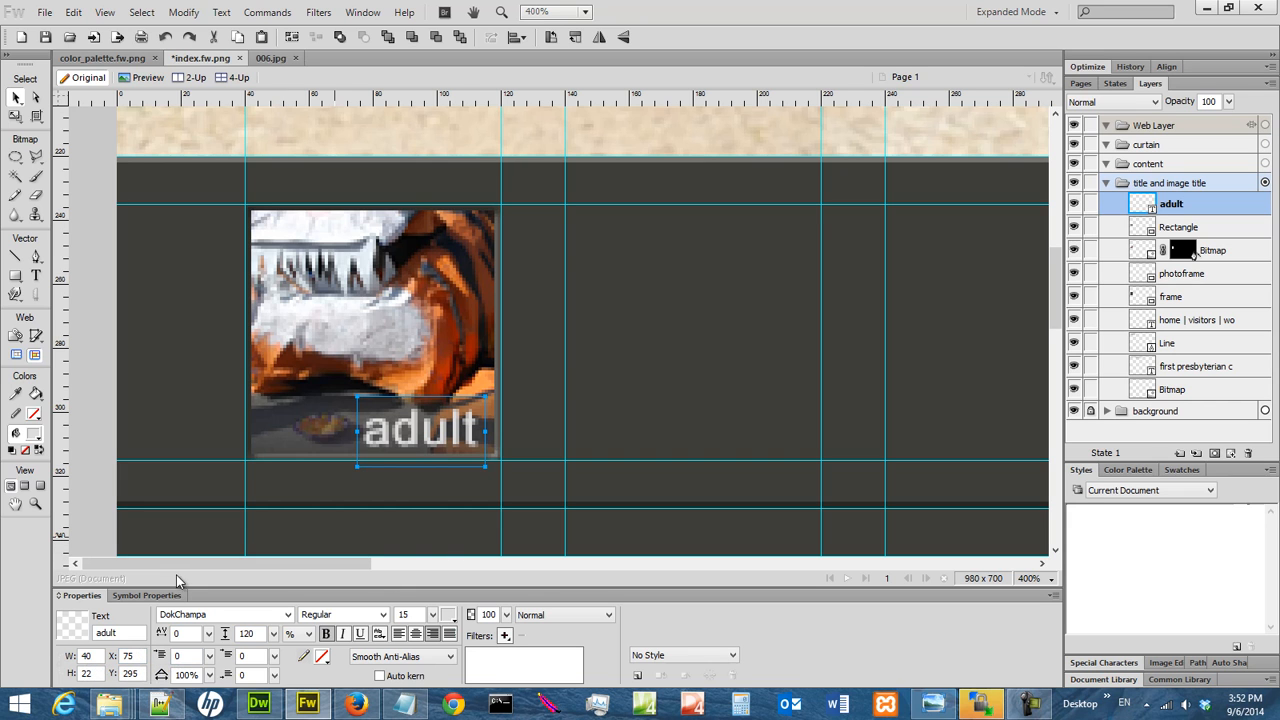
pyautogui.click(143, 673)
pyautogui.press('BackSpace')
pyautogui.write('4')
pyautogui.press('Return')
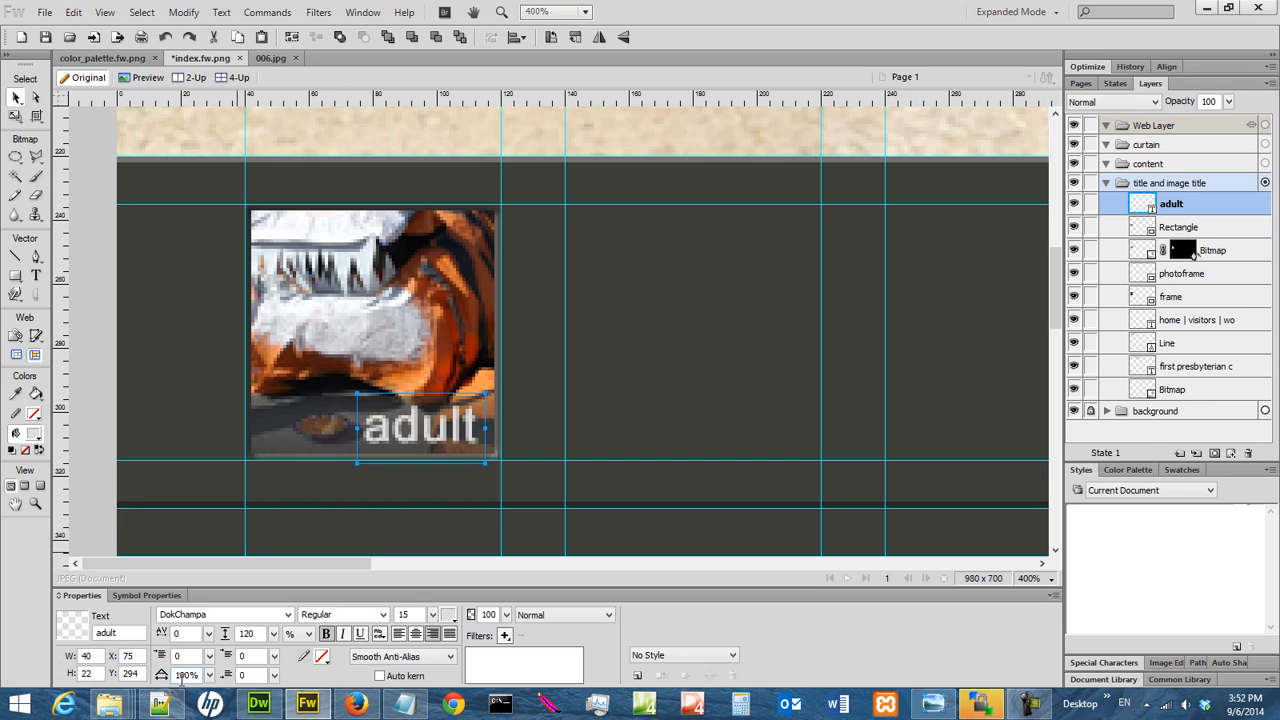
# Deselect the text, save index.fw.png and view the whole page at 100%.
pyautogui.click(644, 403)
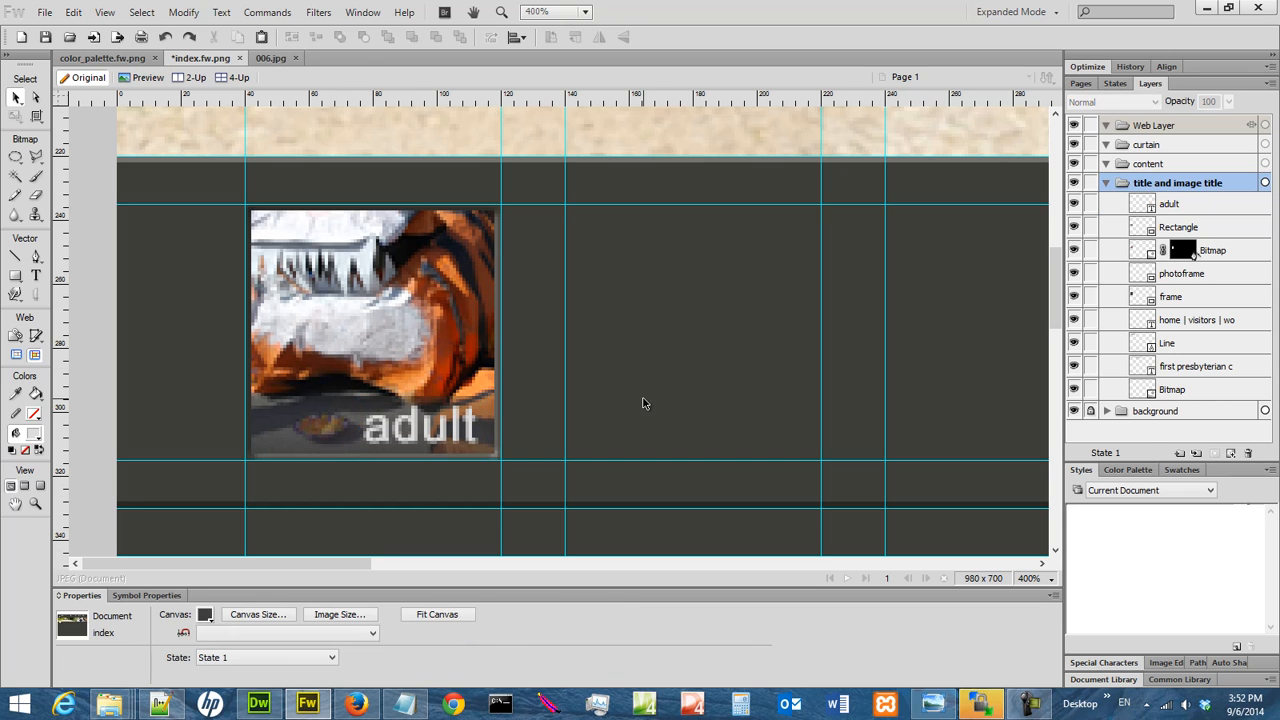
pyautogui.click(44, 38)
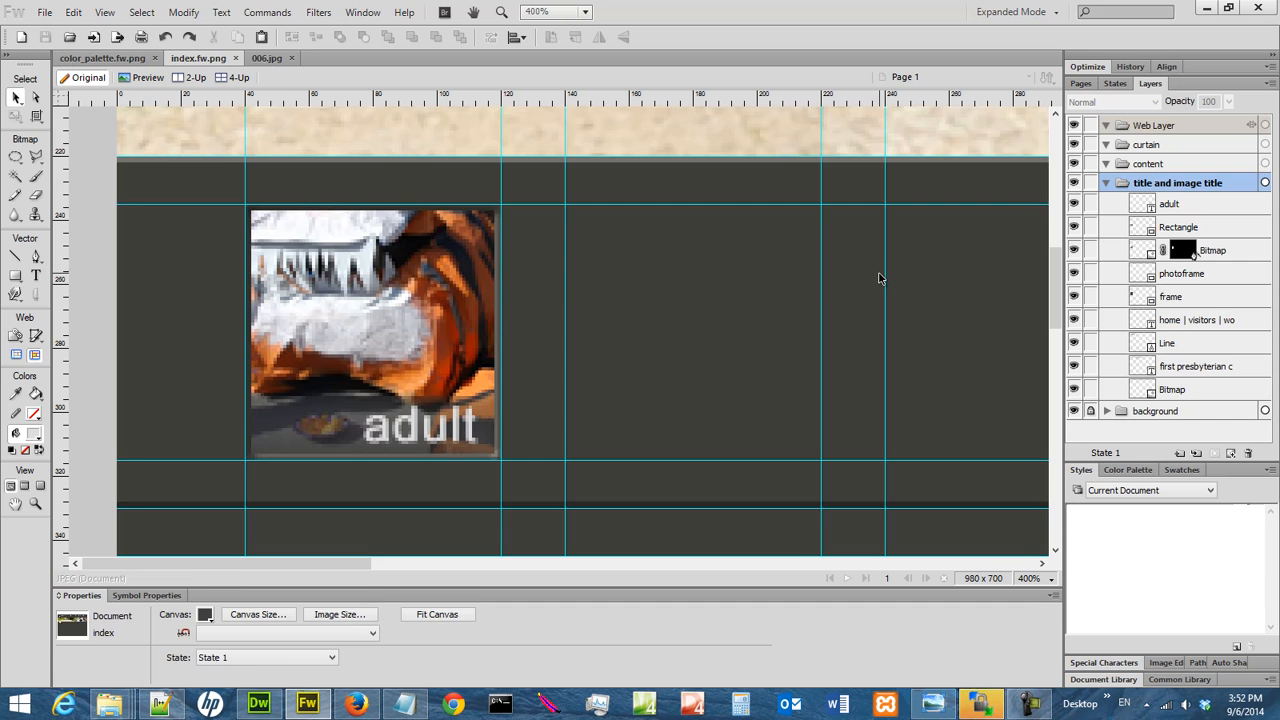
pyautogui.click(1040, 578)
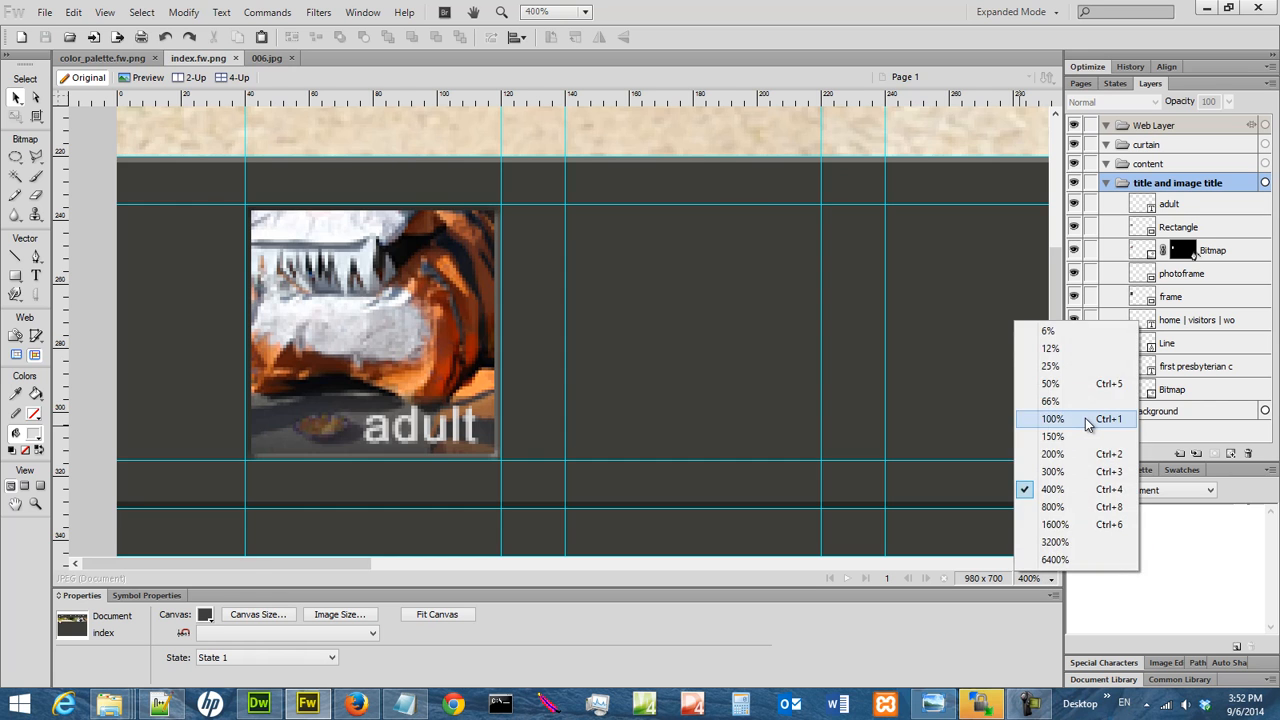
pyautogui.click(1088, 420)
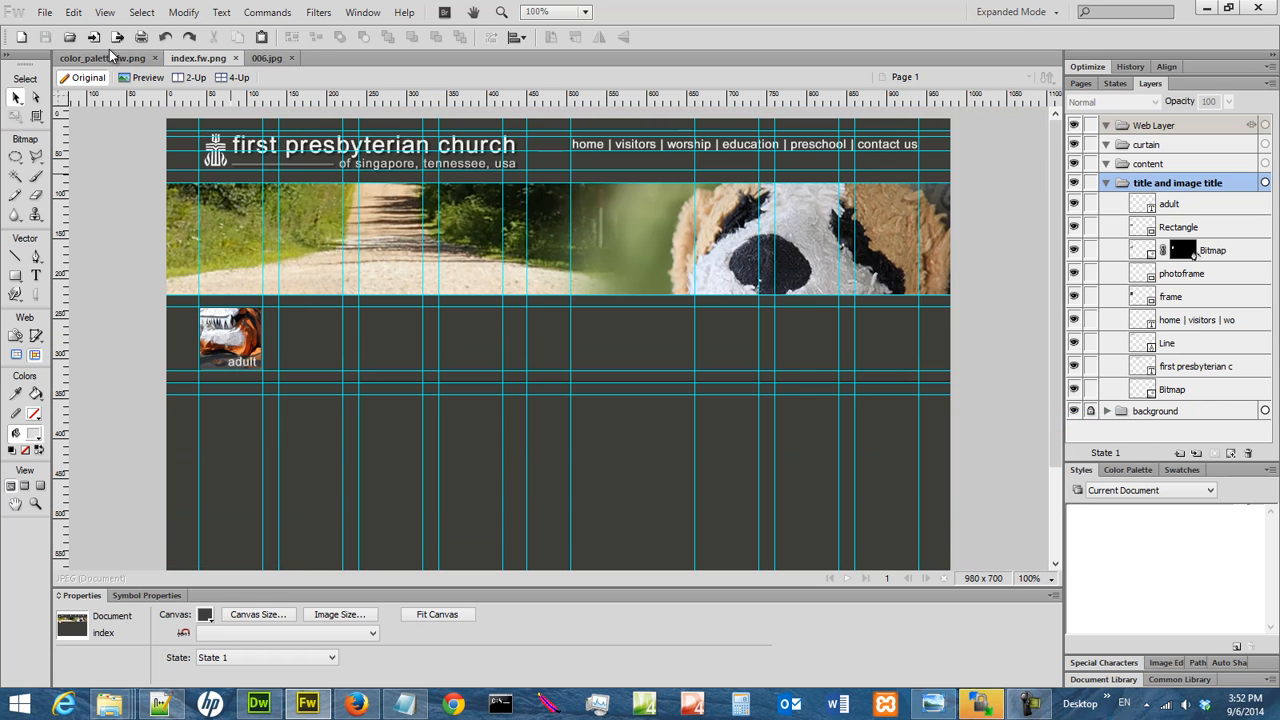
# Hide the guides to inspect the page with the finished thumbnail, and show the guides again.
pyautogui.click(105, 12)
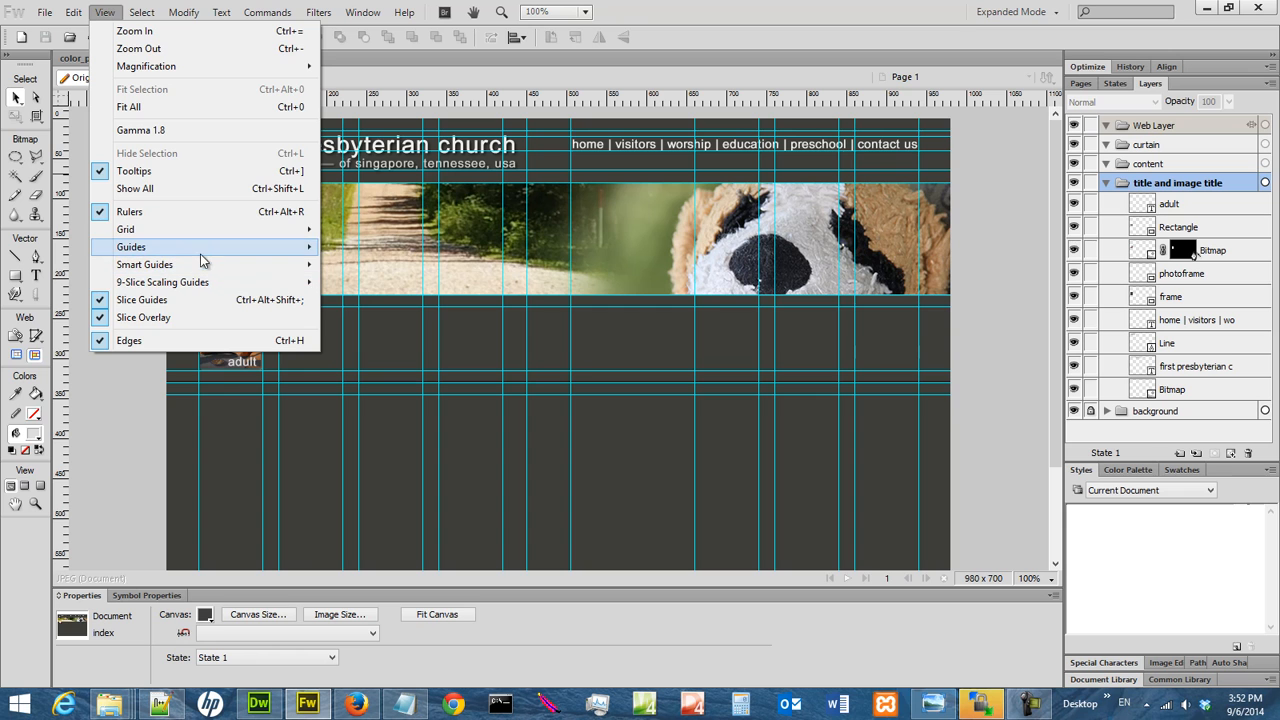
pyautogui.moveTo(212, 250)
pyautogui.click(362, 249)
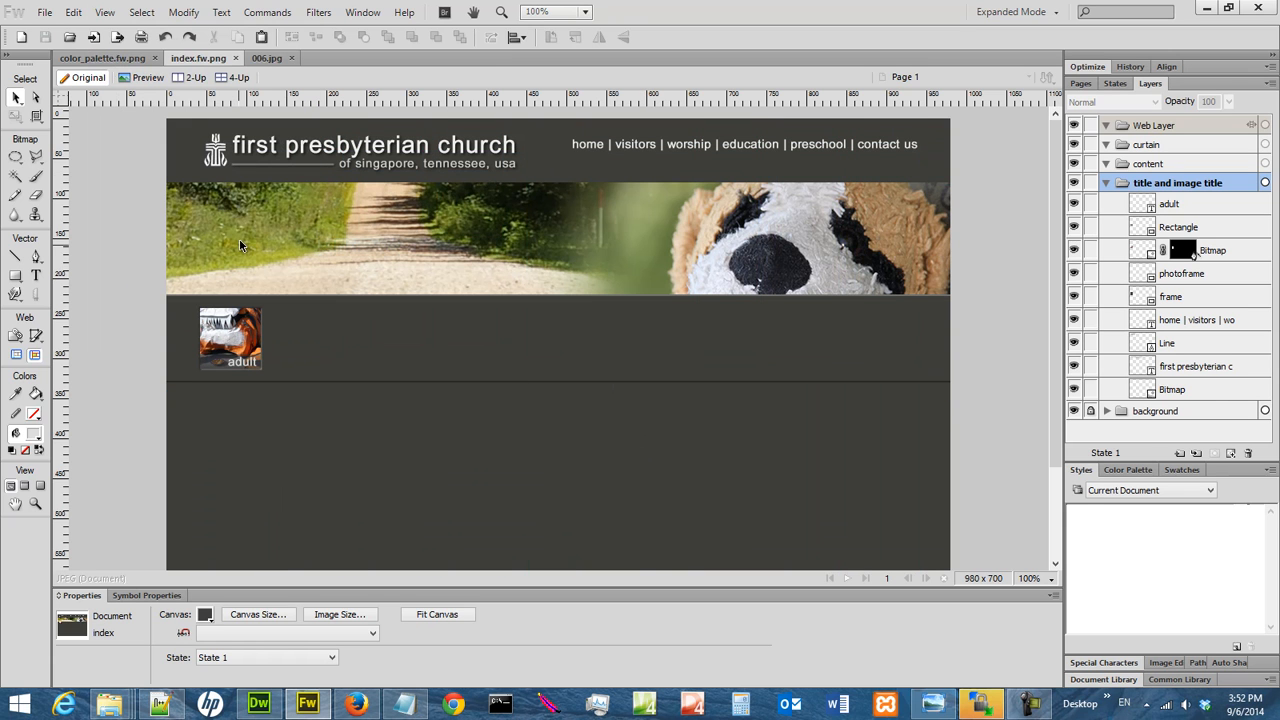
pyautogui.click(105, 12)
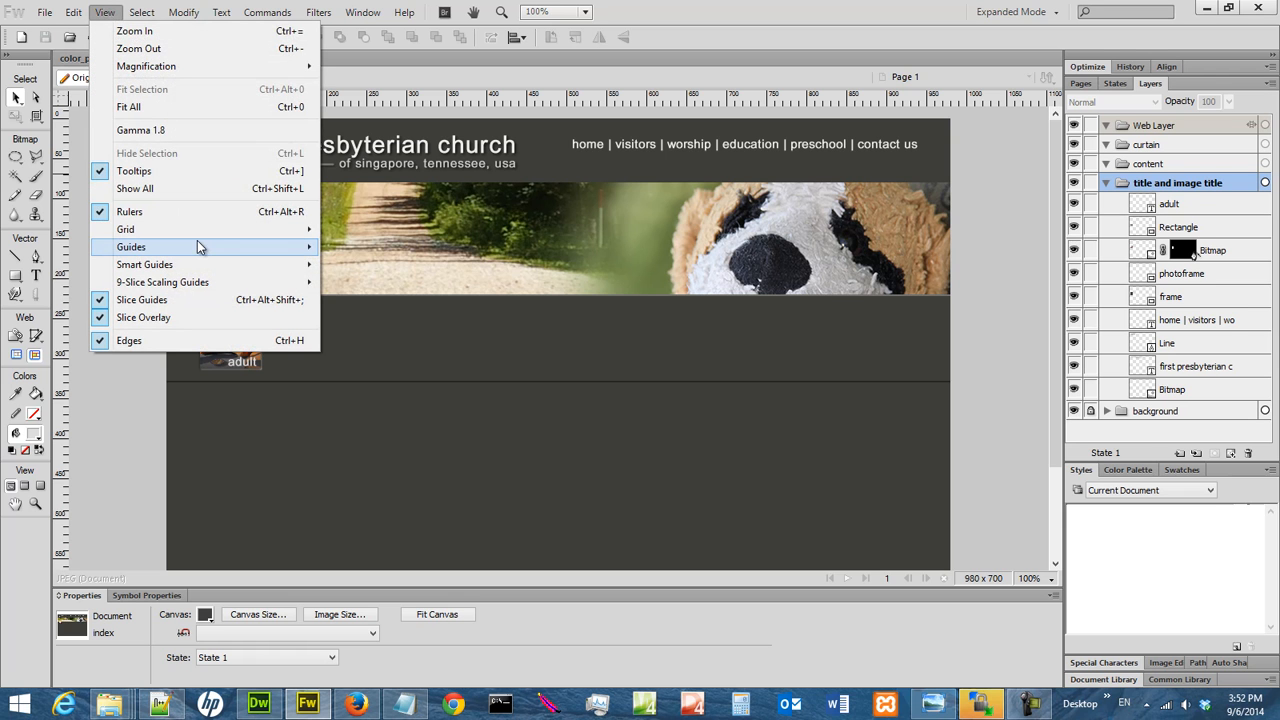
pyautogui.moveTo(200, 249)
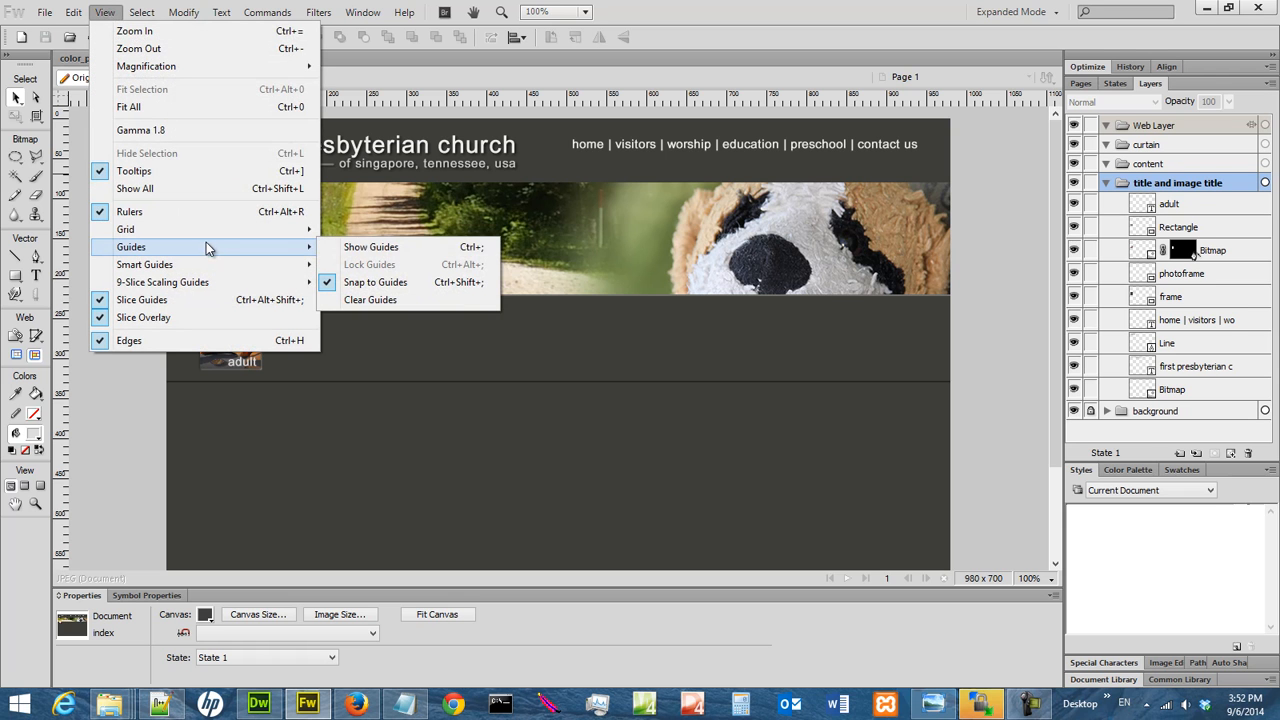
pyautogui.click(377, 250)
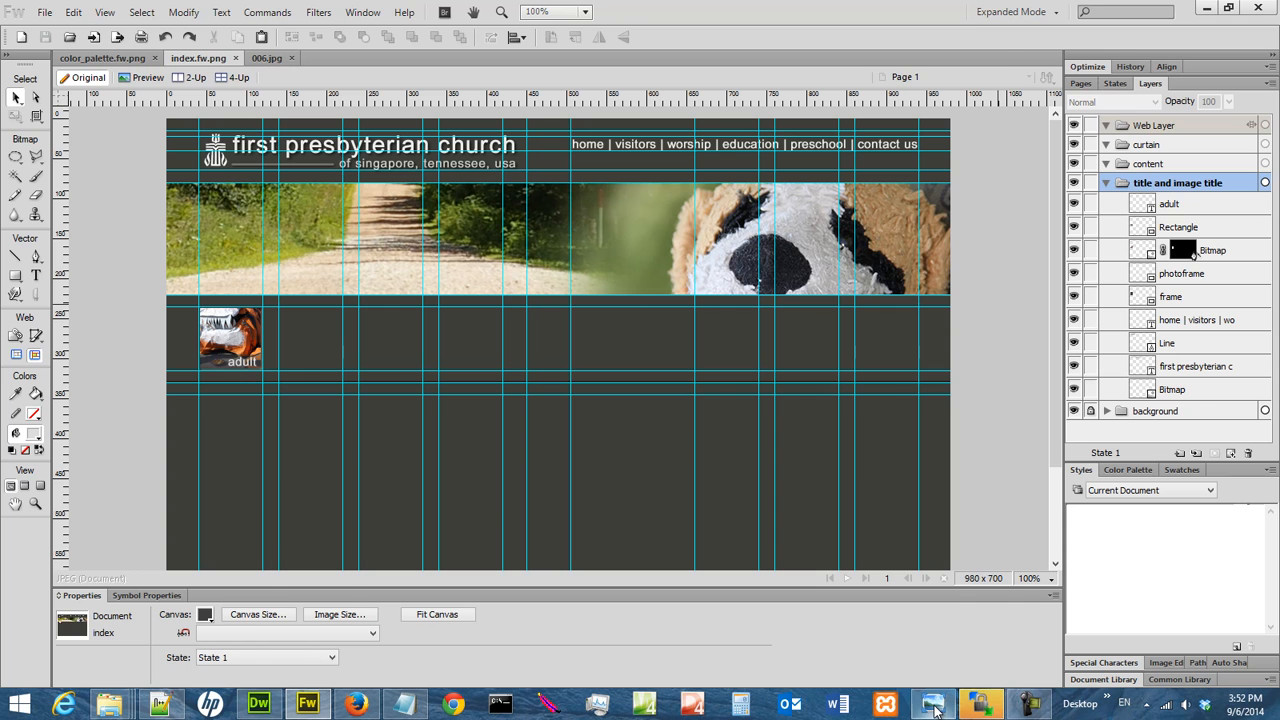
# Switch to Windows Photo Viewer to check the layout in church_sketch_01.jpg, and minimize it to return to Fireworks.
pyautogui.click(932, 705)
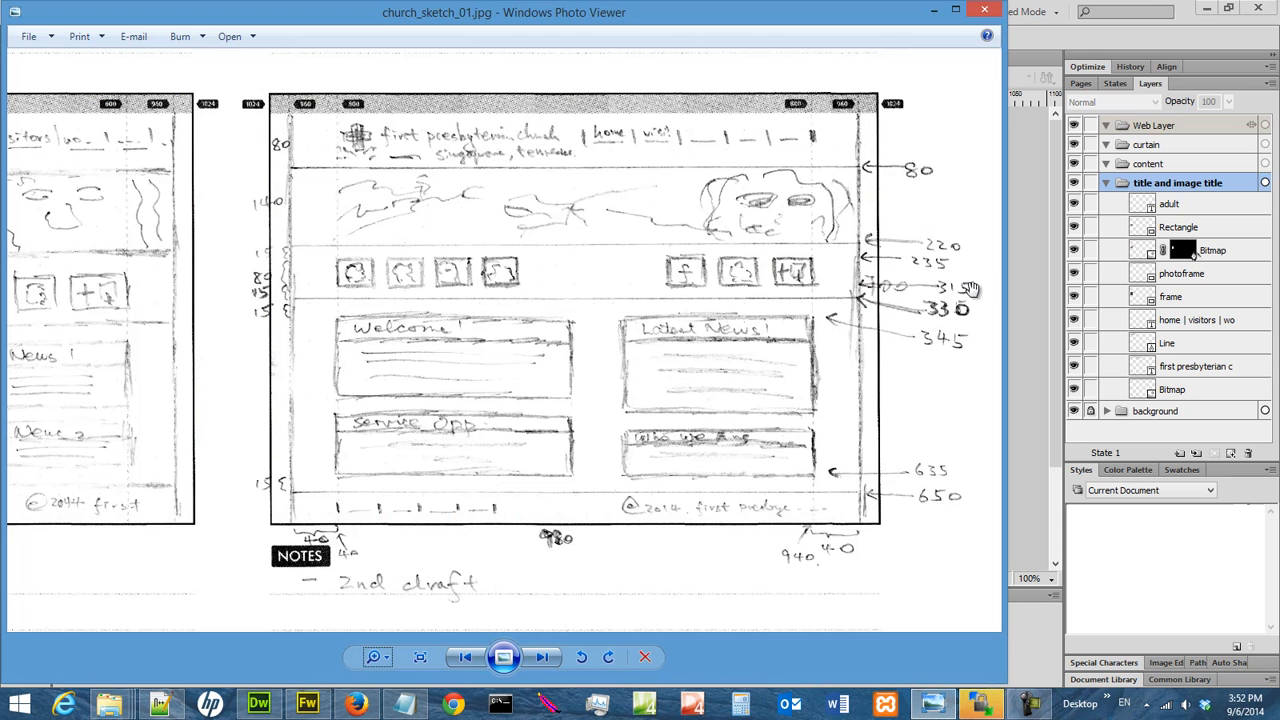
pyautogui.click(933, 11)
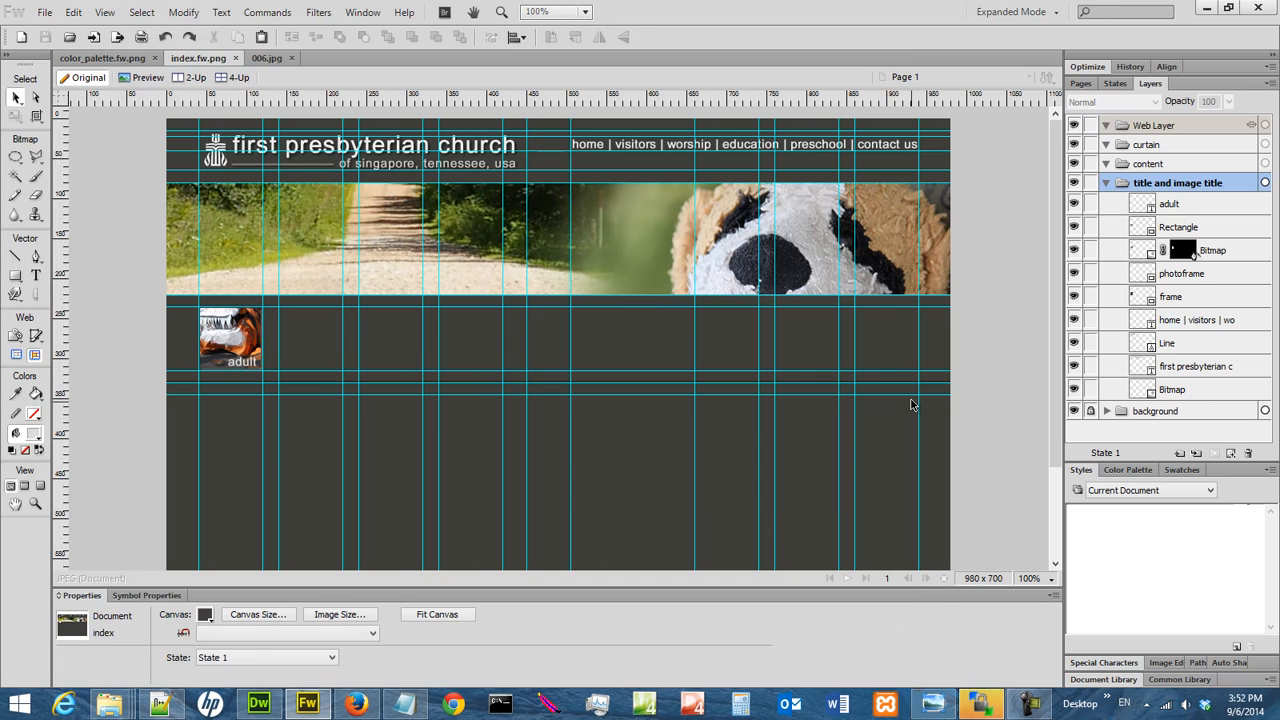